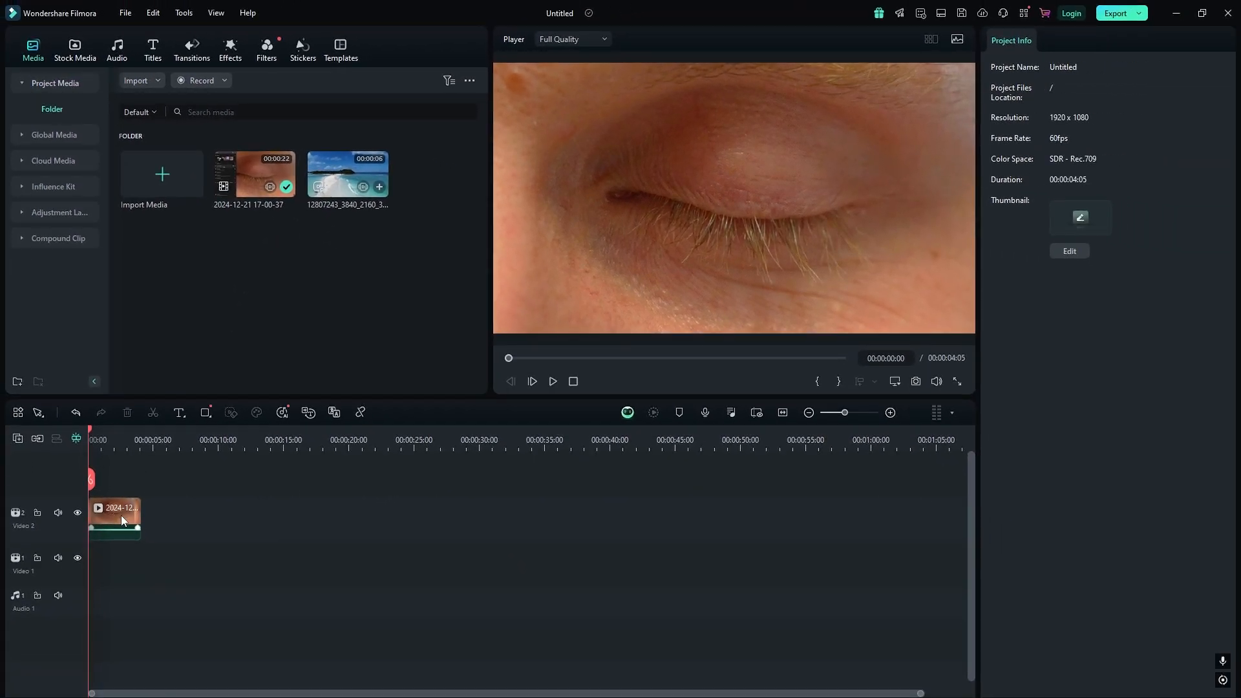
- Start a Draw Mask on the eye clip at 00:00:02:58, where the eye is fully open
{"action": "left_click", "coordinate": [122, 514]}
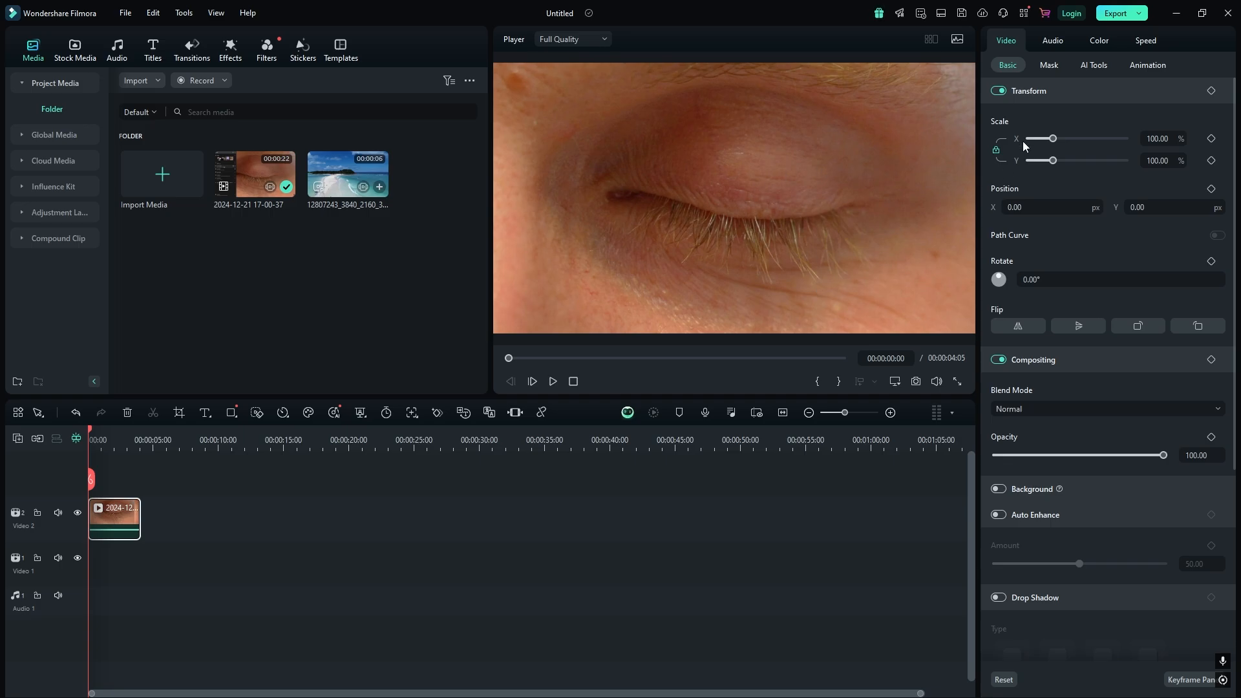
{"action": "left_click_drag", "start_coordinate": [101, 440], "coordinate": [127, 449]}
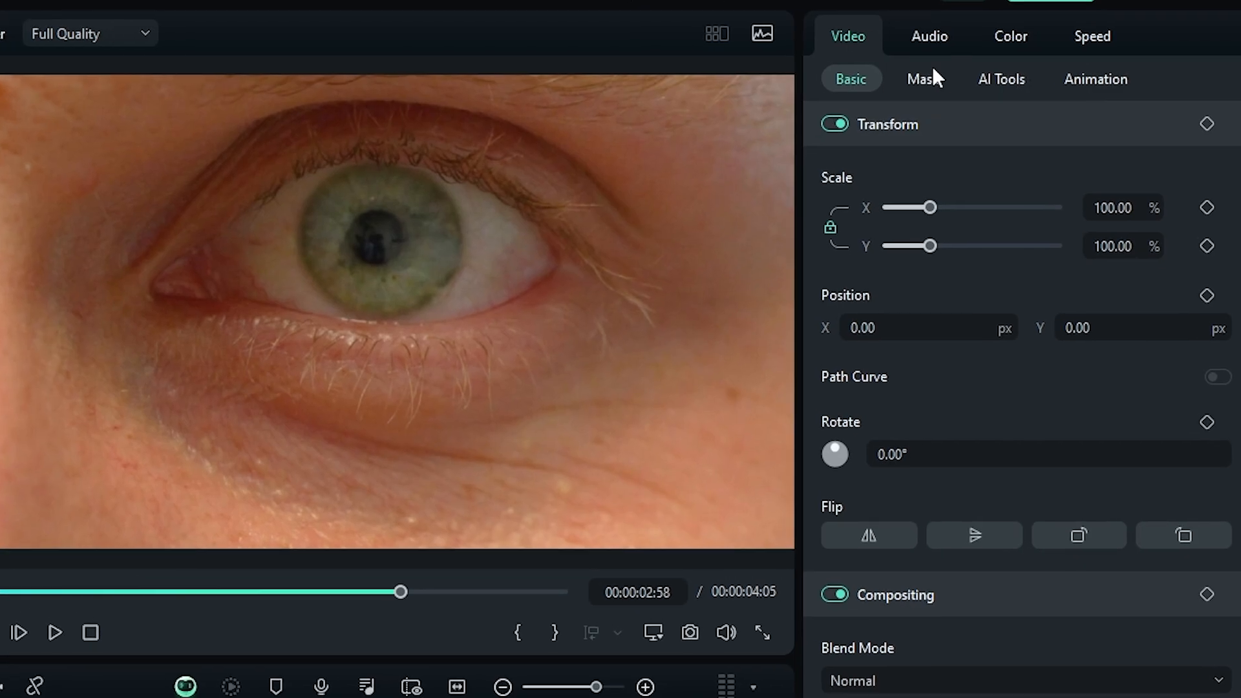
{"action": "left_click", "coordinate": [1049, 65]}
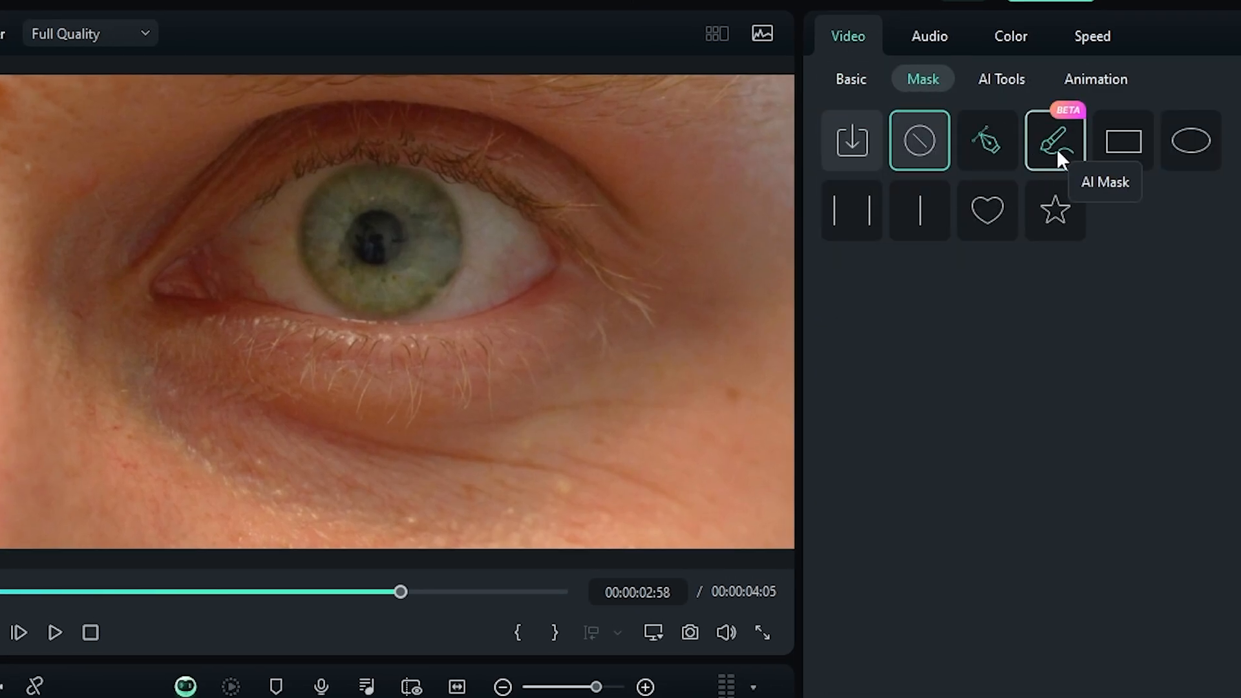
{"action": "left_click", "coordinate": [994, 138]}
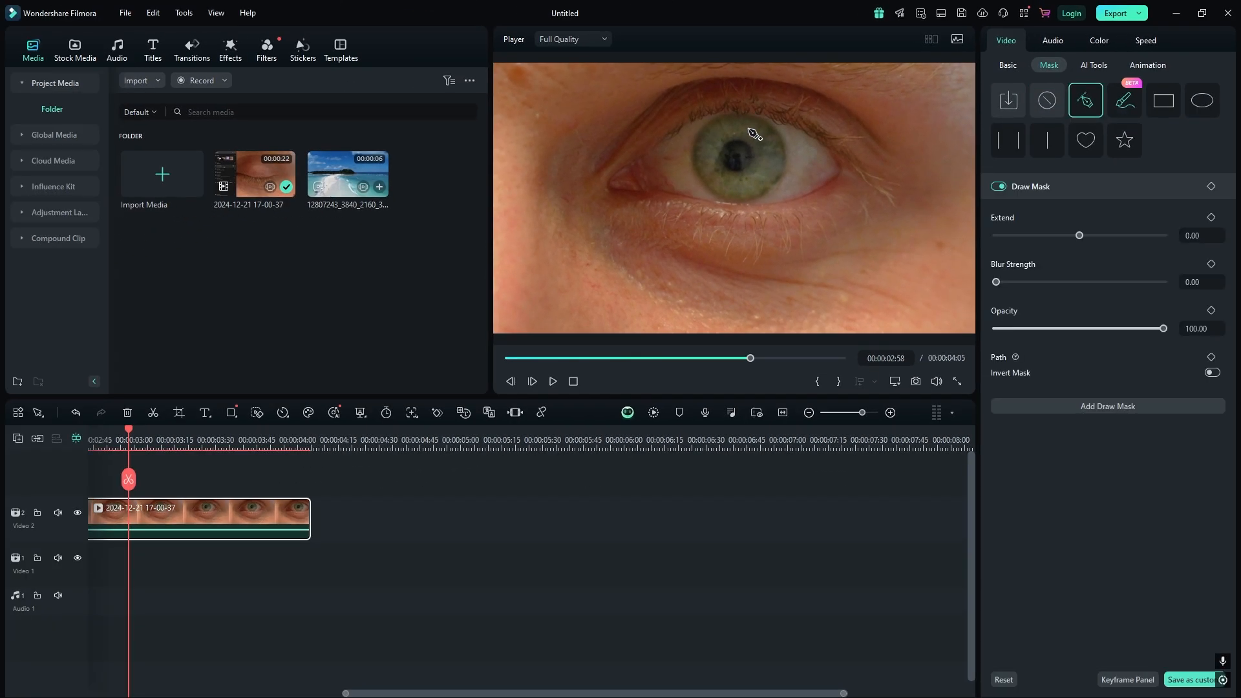
- Place mask points at the iris's top and lower right, and curve the segment between them along the iris edge
{"action": "left_click", "coordinate": [742, 114]}
{"action": "left_click", "coordinate": [851, 221]}
{"action": "scroll", "coordinate": [766, 140], "scroll_direction": "up", "scroll_amount": 7}
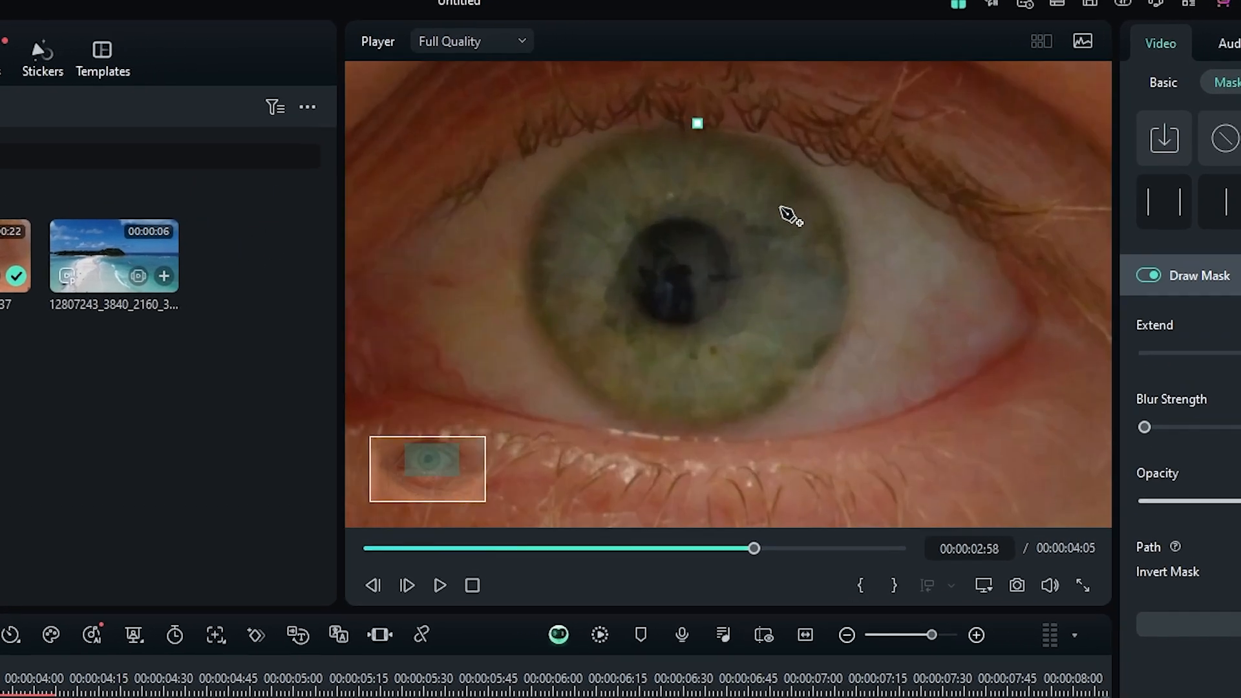
{"action": "left_click", "coordinate": [774, 277]}
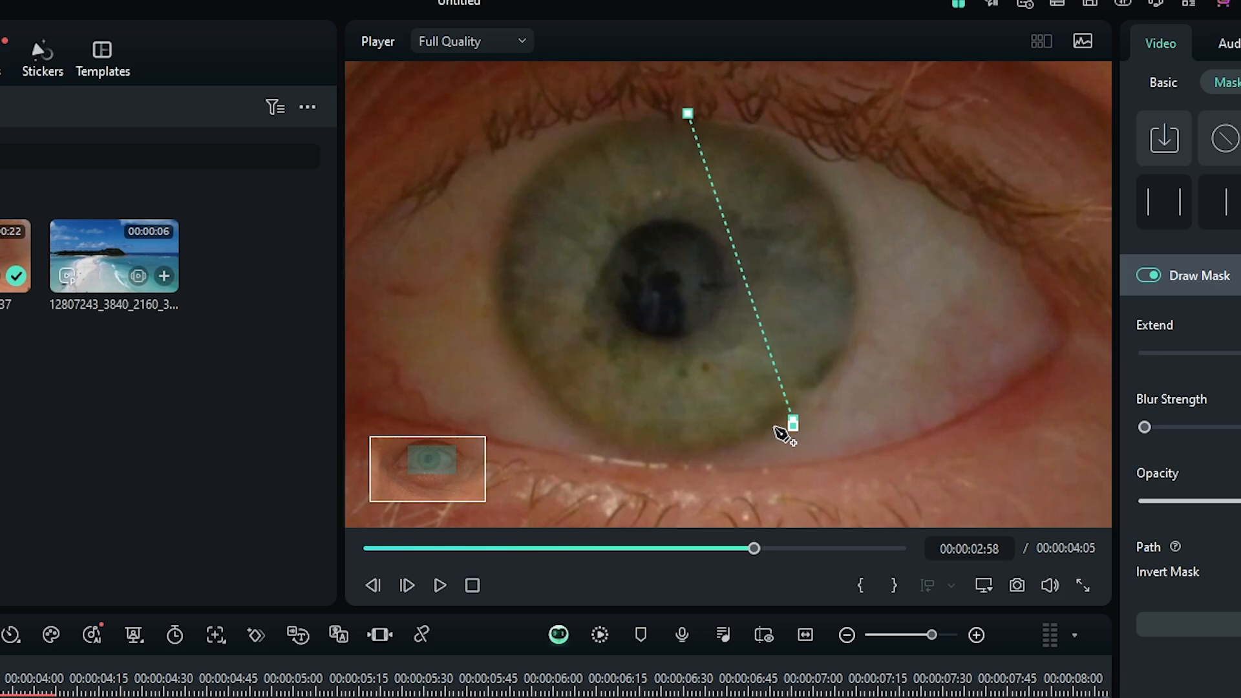
{"action": "key", "text": "ctrl+z"}
{"action": "left_click_drag", "start_coordinate": [793, 421], "coordinate": [690, 509]}
{"action": "left_click", "coordinate": [819, 183]}
{"action": "key", "text": "ctrl+z"}
{"action": "left_click_drag", "start_coordinate": [688, 114], "coordinate": [859, 133]}
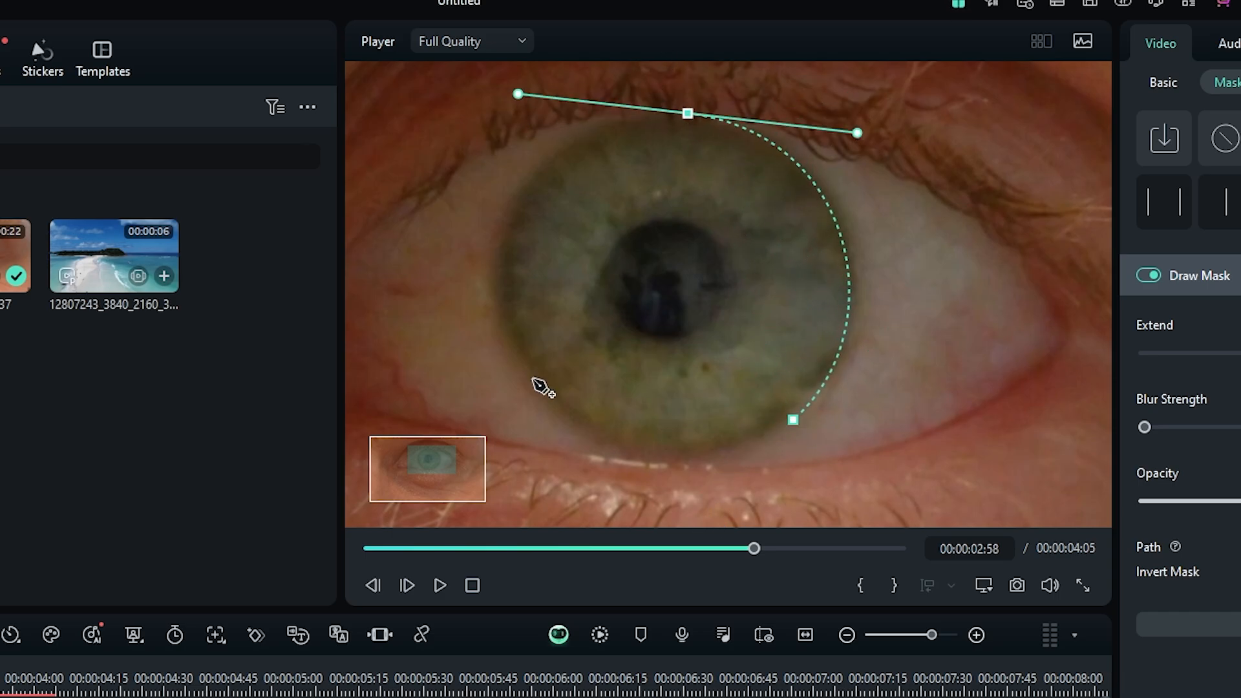
- Add a point on the iris's left side, close the mask path at the top point and curve it around the iris
{"action": "left_click", "coordinate": [499, 332]}
{"action": "left_click_drag", "start_coordinate": [499, 332], "coordinate": [501, 205]}
{"action": "left_click", "coordinate": [688, 113]}
{"action": "scroll", "coordinate": [510, 339], "scroll_direction": "up", "scroll_amount": 6}
{"action": "left_click", "coordinate": [462, 297]}
{"action": "scroll", "coordinate": [491, 381], "scroll_direction": "down", "scroll_amount": 2}
{"action": "left_click_drag", "start_coordinate": [468, 448], "coordinate": [506, 441]}
{"action": "scroll", "coordinate": [618, 327], "scroll_direction": "down", "scroll_amount": 3}
{"action": "left_click", "coordinate": [728, 83]}
{"action": "scroll", "coordinate": [584, 106], "scroll_direction": "down", "scroll_amount": 1}
{"action": "left_click", "coordinate": [734, 103]}
{"action": "left_click_drag", "start_coordinate": [565, 90], "coordinate": [569, 101]}
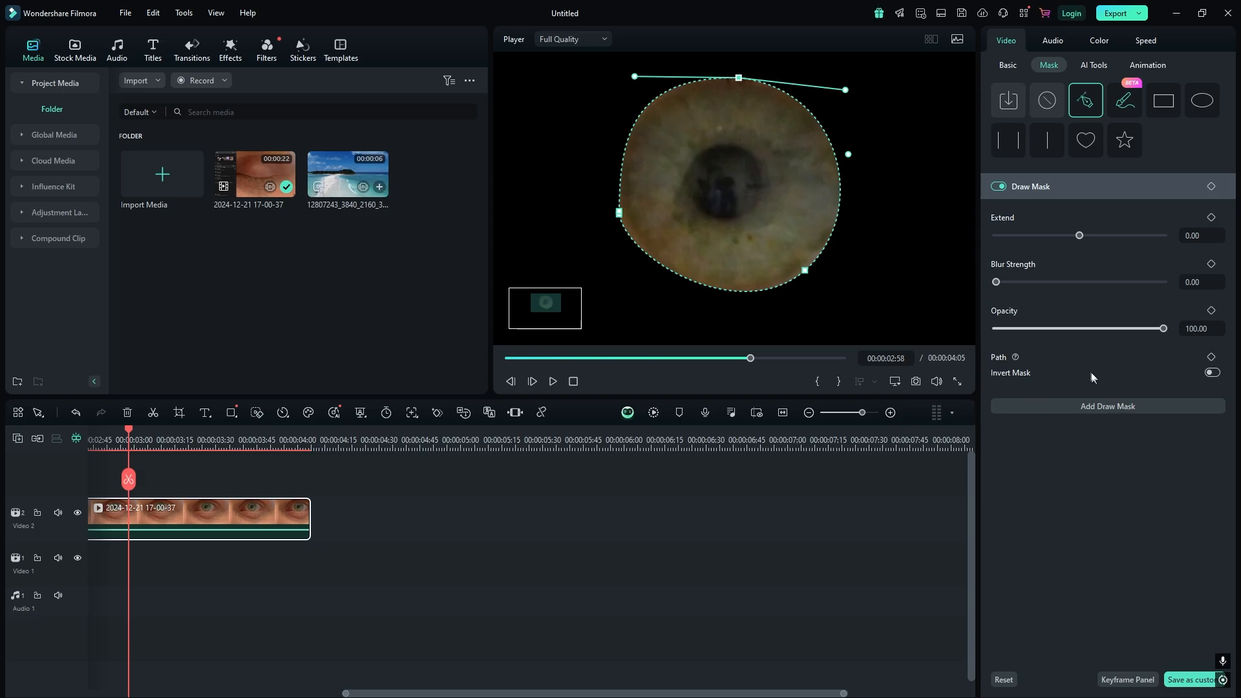
- Invert the iris mask and add a Path keyframe at 00:00:02:58
{"action": "left_click", "coordinate": [1212, 373]}
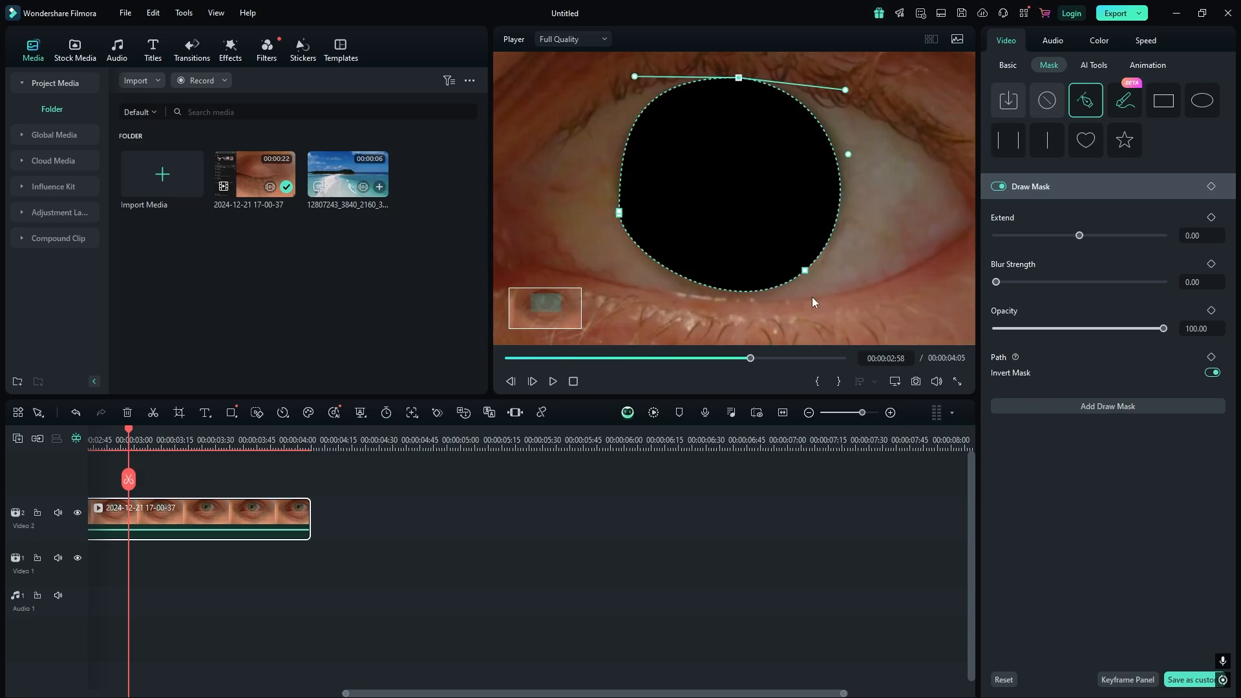
{"action": "scroll", "coordinate": [812, 297], "scroll_direction": "down", "scroll_amount": 2}
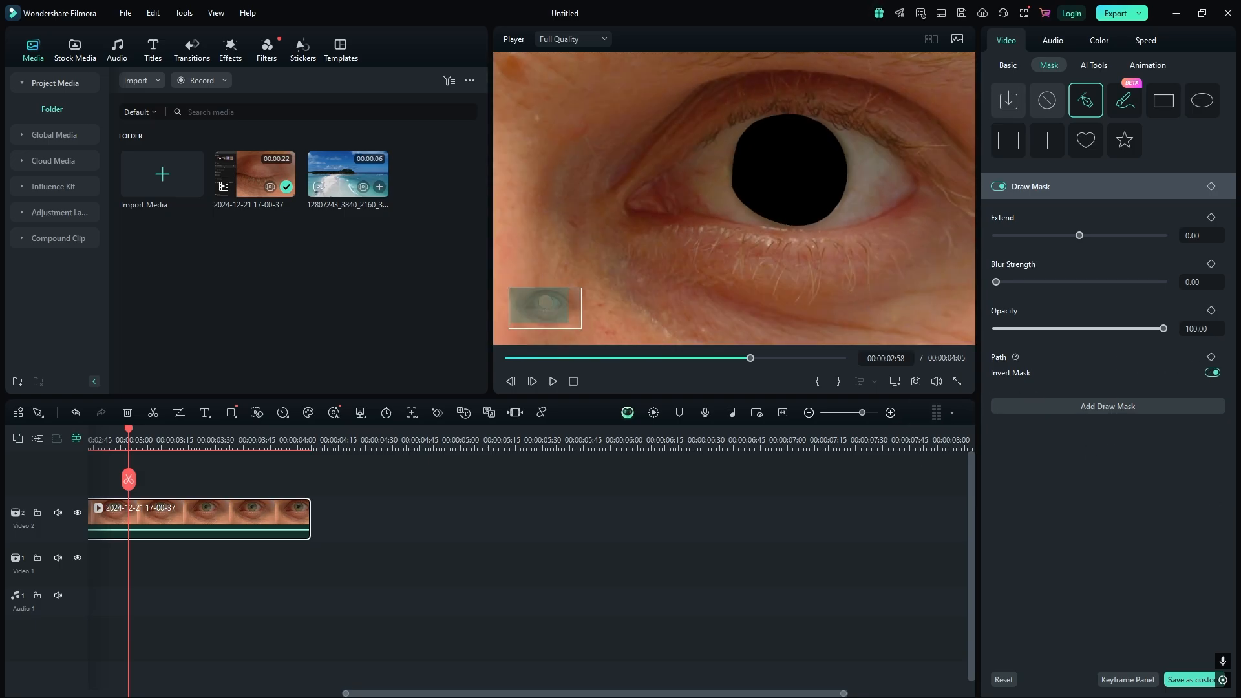
{"action": "left_click", "coordinate": [1210, 358]}
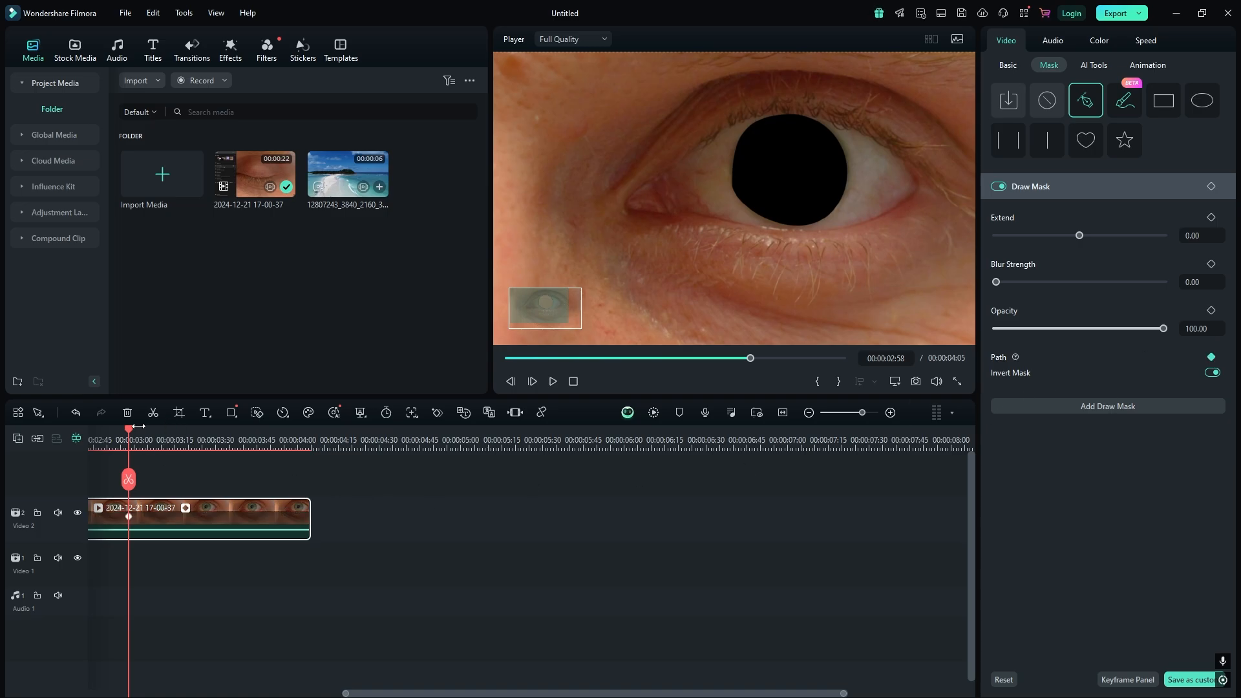
- Realign the mask with the iris on earlier frames, including 00:00:02:38 and 00:00:02:23, to keyframe its path
{"action": "left_click_drag", "start_coordinate": [129, 437], "coordinate": [281, 461]}
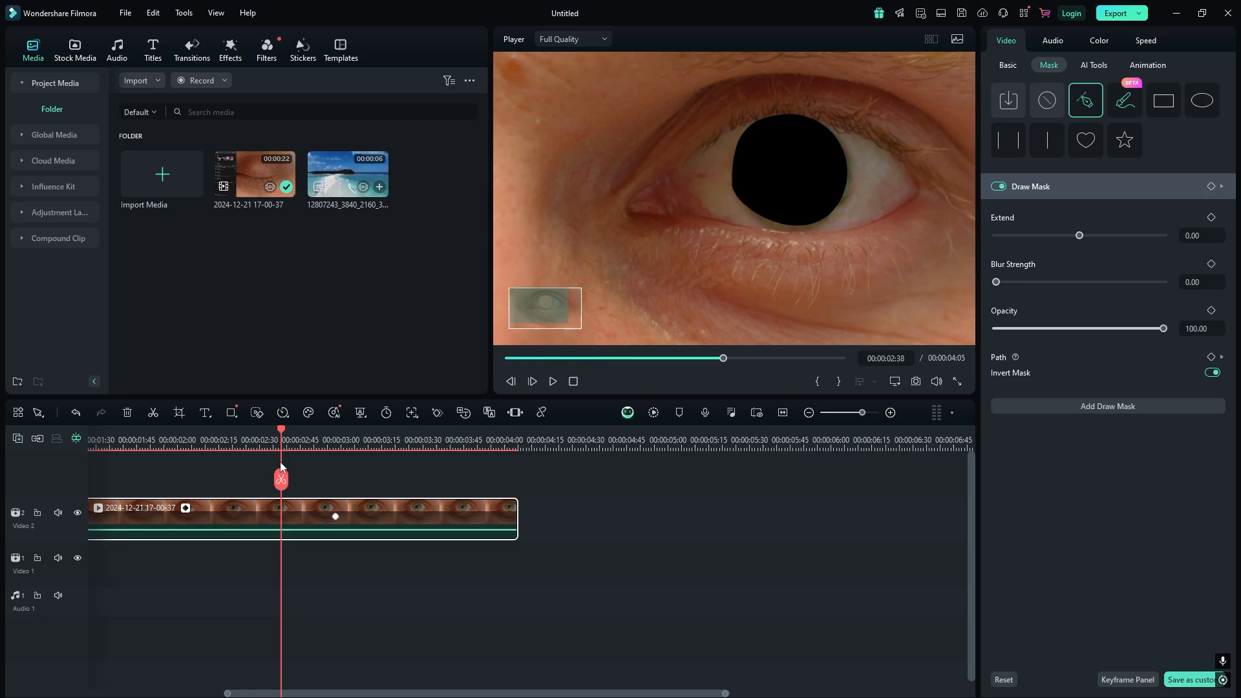
{"action": "left_click_drag", "start_coordinate": [789, 202], "coordinate": [793, 209]}
{"action": "left_click_drag", "start_coordinate": [268, 437], "coordinate": [239, 442]}
{"action": "left_click_drag", "start_coordinate": [797, 133], "coordinate": [802, 136]}
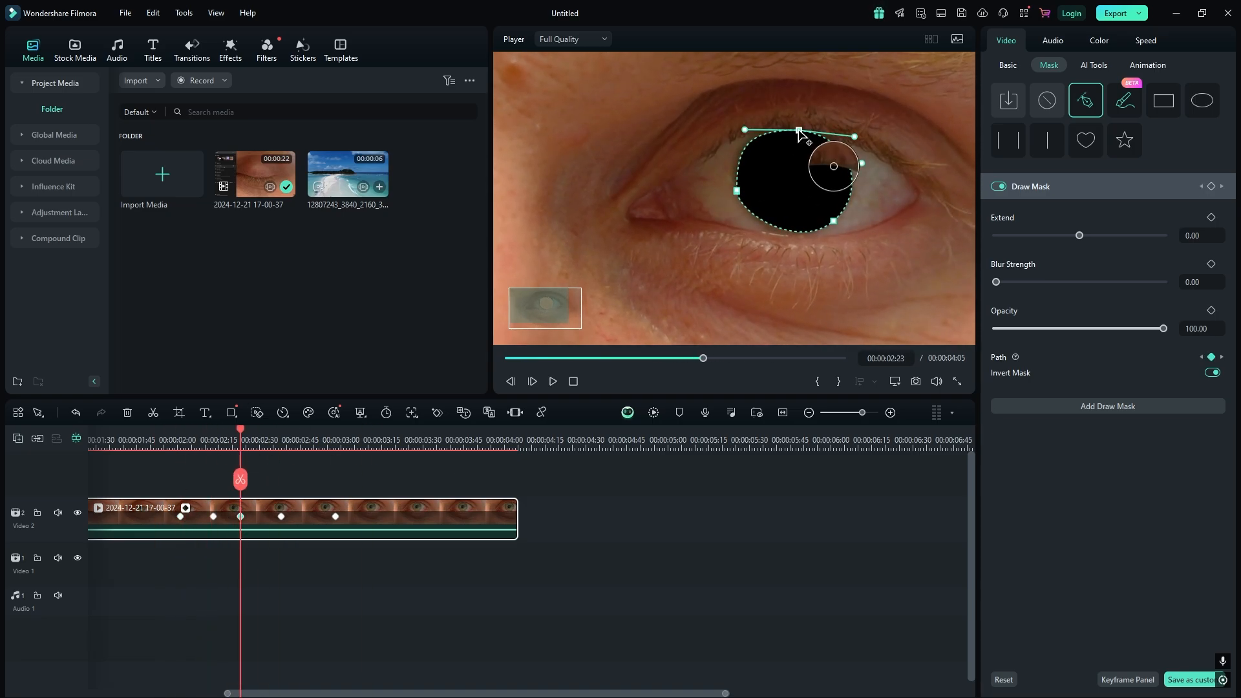
{"action": "left_click", "coordinate": [259, 471]}
- Continue keyframing the mask path on earlier frames, moving its points to follow the visible iris under the lowering eyelid
{"action": "left_click", "coordinate": [181, 445]}
{"action": "left_click_drag", "start_coordinate": [182, 445], "coordinate": [154, 433]}
{"action": "left_click", "coordinate": [187, 520]}
{"action": "left_click_drag", "start_coordinate": [741, 153], "coordinate": [783, 151]}
{"action": "left_click", "coordinate": [723, 476]}
{"action": "left_click_drag", "start_coordinate": [154, 433], "coordinate": [123, 435]}
{"action": "left_click", "coordinate": [210, 515]}
{"action": "left_click_drag", "start_coordinate": [783, 149], "coordinate": [762, 156]}
{"action": "left_click", "coordinate": [213, 472]}
- Reshape the mask at 00:00:01:37 to fit the narrow opening between the eyelids
{"action": "scroll", "coordinate": [128, 435], "scroll_direction": "left", "scroll_amount": 3}
{"action": "left_click_drag", "start_coordinate": [286, 434], "coordinate": [278, 435]}
{"action": "left_click", "coordinate": [353, 516]}
{"action": "left_click_drag", "start_coordinate": [763, 157], "coordinate": [735, 208]}
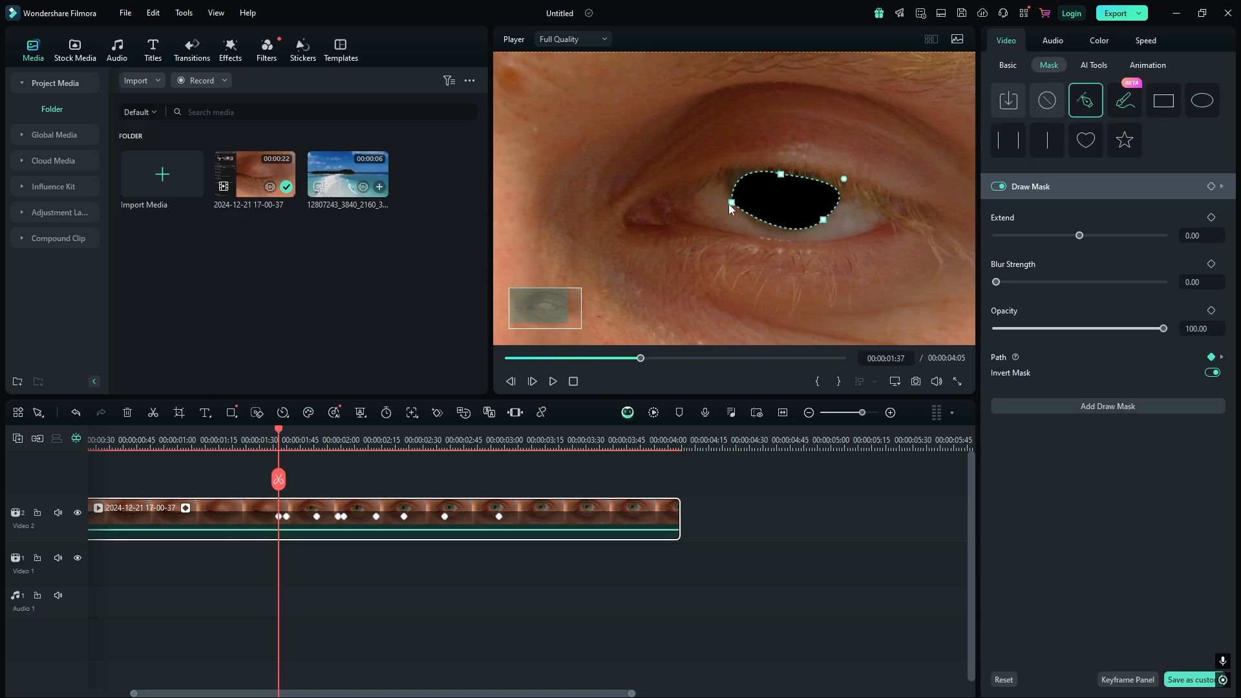
{"action": "left_click", "coordinate": [776, 491]}
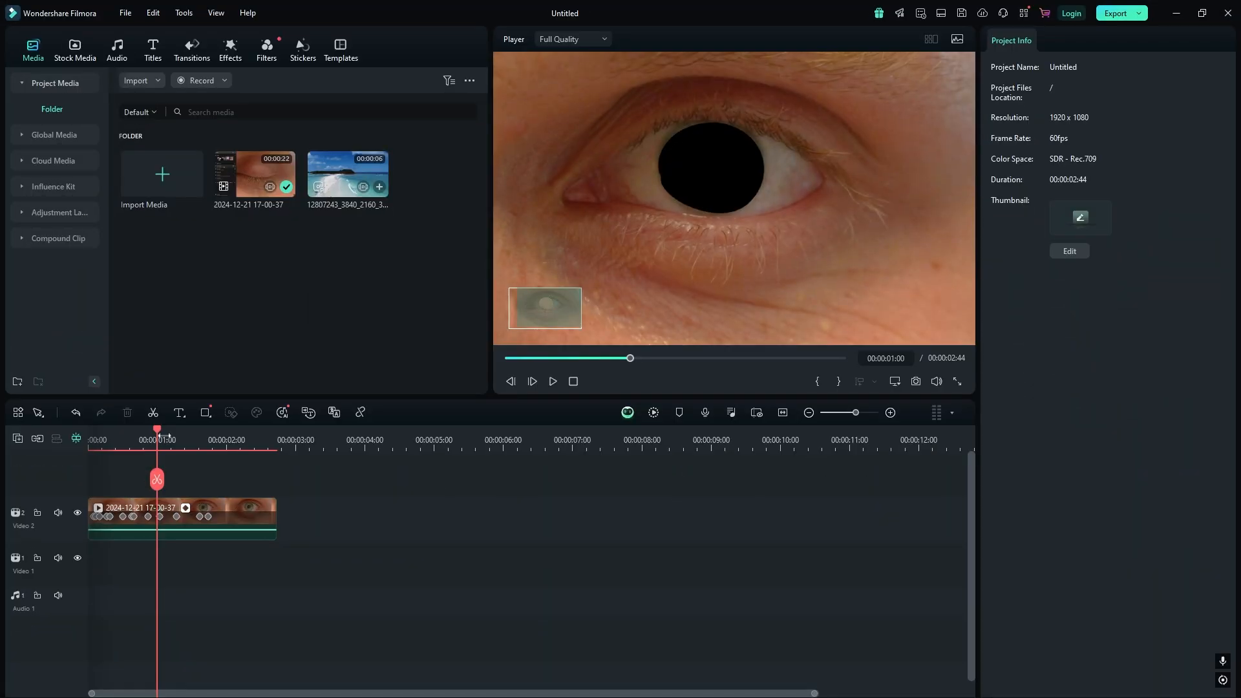
- Place the beach clip on the track below the eye clip, matching the project to its settings, and trim its end to 00:00:03:28
{"action": "mouse_move", "coordinate": [167, 437]}
{"action": "left_mouse_down"}
{"action": "mouse_move", "coordinate": [183, 444]}
{"action": "mouse_move", "coordinate": [150, 442]}
{"action": "left_mouse_up"}
{"action": "left_click", "coordinate": [231, 512]}
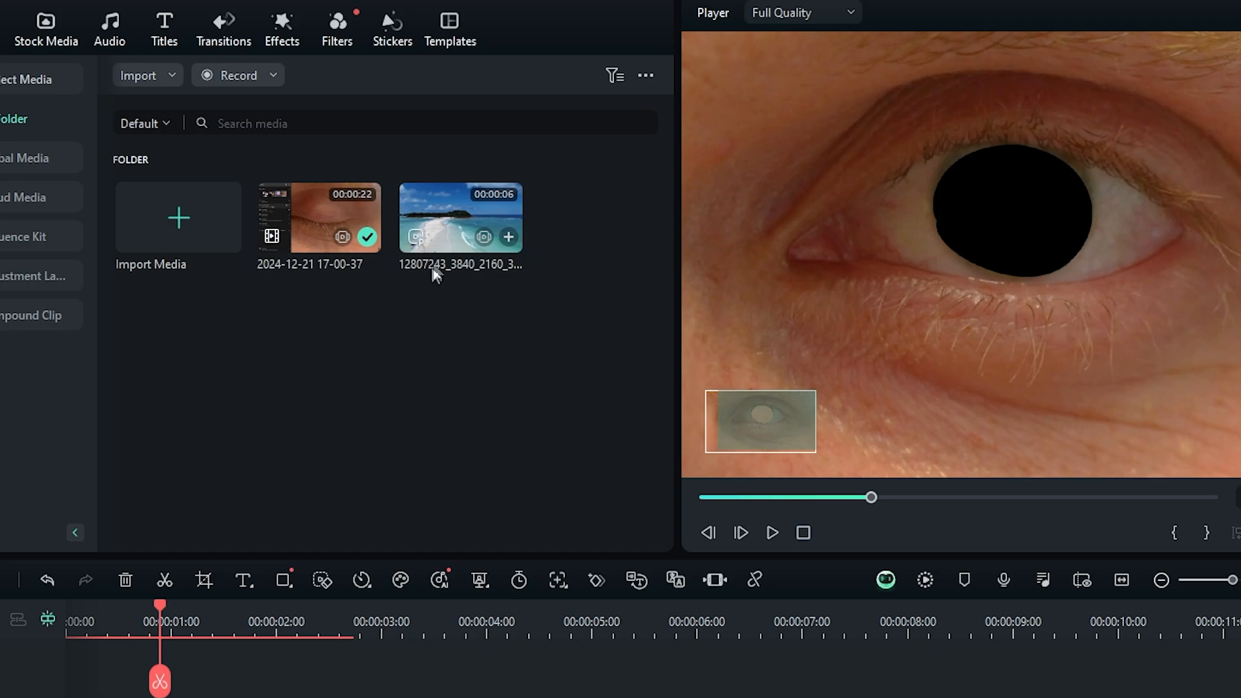
{"action": "left_click_drag", "start_coordinate": [435, 226], "coordinate": [99, 697]}
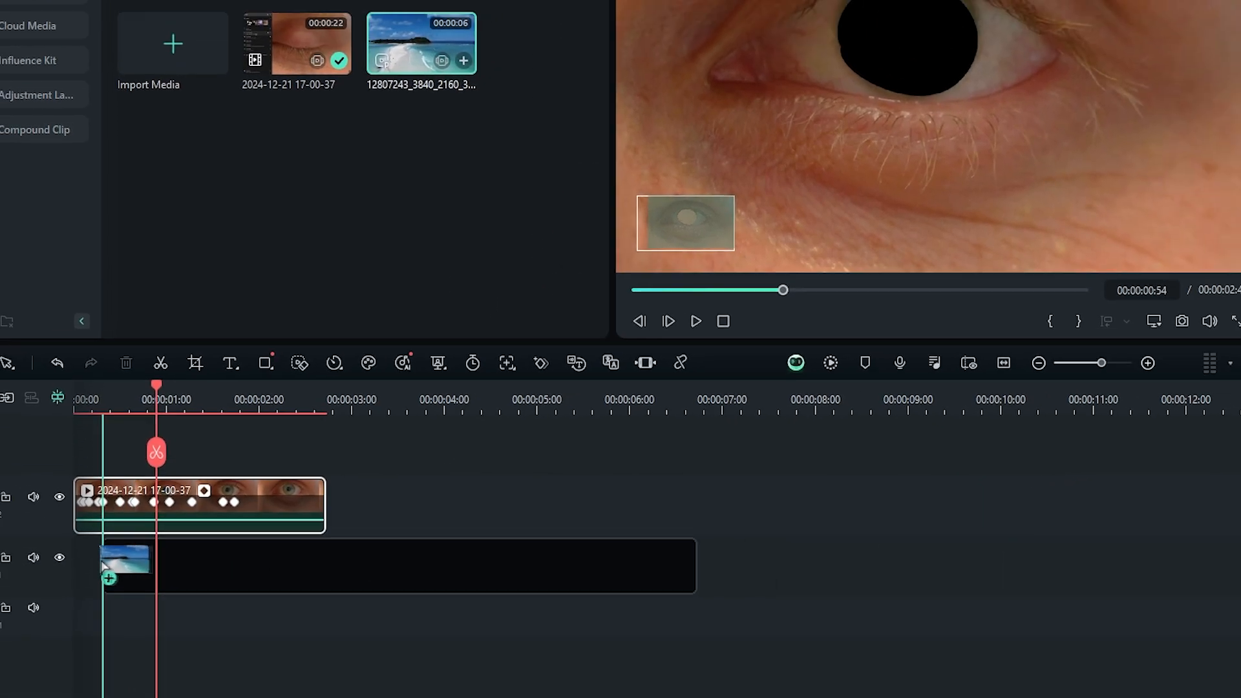
{"action": "left_click_drag", "start_coordinate": [103, 565], "coordinate": [102, 563]}
{"action": "left_click", "coordinate": [664, 307]}
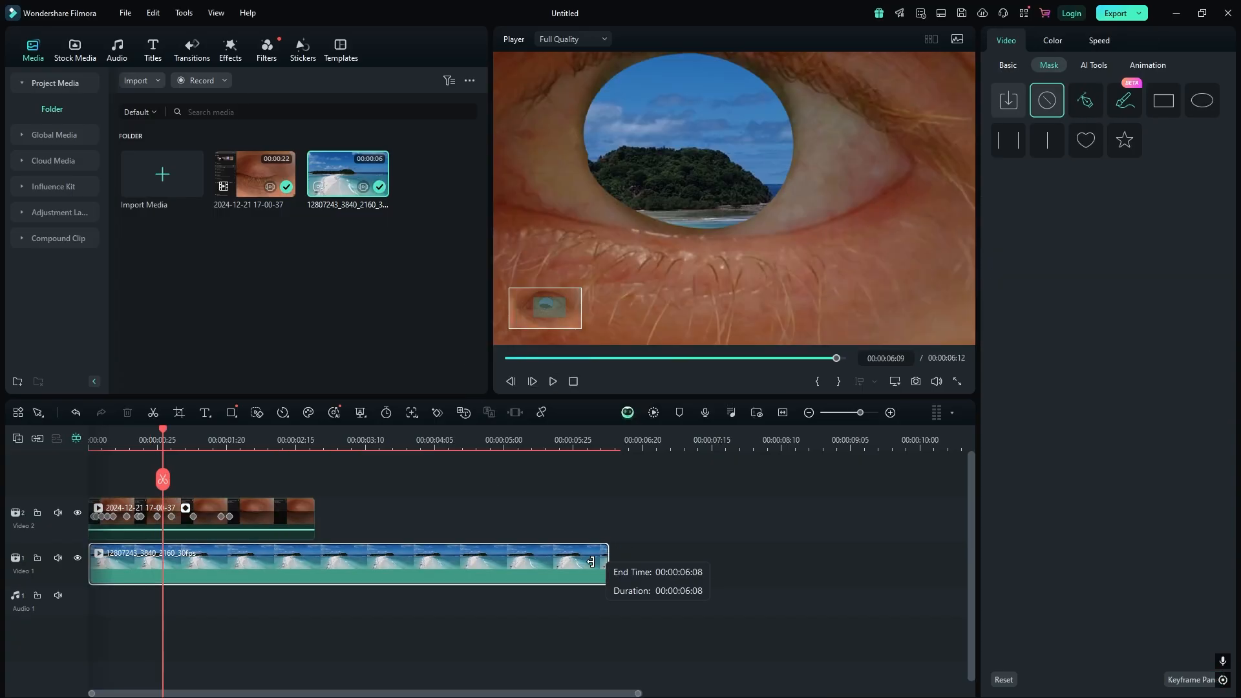
{"action": "left_click_drag", "start_coordinate": [591, 562], "coordinate": [414, 562]}
{"action": "left_click", "coordinate": [368, 531]}
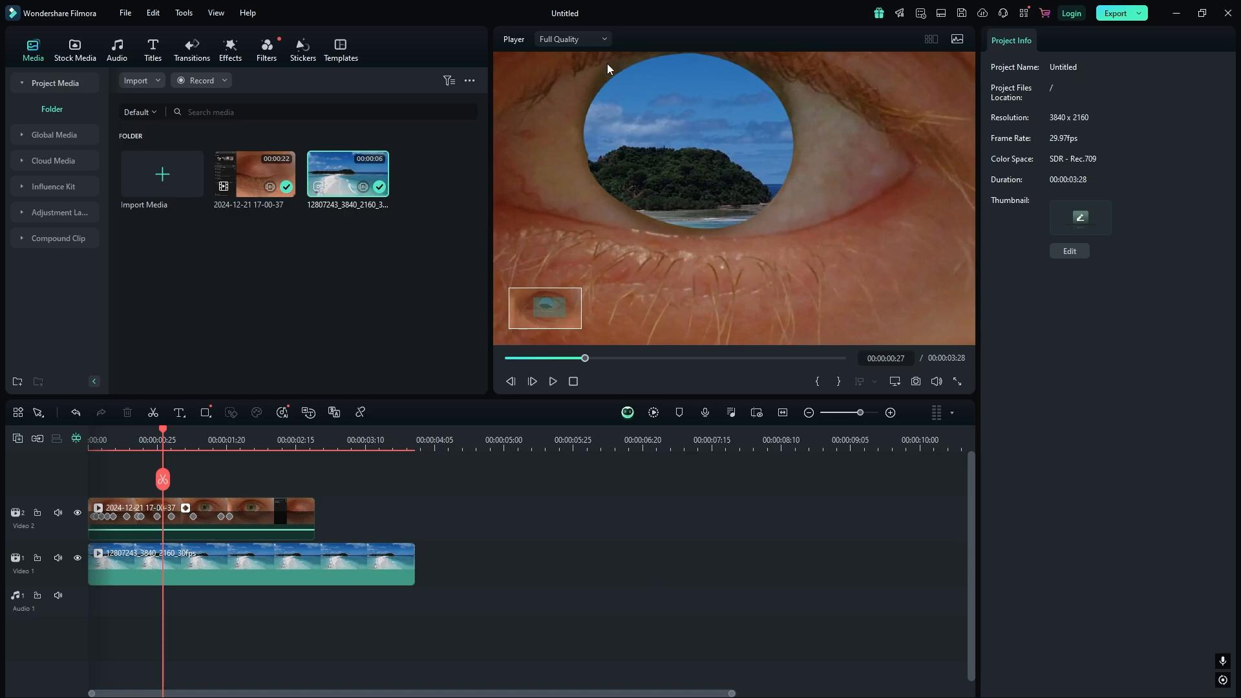
- Soften the eye clip's mask with a Blur Strength of 45.95 and an Extend of -37.84
{"action": "left_click", "coordinate": [269, 502]}
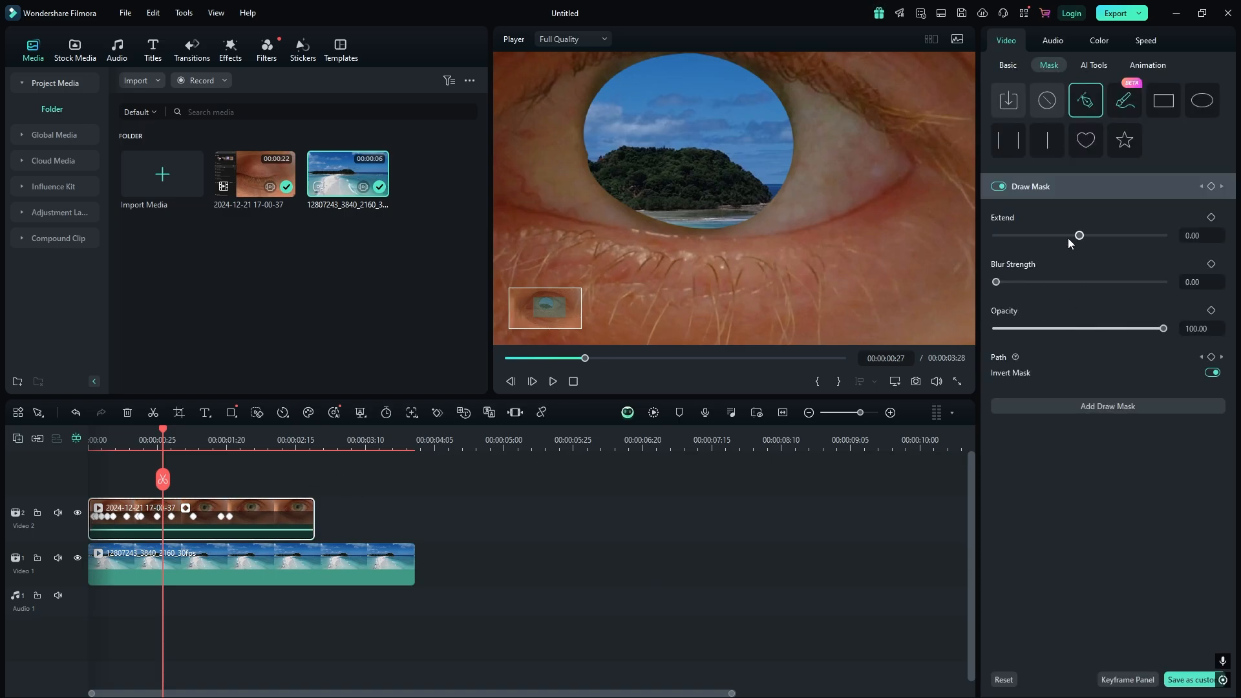
{"action": "left_click_drag", "start_coordinate": [995, 283], "coordinate": [1055, 282]}
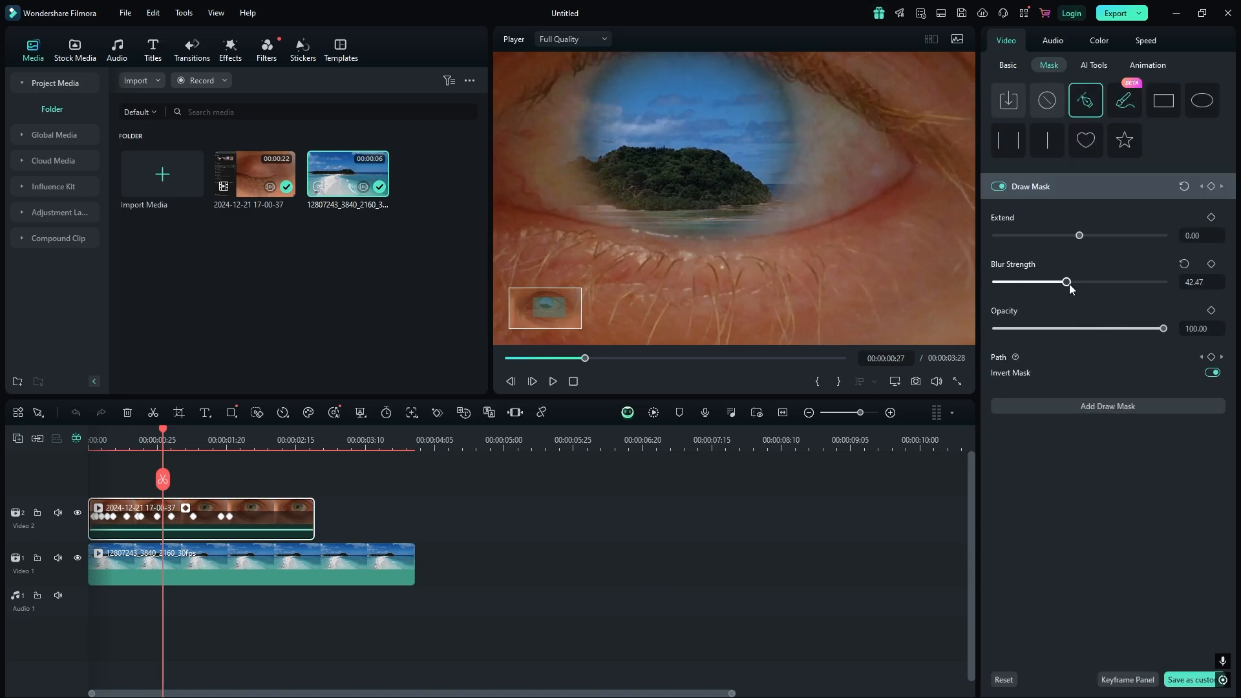
{"action": "left_click_drag", "start_coordinate": [1079, 237], "coordinate": [1066, 236]}
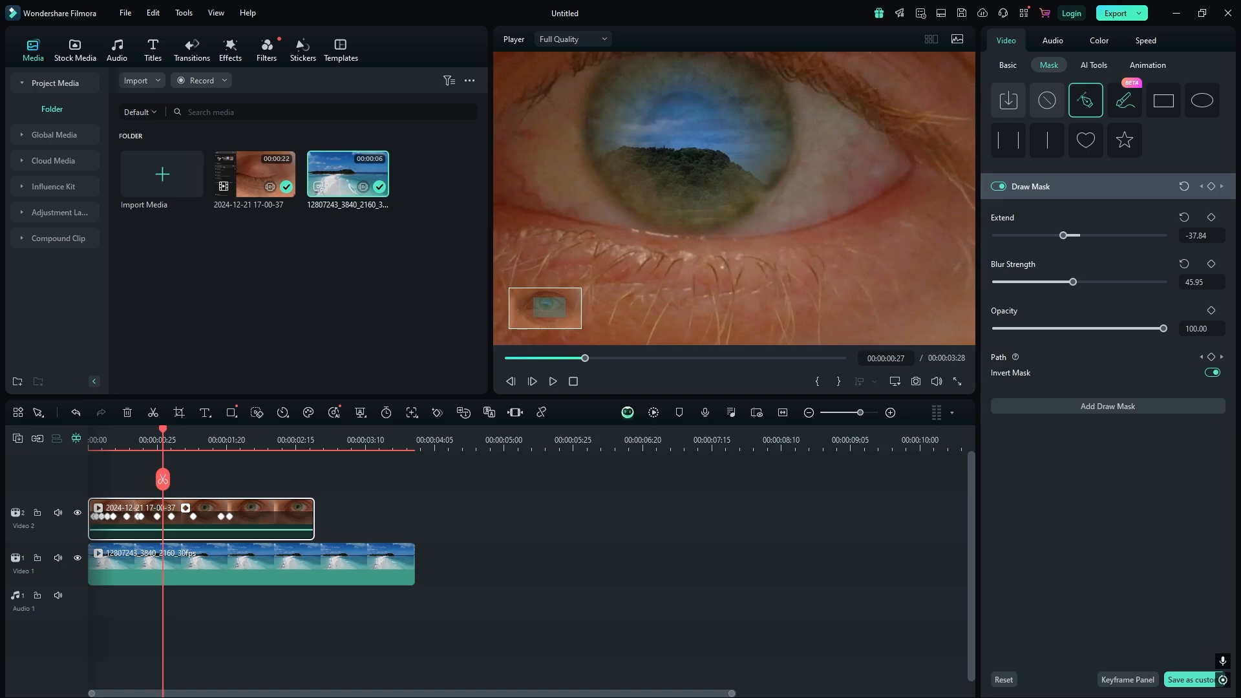
- Copy the eye clip, move both clips up one track and paste the copy at the start of the Video 1 track
{"action": "right_click", "coordinate": [280, 507]}
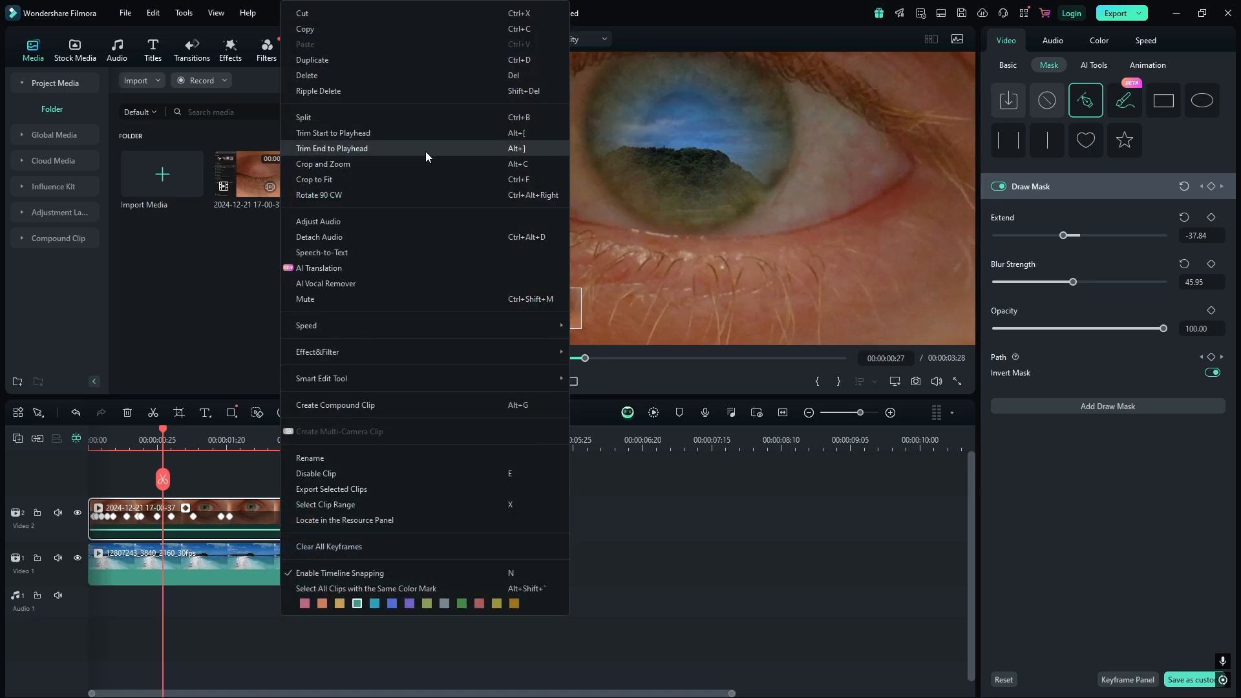
{"action": "left_click", "coordinate": [394, 32]}
{"action": "mouse_move", "coordinate": [468, 484]}
{"action": "left_mouse_down"}
{"action": "mouse_move", "coordinate": [388, 507]}
{"action": "mouse_move", "coordinate": [272, 595]}
{"action": "left_mouse_up"}
{"action": "left_click_drag", "start_coordinate": [213, 566], "coordinate": [210, 520]}
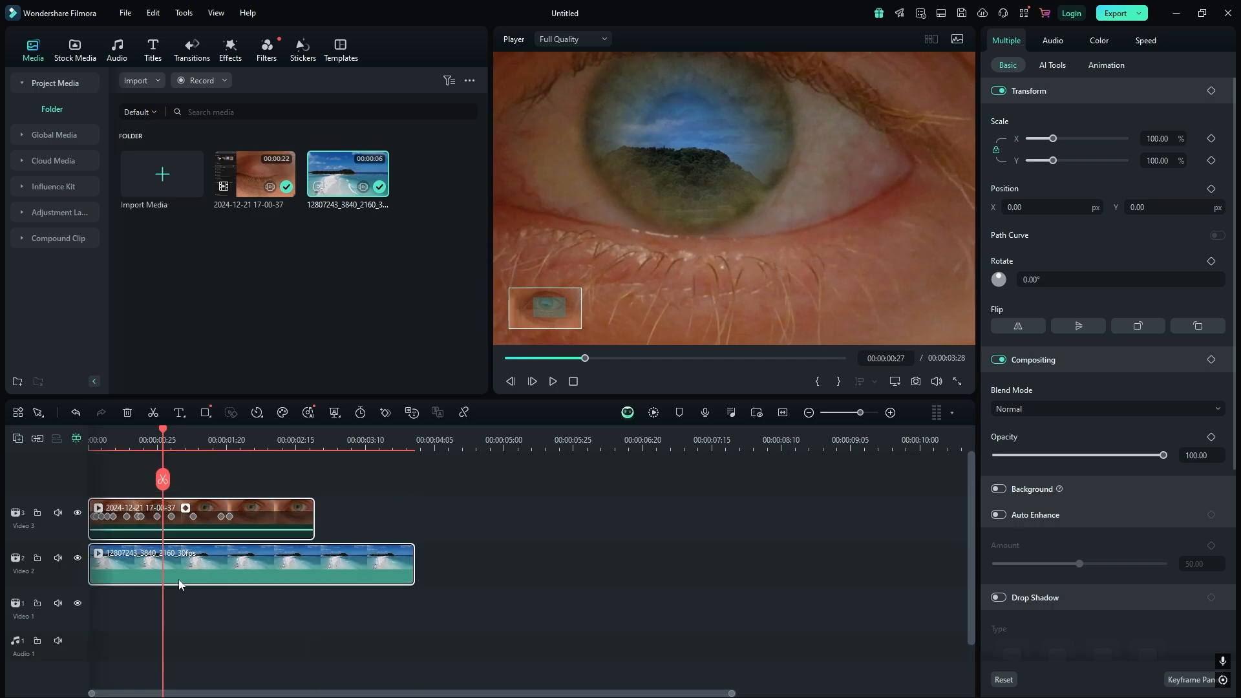
{"action": "left_click", "coordinate": [148, 606]}
{"action": "left_click", "coordinate": [69, 609]}
{"action": "key", "text": "ctrl+v"}
{"action": "left_click_drag", "start_coordinate": [253, 614], "coordinate": [181, 610]}
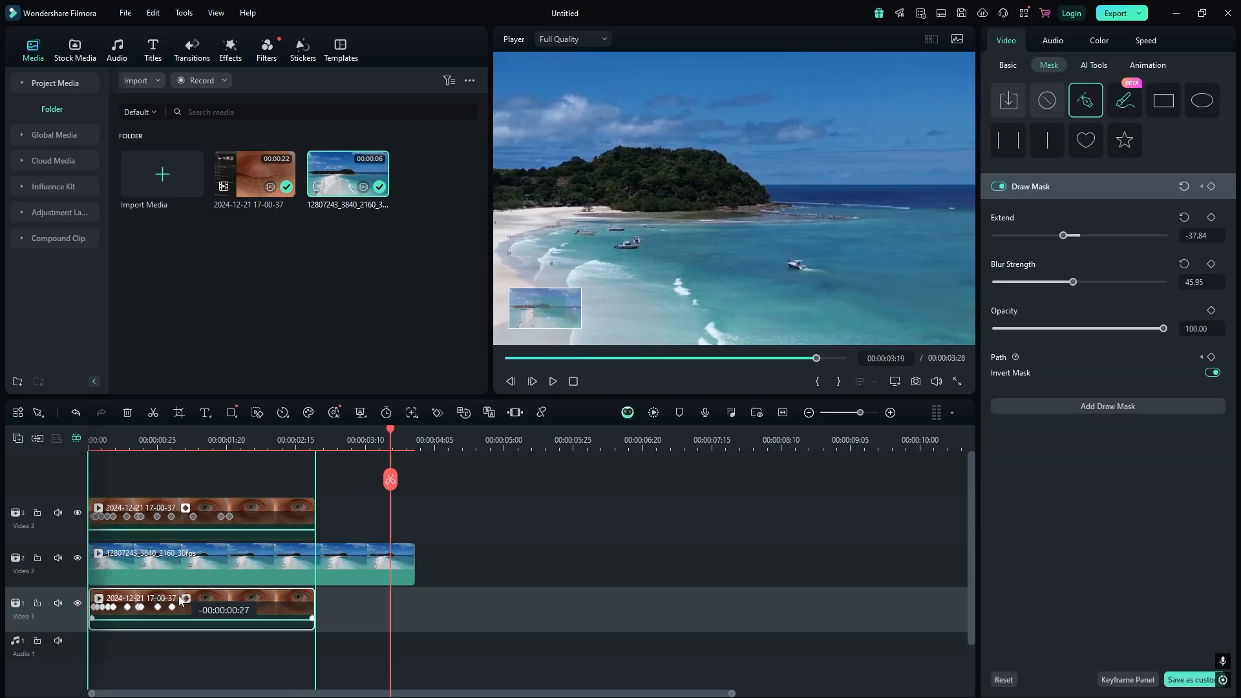
- Reset the mask on the bottom eye clip and enable Motion Tracking for it
{"action": "left_click", "coordinate": [90, 440]}
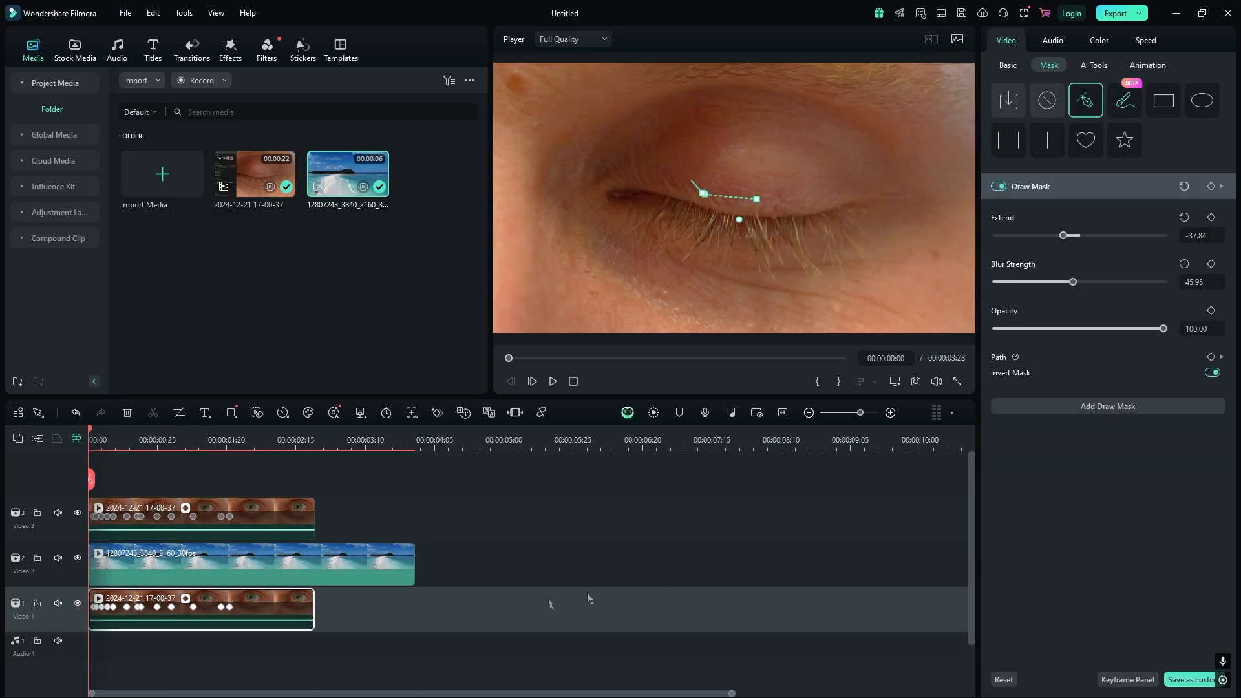
{"action": "left_click", "coordinate": [1003, 679]}
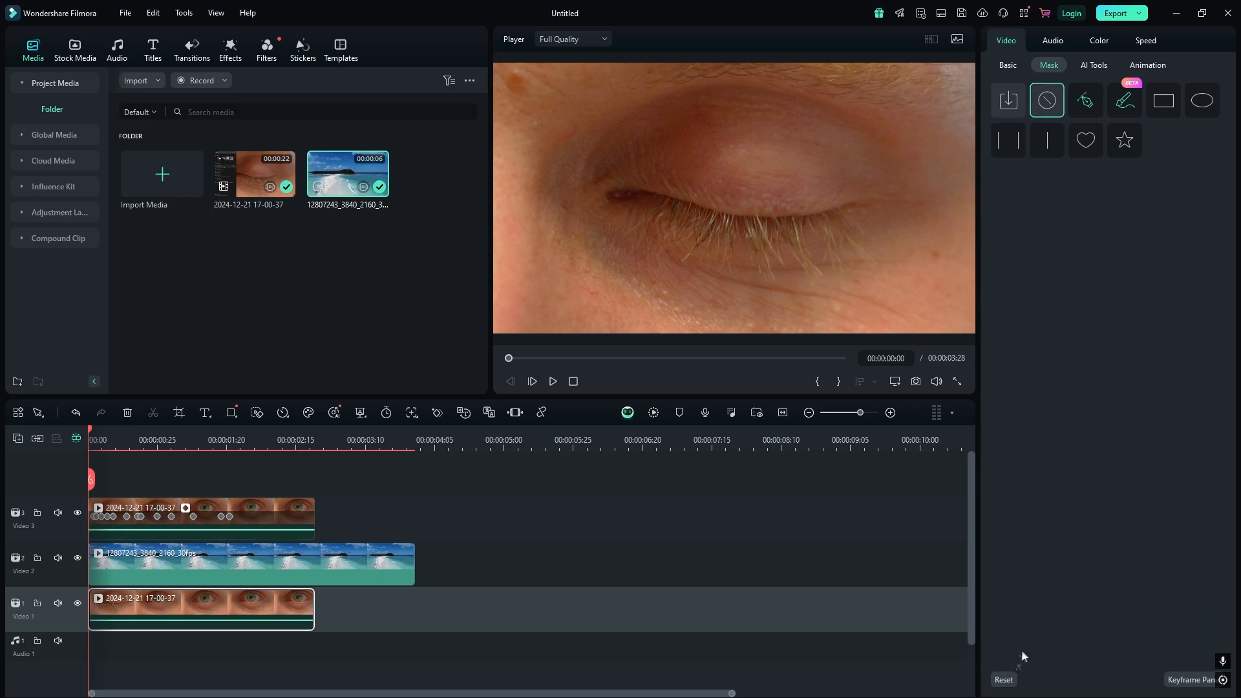
{"action": "left_click", "coordinate": [1091, 65]}
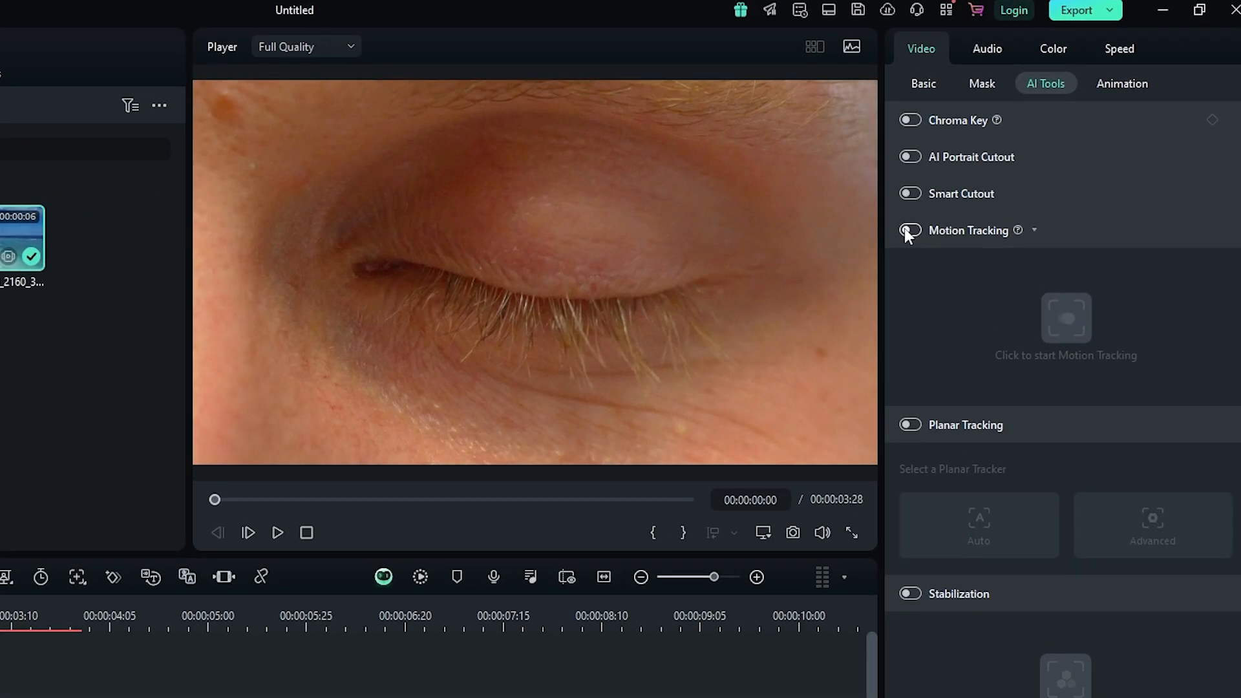
{"action": "left_click", "coordinate": [911, 231]}
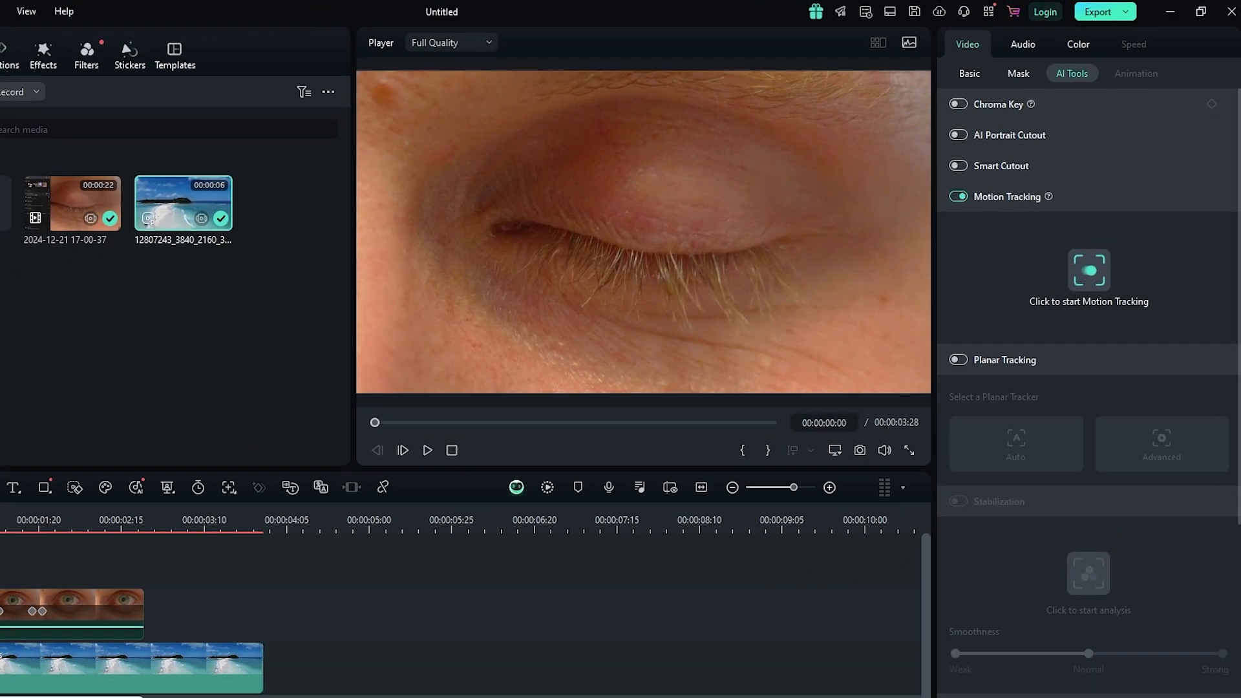
- Hide the masked eye and beach tracks, and go to 00:00:00:08 on the bottom eye clip
{"action": "left_click", "coordinate": [78, 513]}
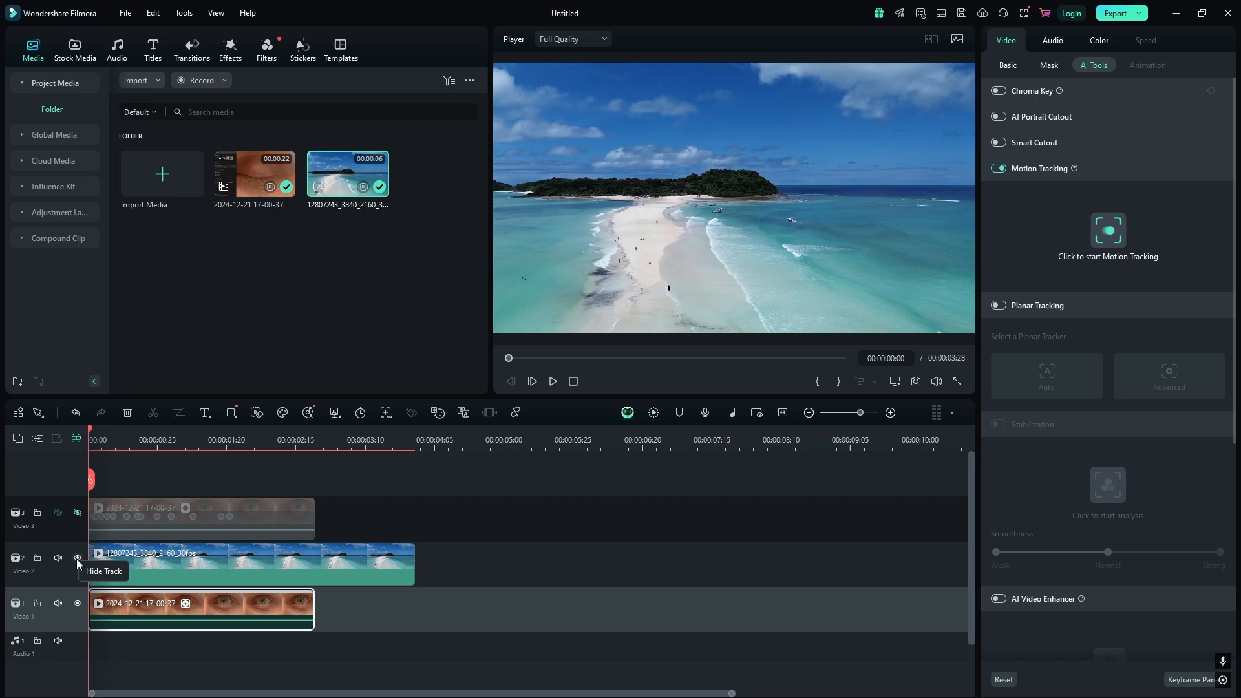
{"action": "left_click", "coordinate": [77, 558]}
{"action": "left_click", "coordinate": [110, 439]}
{"action": "left_click_drag", "start_coordinate": [109, 436], "coordinate": [109, 436]}
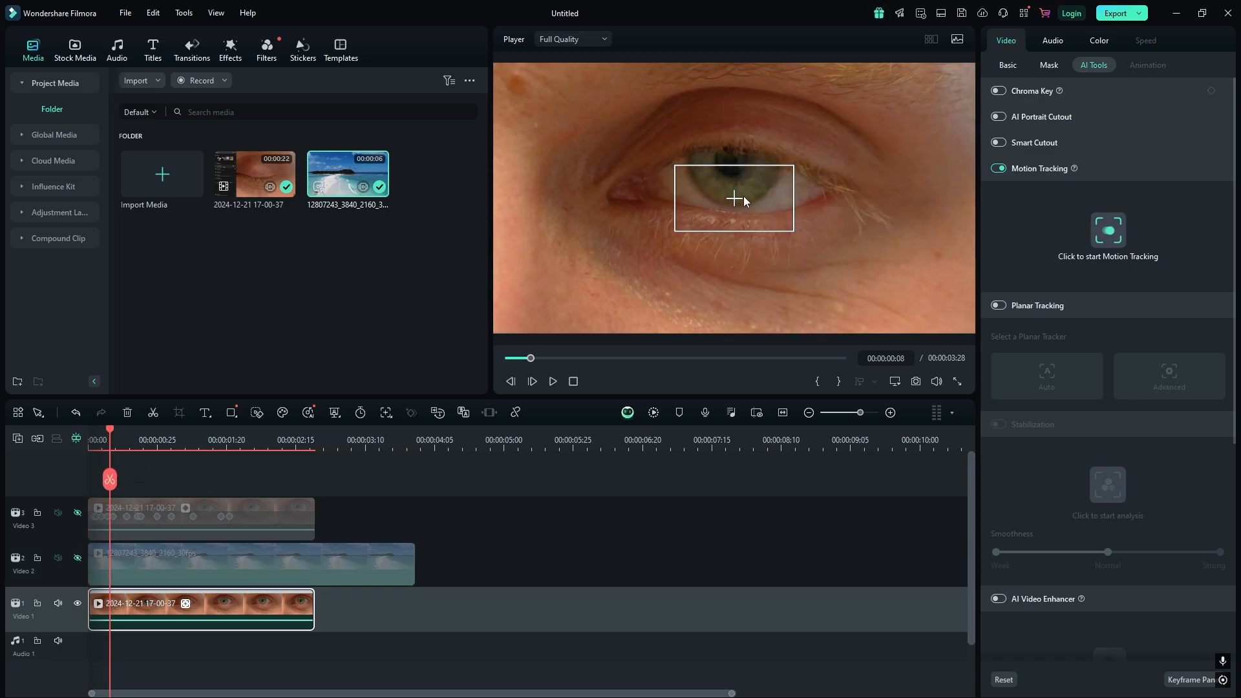
- Position the tracking box over the iris, centred on the pupil at 00:00:00:21, and run the motion tracking
{"action": "left_click_drag", "start_coordinate": [743, 200], "coordinate": [741, 163]}
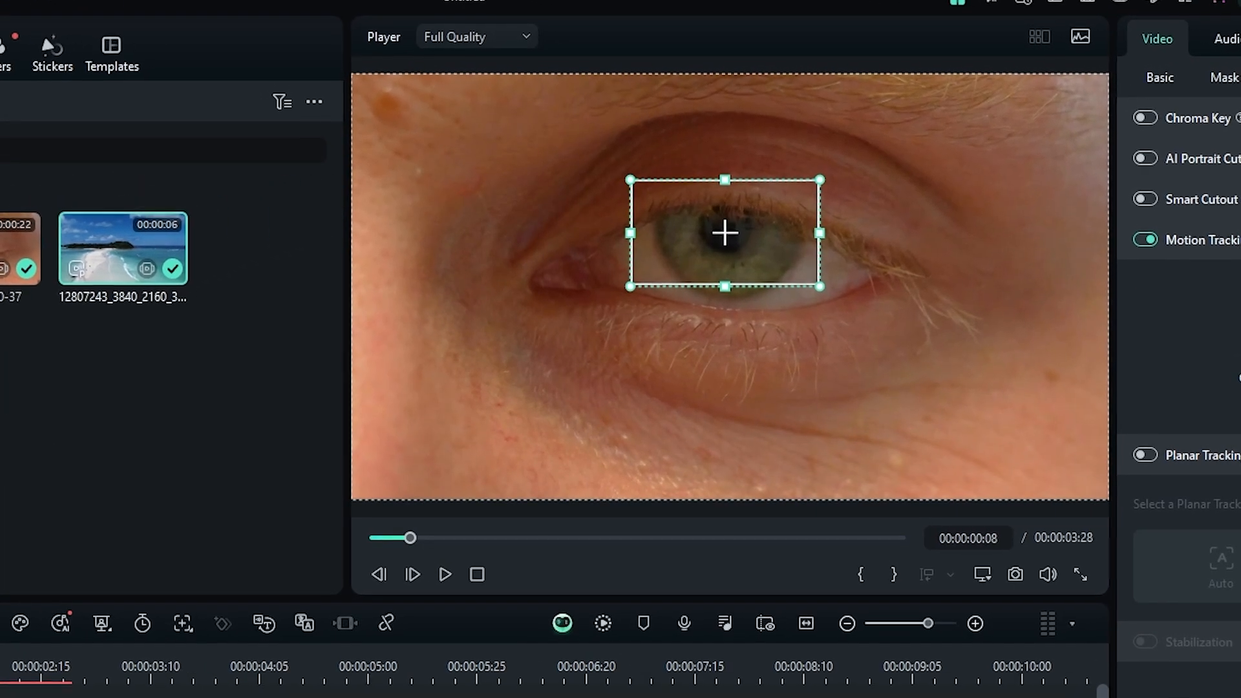
{"action": "left_click_drag", "start_coordinate": [28, 481], "coordinate": [68, 481]}
{"action": "mouse_move", "coordinate": [704, 213]}
{"action": "left_mouse_down"}
{"action": "mouse_move", "coordinate": [725, 220]}
{"action": "mouse_move", "coordinate": [714, 216]}
{"action": "left_mouse_up"}
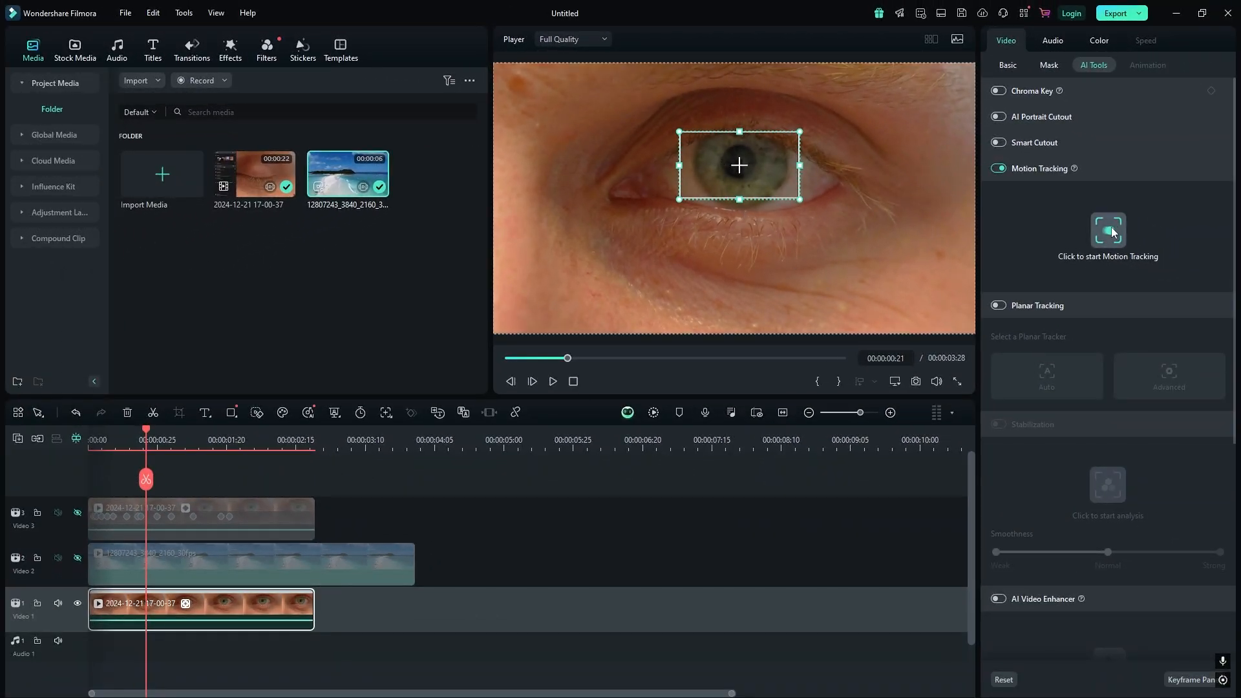
{"action": "left_click", "coordinate": [1108, 230]}
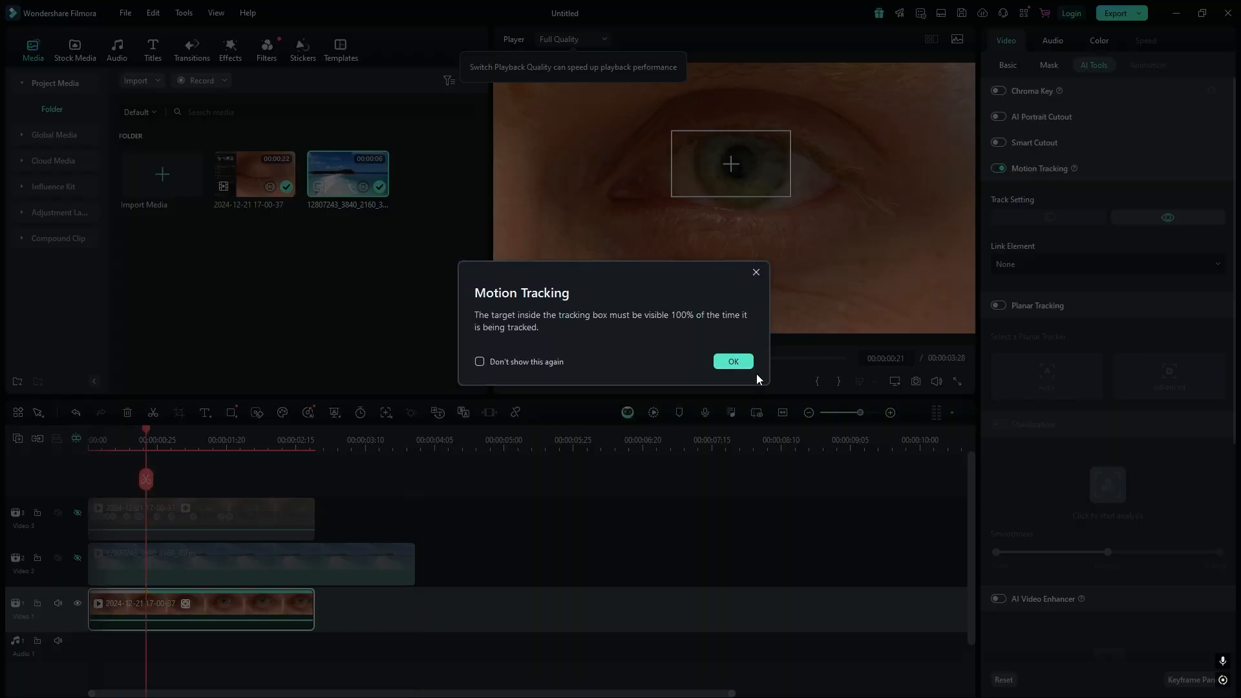
{"action": "left_click", "coordinate": [733, 361]}
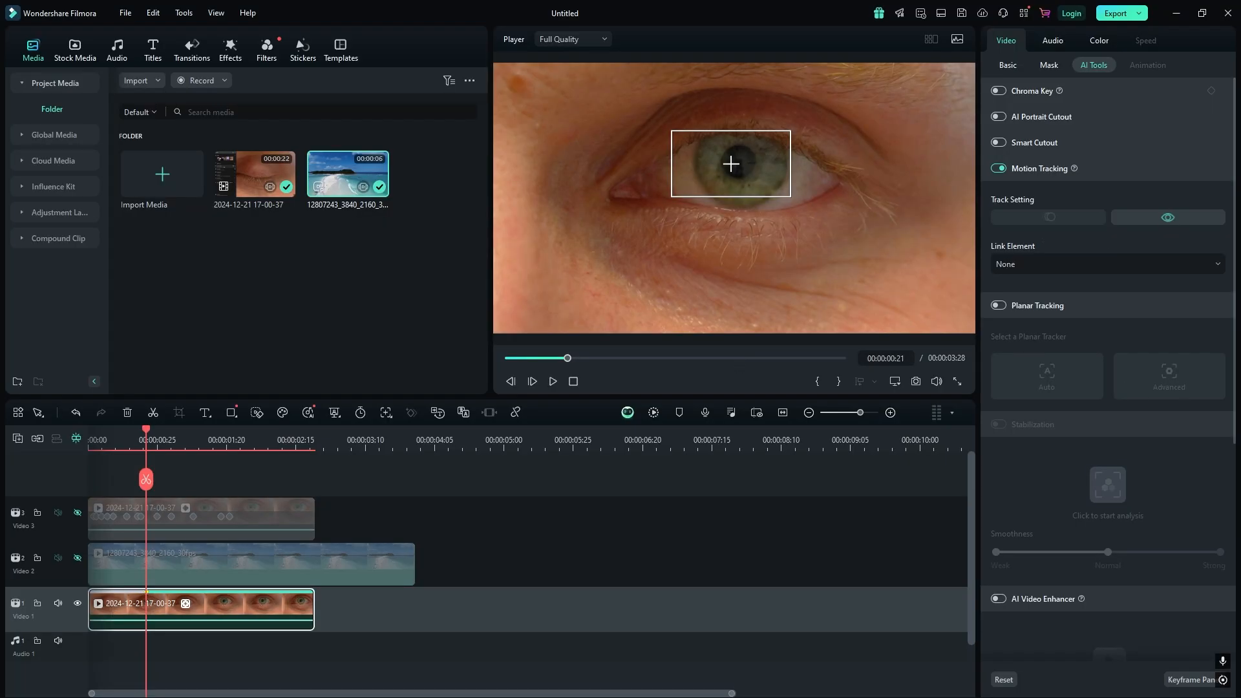
- Link the beach clip to the motion tracker on the bottom eye clip and show the Video 2 and Video 3 tracks again
{"action": "left_click", "coordinate": [1101, 264]}
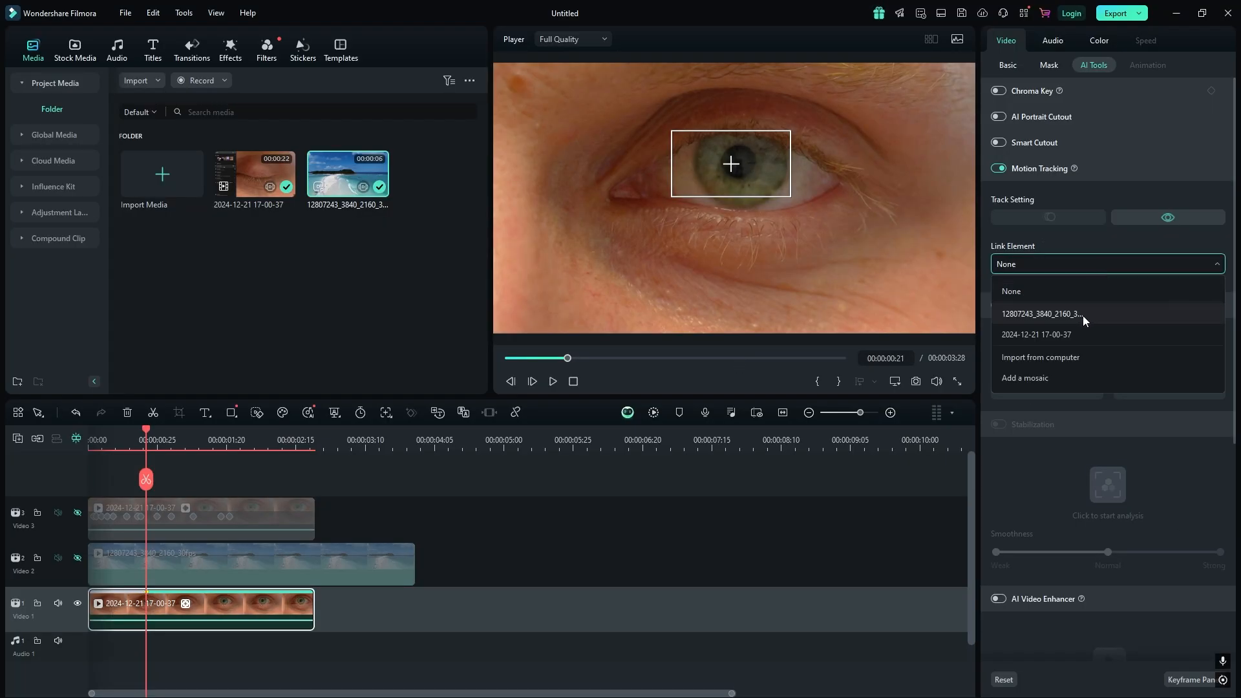
{"action": "left_click", "coordinate": [1082, 315]}
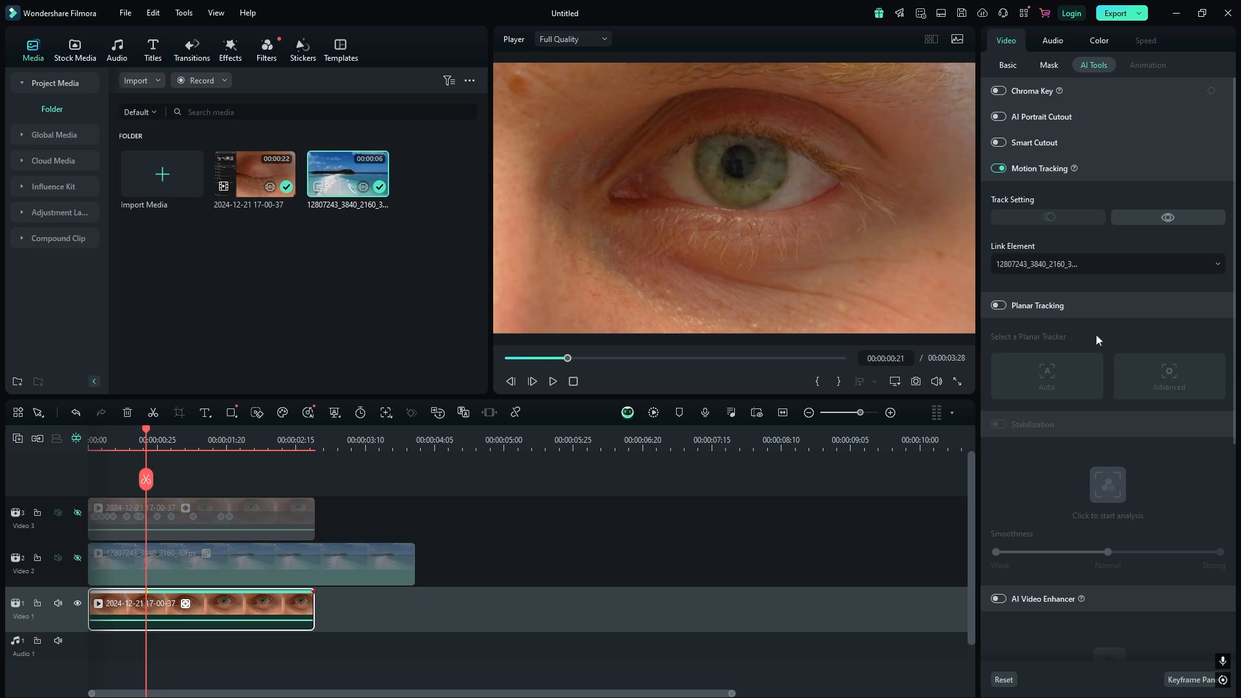
{"action": "left_click", "coordinate": [77, 557]}
{"action": "left_click", "coordinate": [77, 512]}
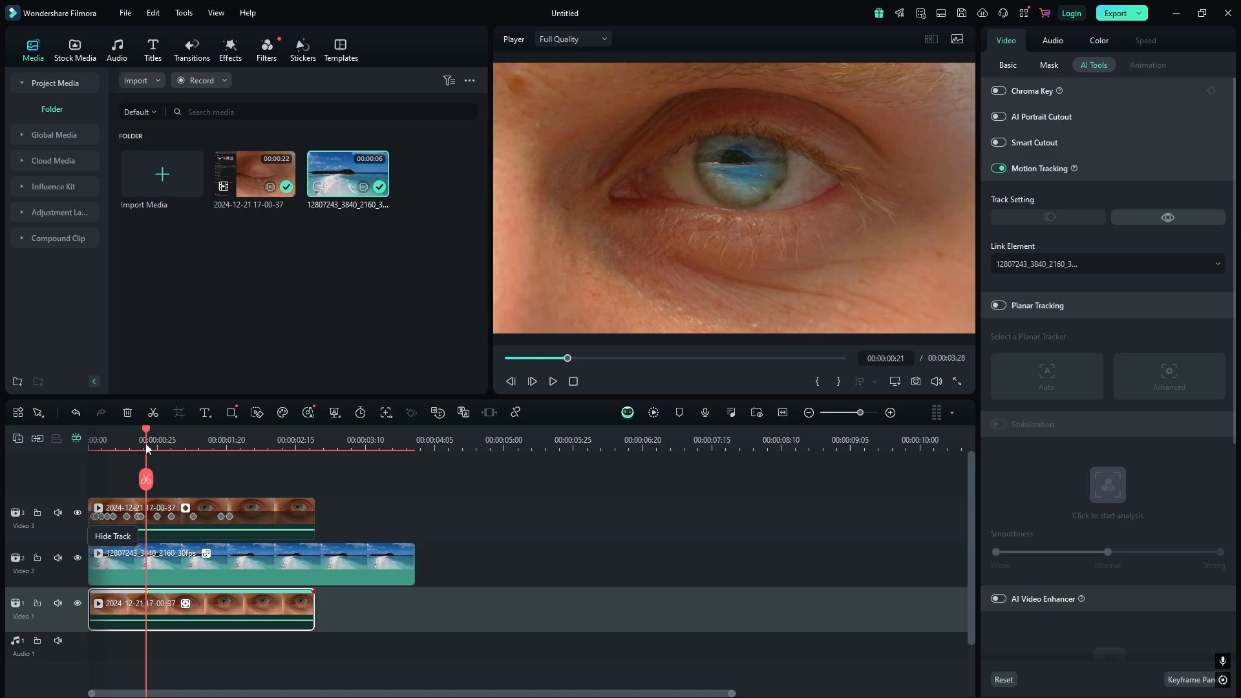
{"action": "left_click_drag", "start_coordinate": [148, 446], "coordinate": [44, 442]}
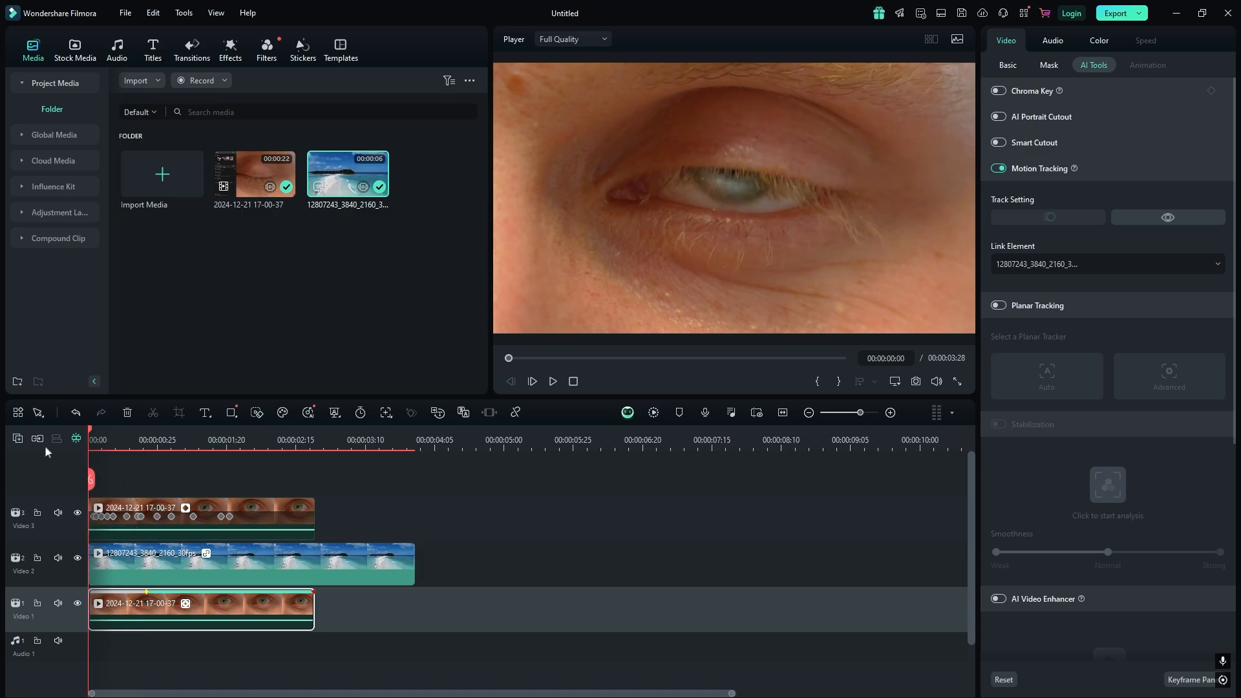
{"action": "left_click", "coordinate": [553, 384]}
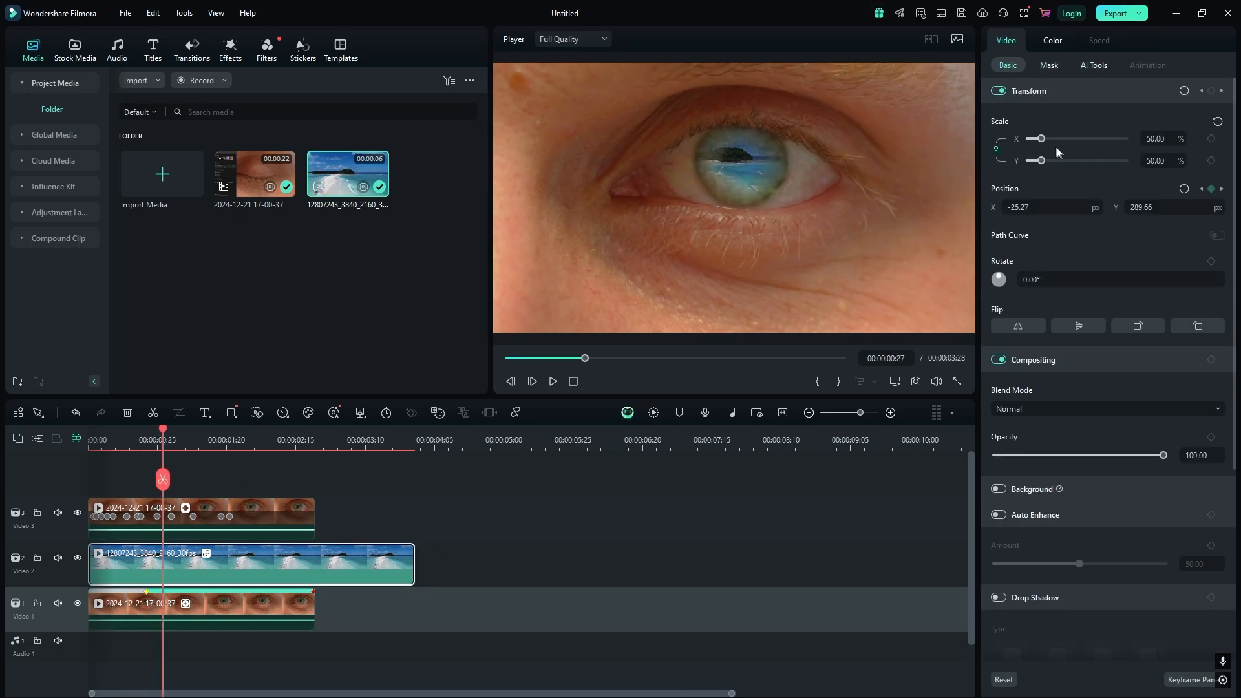
- Scale the beach clip on Video 2 to 125.17% and preview how it fits inside the iris
{"action": "mouse_move", "coordinate": [1041, 138]}
{"action": "left_mouse_down"}
{"action": "mouse_move", "coordinate": [1064, 138]}
{"action": "mouse_move", "coordinate": [1053, 142]}
{"action": "left_mouse_up"}
{"action": "left_click_drag", "start_coordinate": [165, 433], "coordinate": [314, 433]}
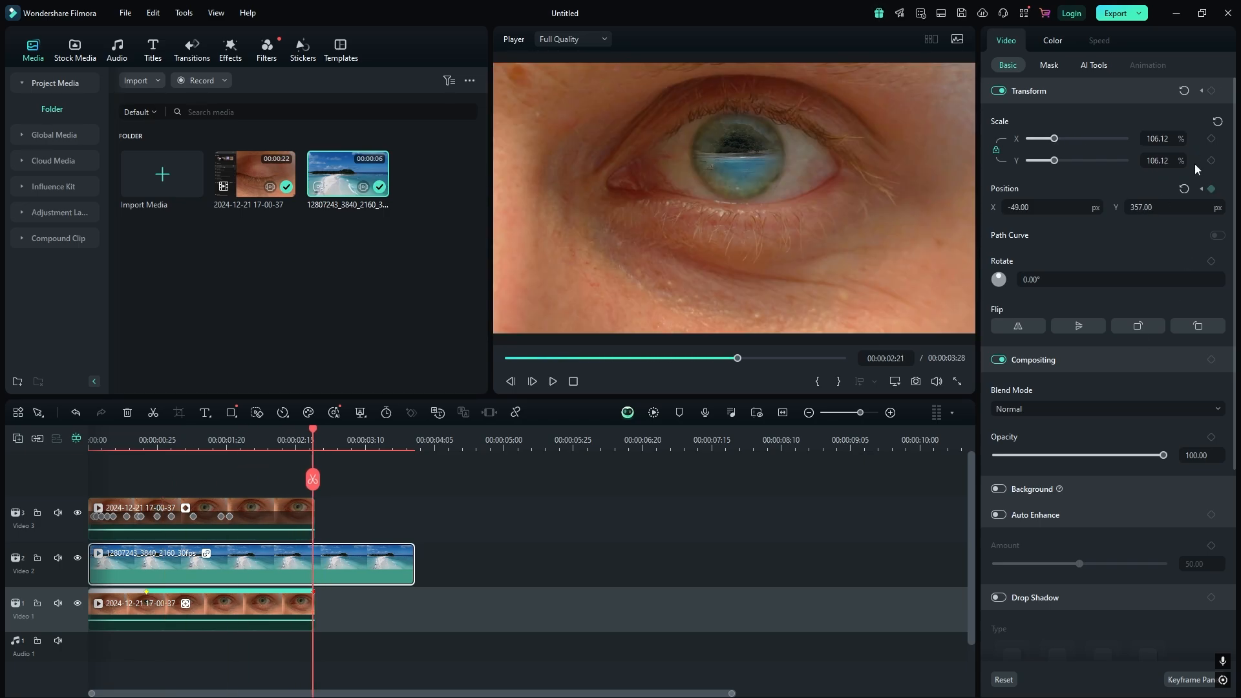
{"action": "left_click_drag", "start_coordinate": [1054, 161], "coordinate": [1057, 167]}
{"action": "key", "text": "space"}
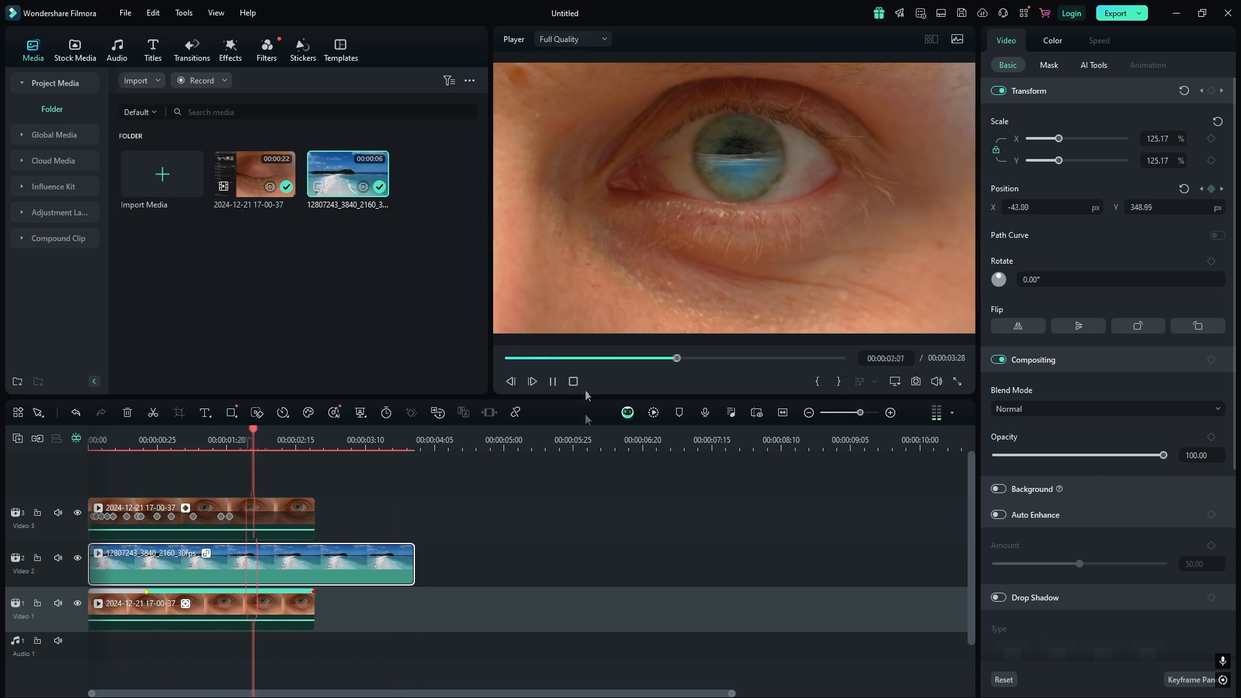
{"action": "key", "text": "space"}
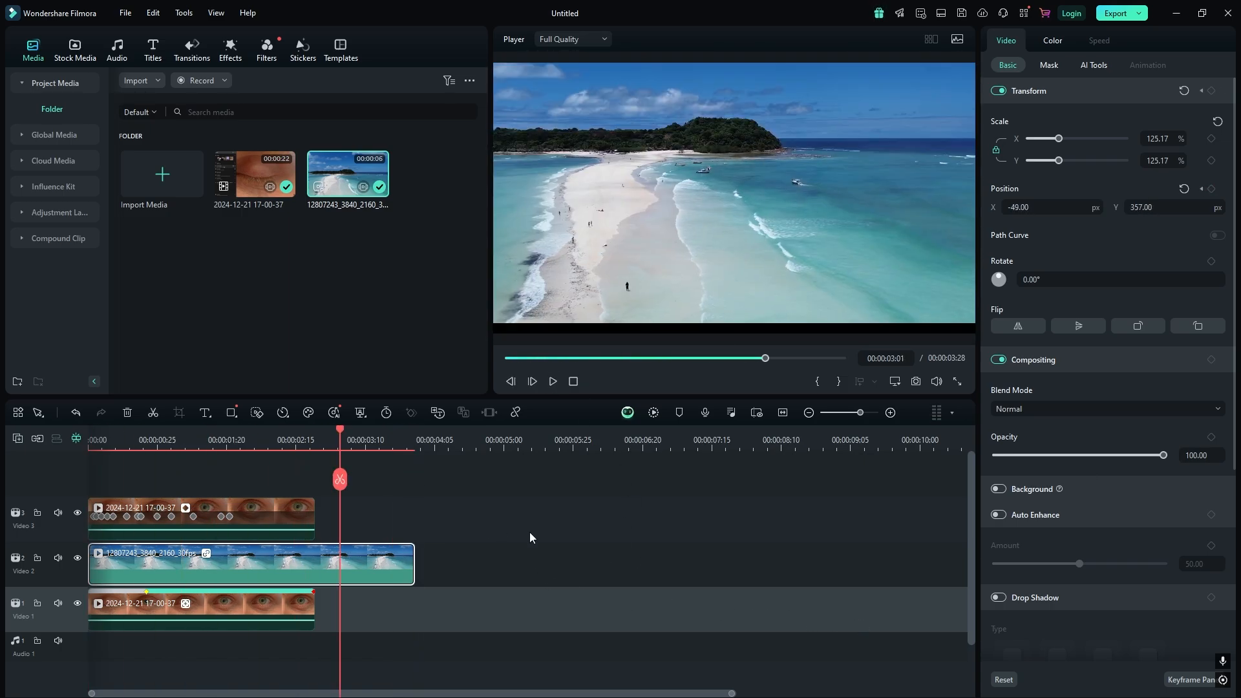
- Split the beach clip at 00:00:02:22, where the eye clips end
{"action": "left_click_drag", "start_coordinate": [340, 435], "coordinate": [315, 437]}
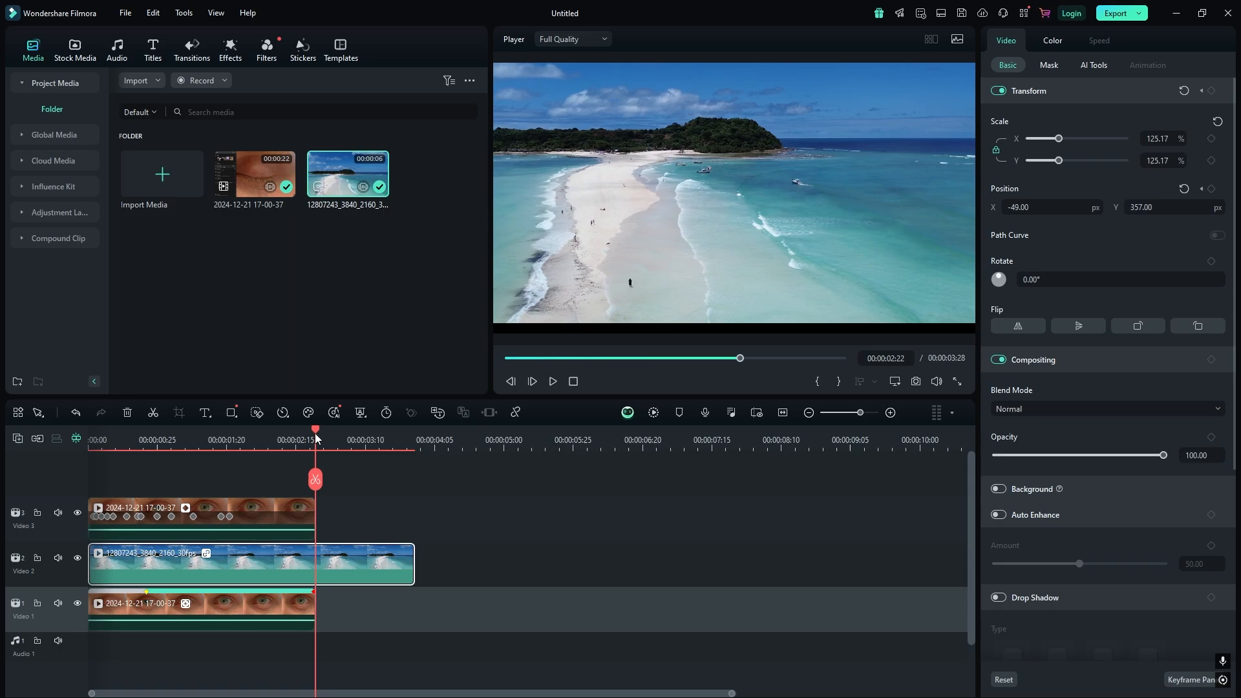
{"action": "left_click", "coordinate": [316, 479]}
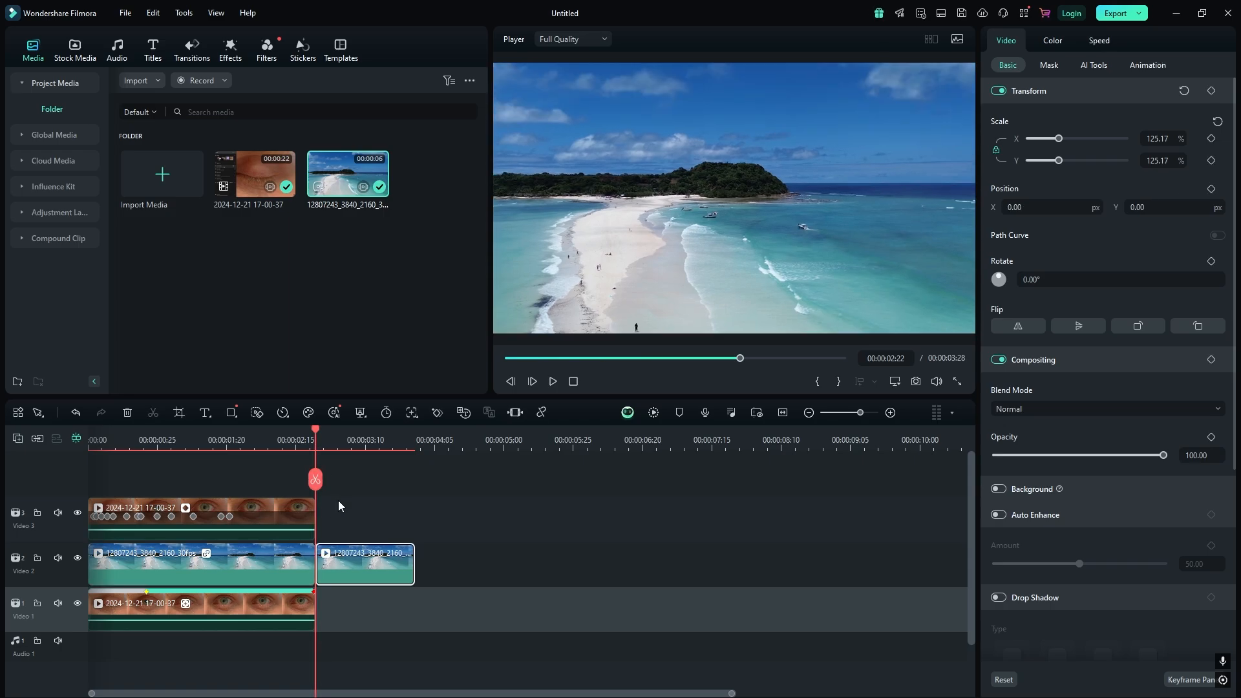
{"action": "key", "text": "Up"}
{"action": "key", "text": "Down"}
{"action": "key", "text": "shift+Left"}
{"action": "key", "text": "shift+Right"}
{"action": "left_click", "coordinate": [456, 556]}
- Split the masked eye clip on Video 3 at 00:00:02:07
{"action": "key", "text": "Left"}
{"action": "key", "text": "Left"}
{"action": "key", "text": "Left"}
{"action": "key", "text": "Left"}
{"action": "key", "text": "Left"}
{"action": "key", "text": "Left"}
{"action": "key", "text": "Left"}
{"action": "key", "text": "Left"}
{"action": "key", "text": "Left"}
{"action": "key", "text": "Left"}
{"action": "key", "text": "Left"}
{"action": "key", "text": "Left"}
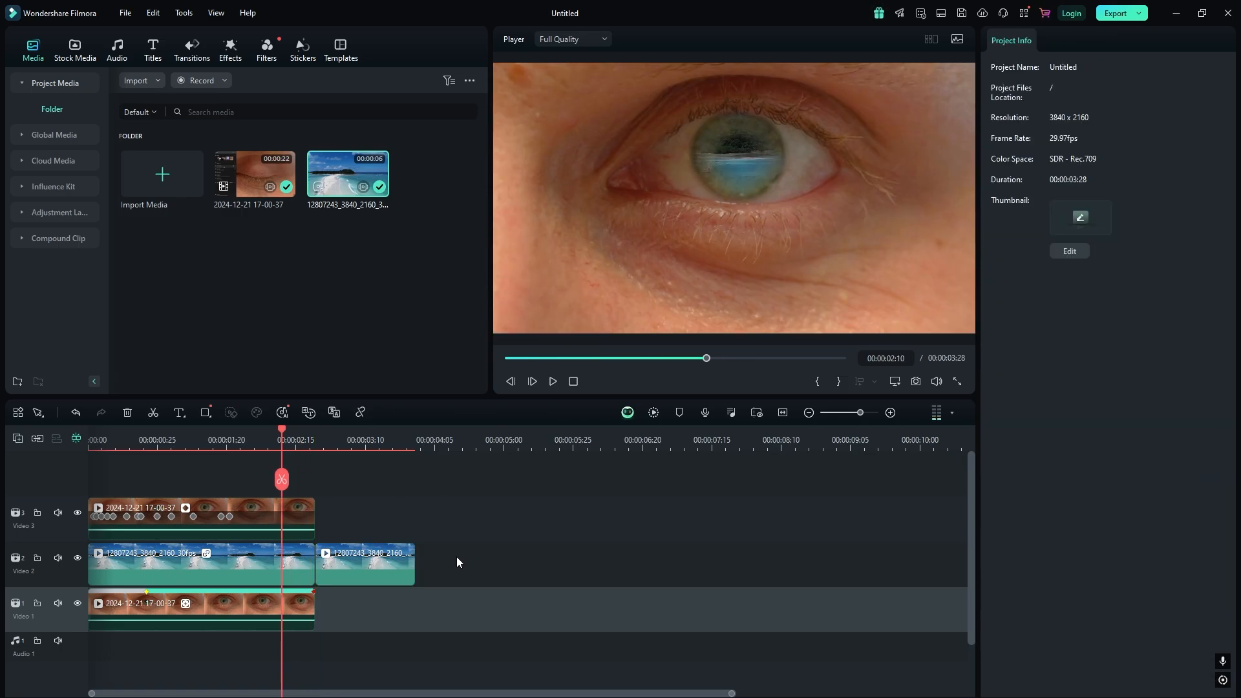
{"action": "key", "text": "Left"}
{"action": "key", "text": "Left"}
{"action": "key", "text": "Left"}
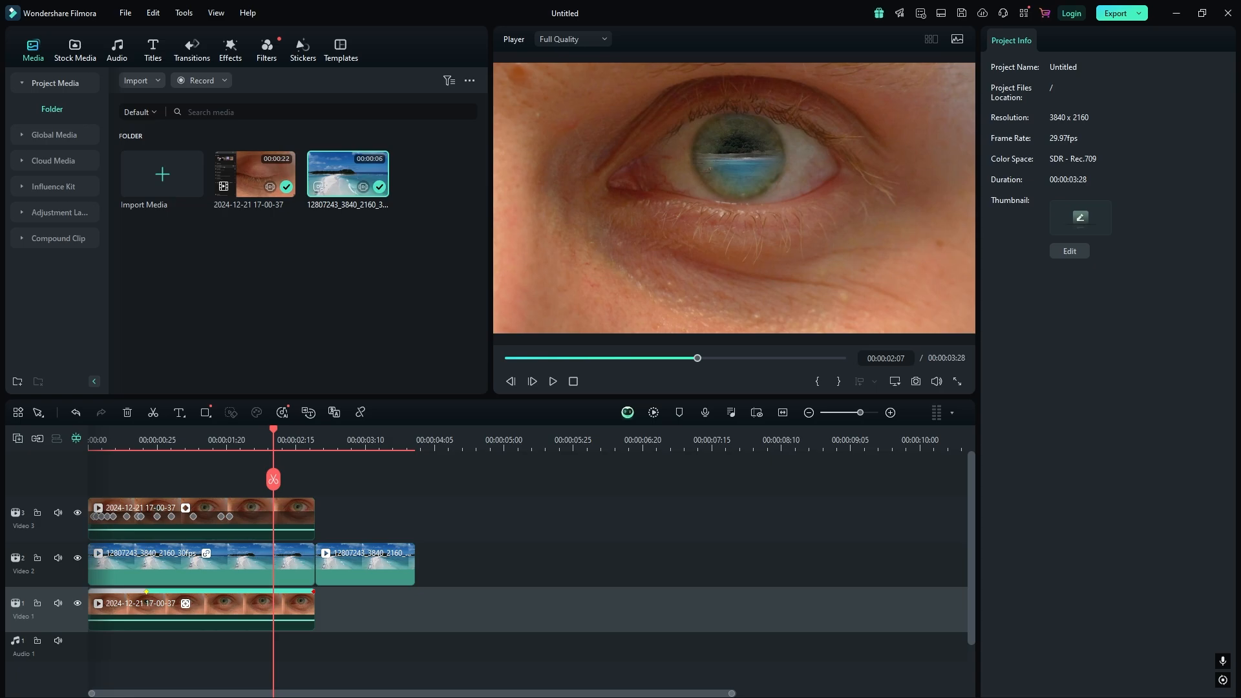
{"action": "key", "text": "ctrl+b"}
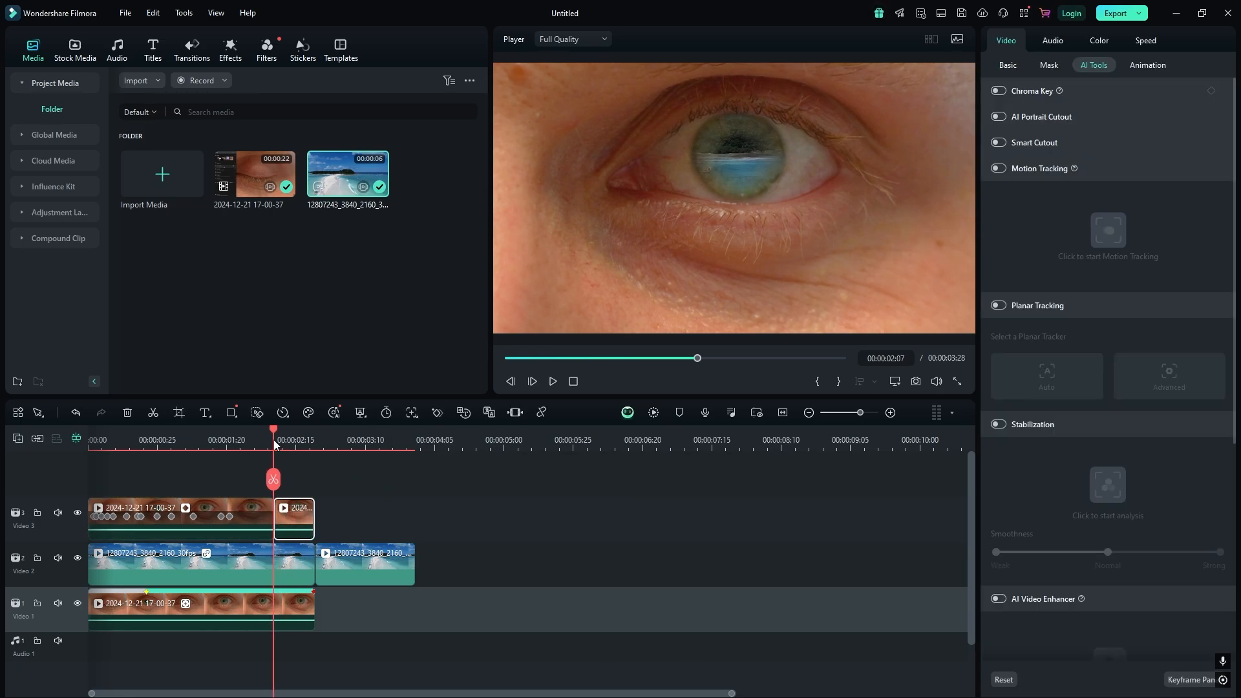
- Add Scale and Position keyframes to the short split-off eye clip at 00:00:02:07
{"action": "left_click", "coordinate": [1008, 65]}
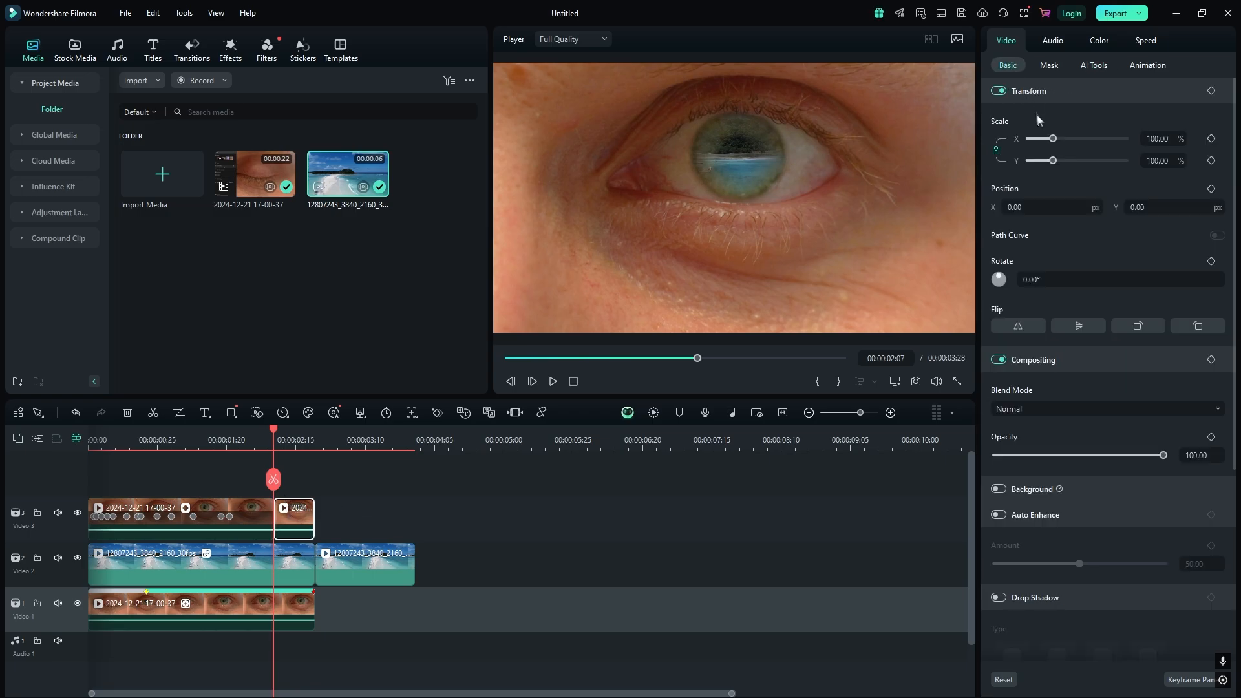
{"action": "left_click", "coordinate": [1211, 138]}
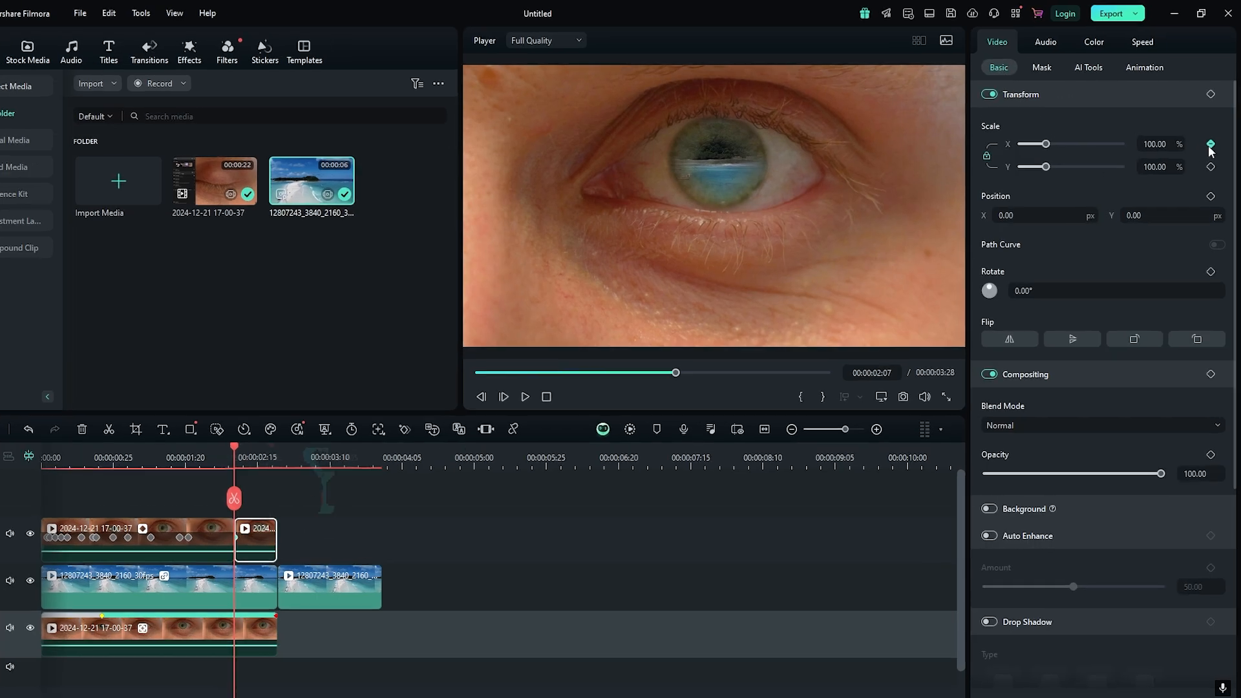
{"action": "left_click", "coordinate": [1211, 188]}
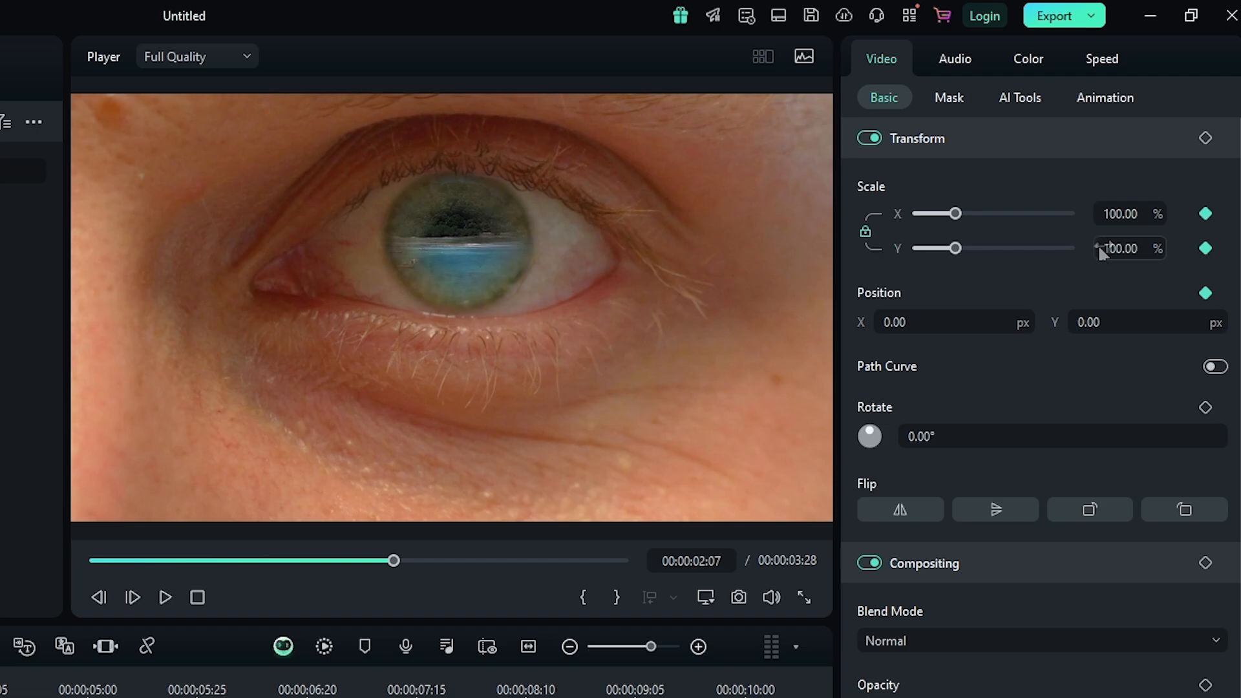
- Try a 1500% scale on the short eye clip at 00:00:02:07 and shift its position until the iris fills the frame
{"action": "left_click", "coordinate": [1119, 217]}
{"action": "type", "text": "1"}
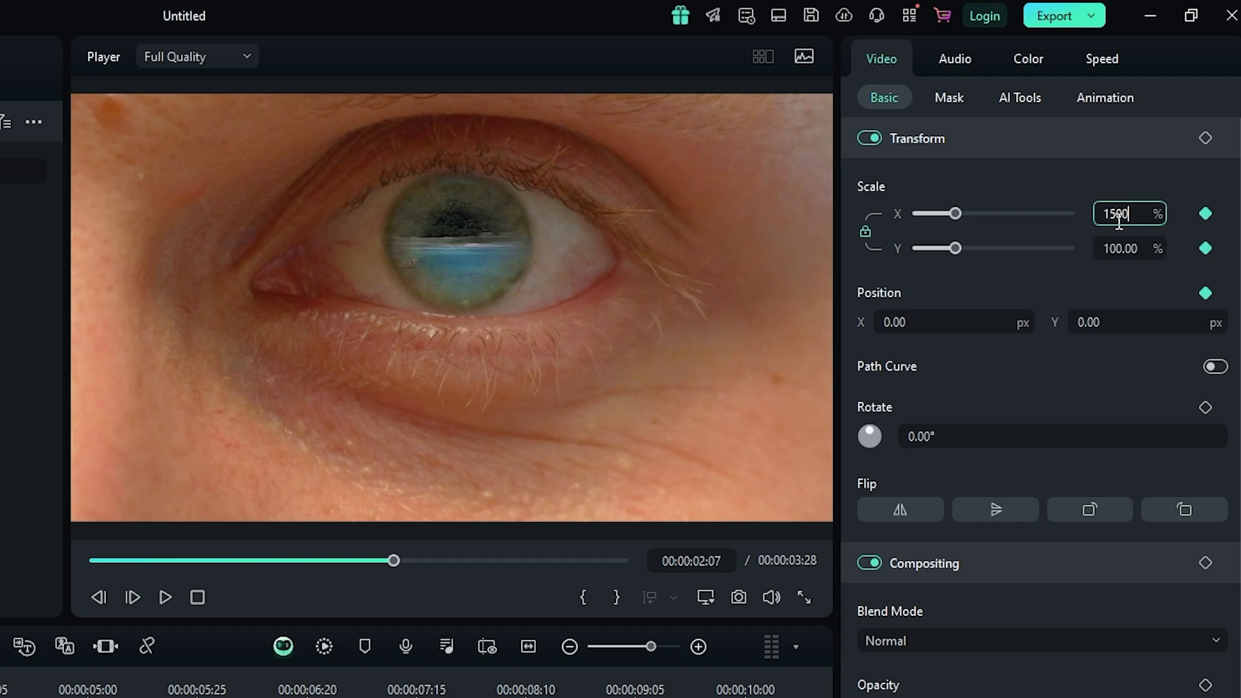
{"action": "key", "text": "Return"}
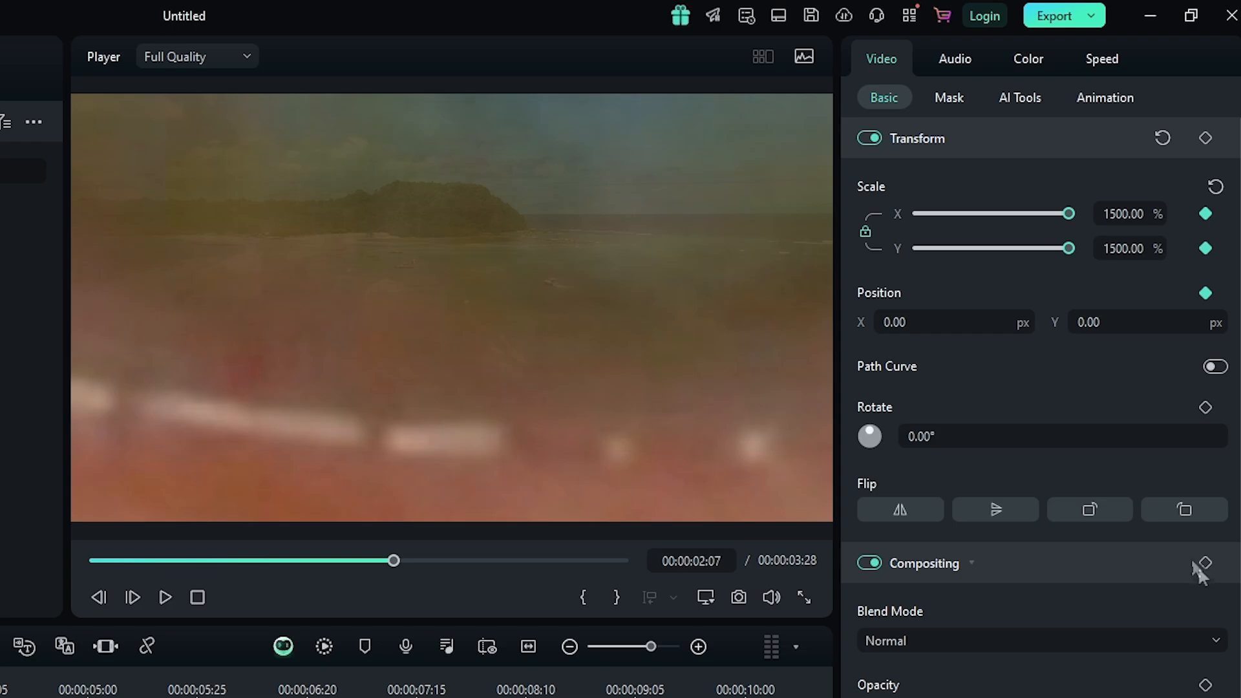
{"action": "left_click", "coordinate": [894, 323]}
{"action": "type", "text": "125"}
{"action": "left_click", "coordinate": [1124, 323]}
{"action": "type", "text": "-2588"}
{"action": "key", "text": "Return"}
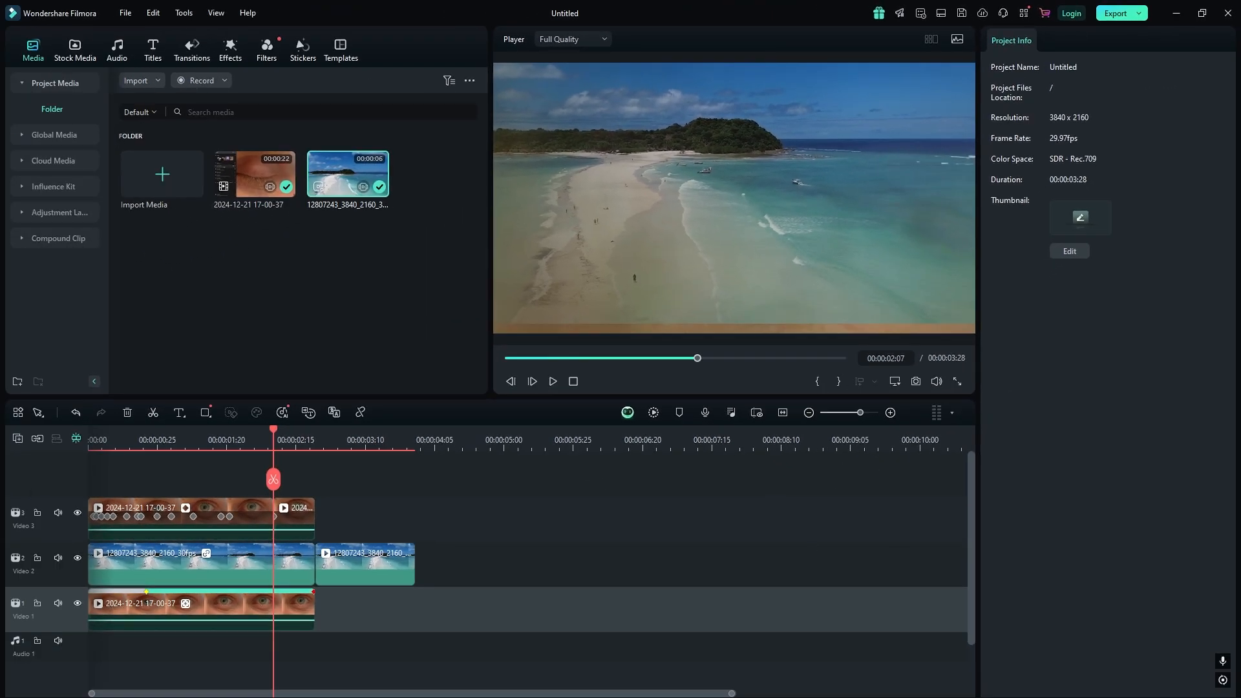
- Keyframe the short eye clip at 00:00:02:21 with 1500% scale and a Y position of -4104 so the iris fills the frame
{"action": "left_click", "coordinate": [289, 521]}
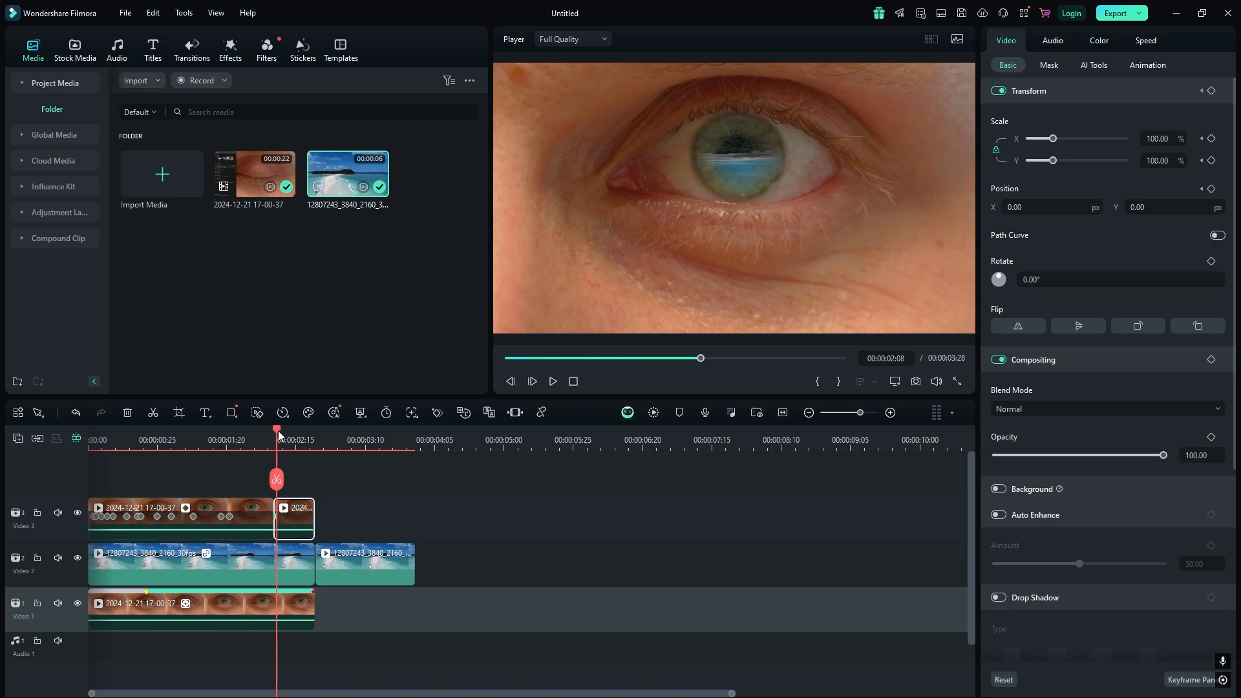
{"action": "key", "text": "Return"}
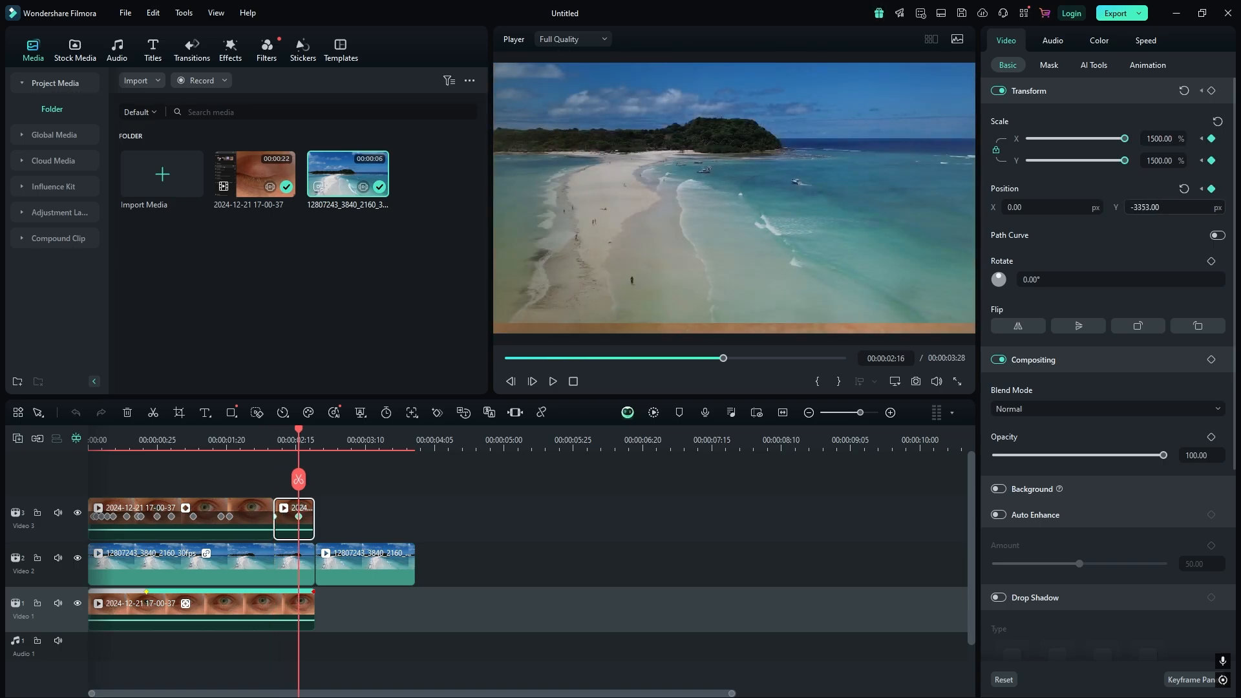
{"action": "left_click", "coordinate": [281, 435]}
{"action": "left_click_drag", "start_coordinate": [281, 433], "coordinate": [313, 434]}
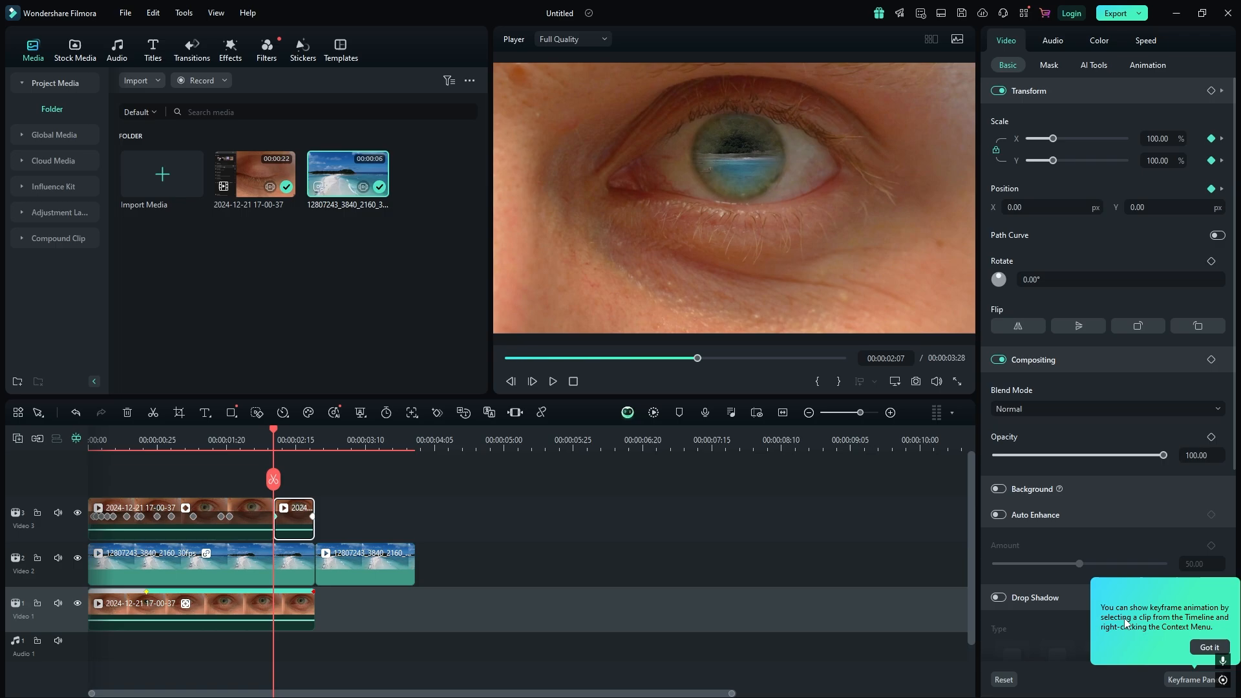
- Show the keyframe animation of the short eye clip on the timeline and display its Scale X curve
{"action": "left_click", "coordinate": [1209, 647]}
{"action": "right_click", "coordinate": [292, 507]}
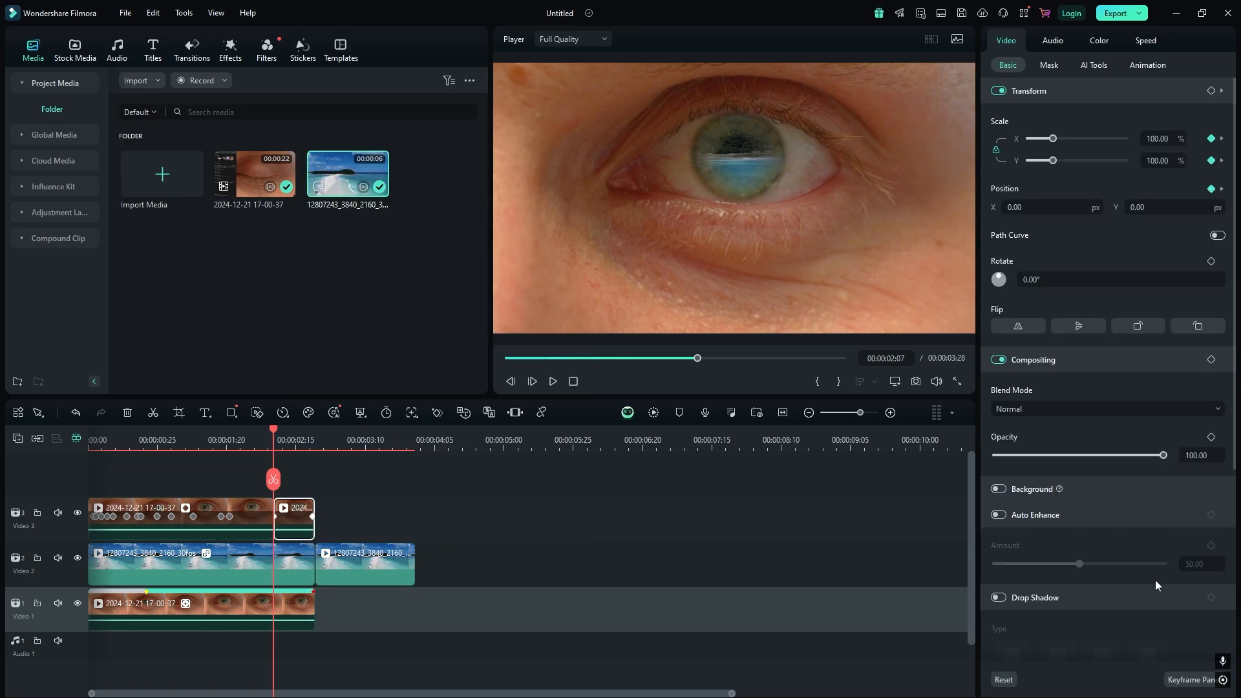
{"action": "left_click", "coordinate": [1196, 682]}
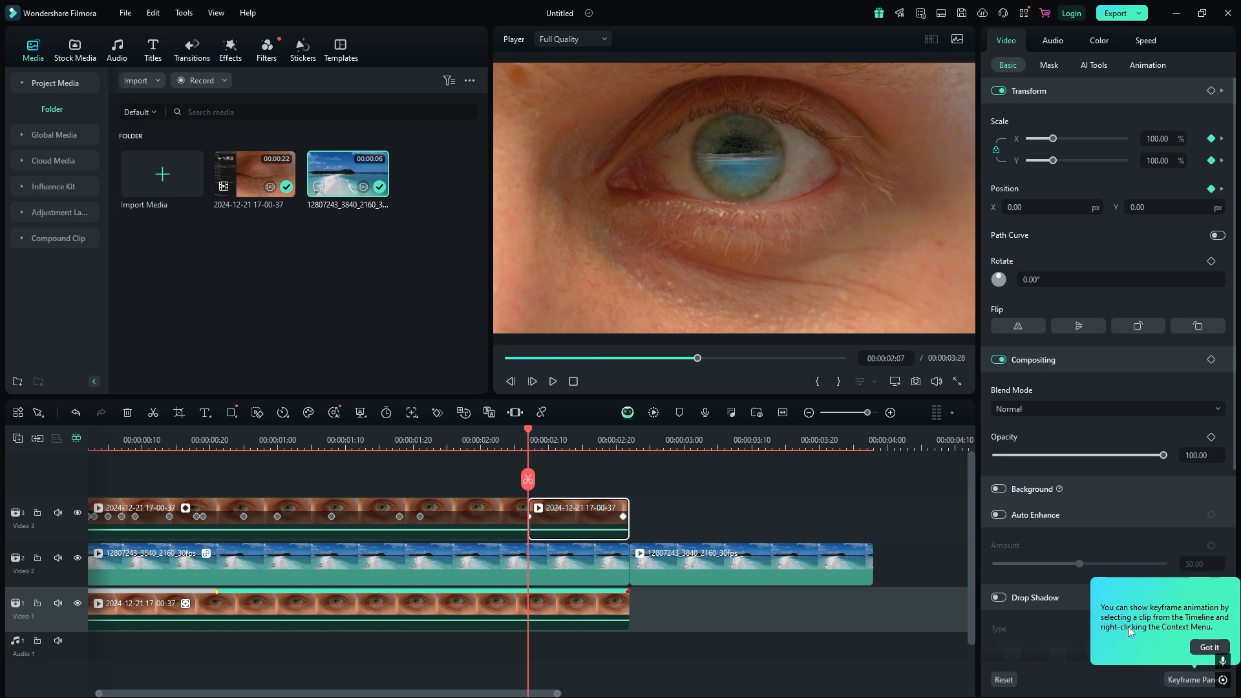
{"action": "right_click", "coordinate": [581, 514]}
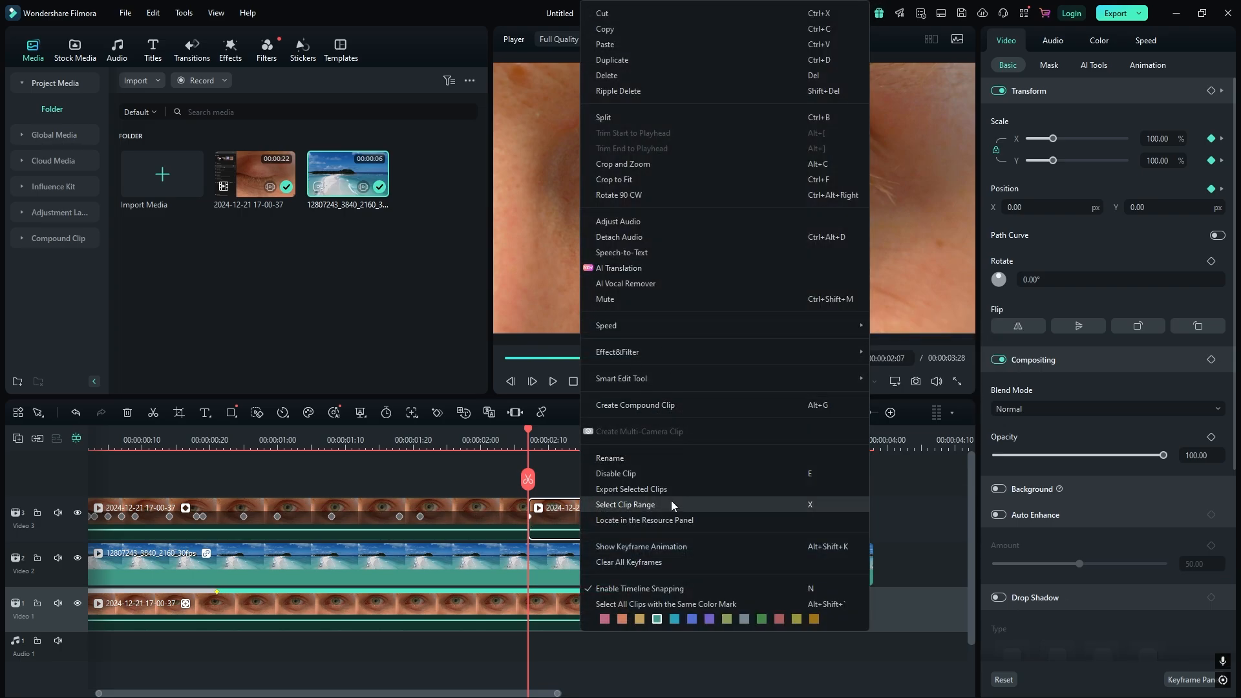
{"action": "left_click", "coordinate": [659, 546]}
{"action": "scroll", "coordinate": [562, 591], "scroll_direction": "up", "scroll_amount": 4}
{"action": "left_click_drag", "start_coordinate": [562, 587], "coordinate": [845, 621]}
{"action": "key", "text": "ctrl+z"}
{"action": "left_click", "coordinate": [853, 626]}
{"action": "scroll", "coordinate": [513, 574], "scroll_direction": "down", "scroll_amount": 2}
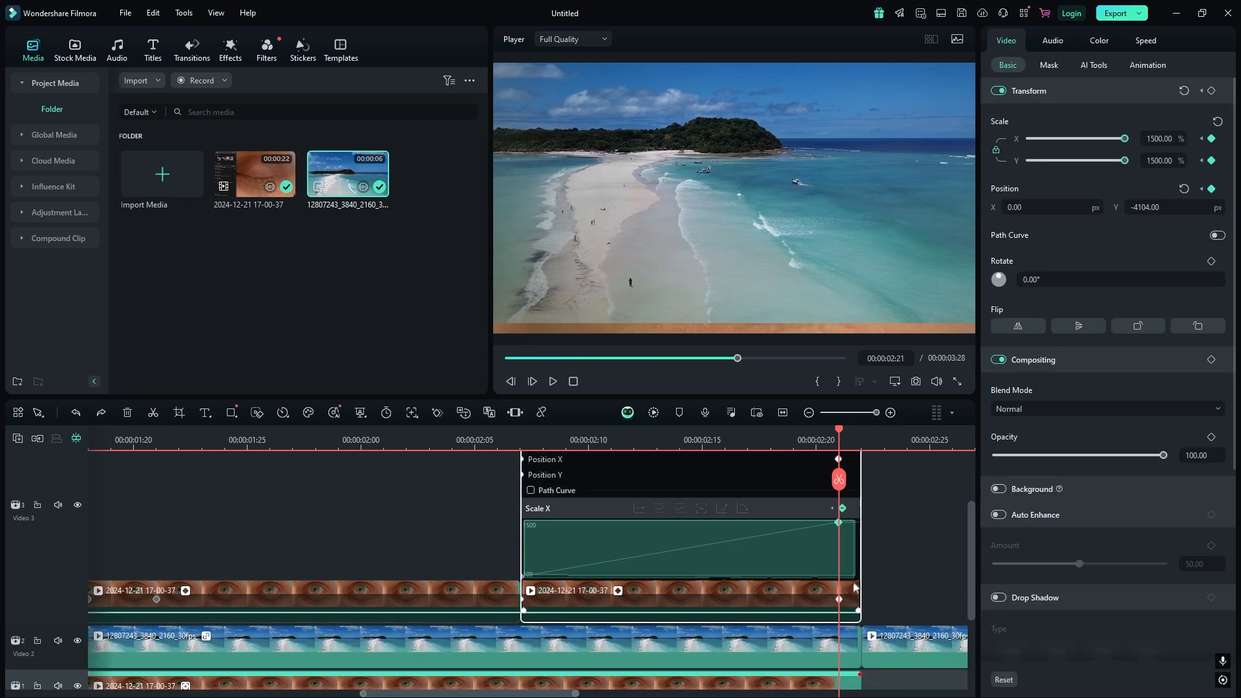
- Lower the Scale X start keyframe to 50% and turn the linear ramp towards the end keyframe into a smooth curve
{"action": "left_click", "coordinate": [523, 576]}
{"action": "left_click_drag", "start_coordinate": [523, 576], "coordinate": [839, 577]}
{"action": "left_click", "coordinate": [838, 522]}
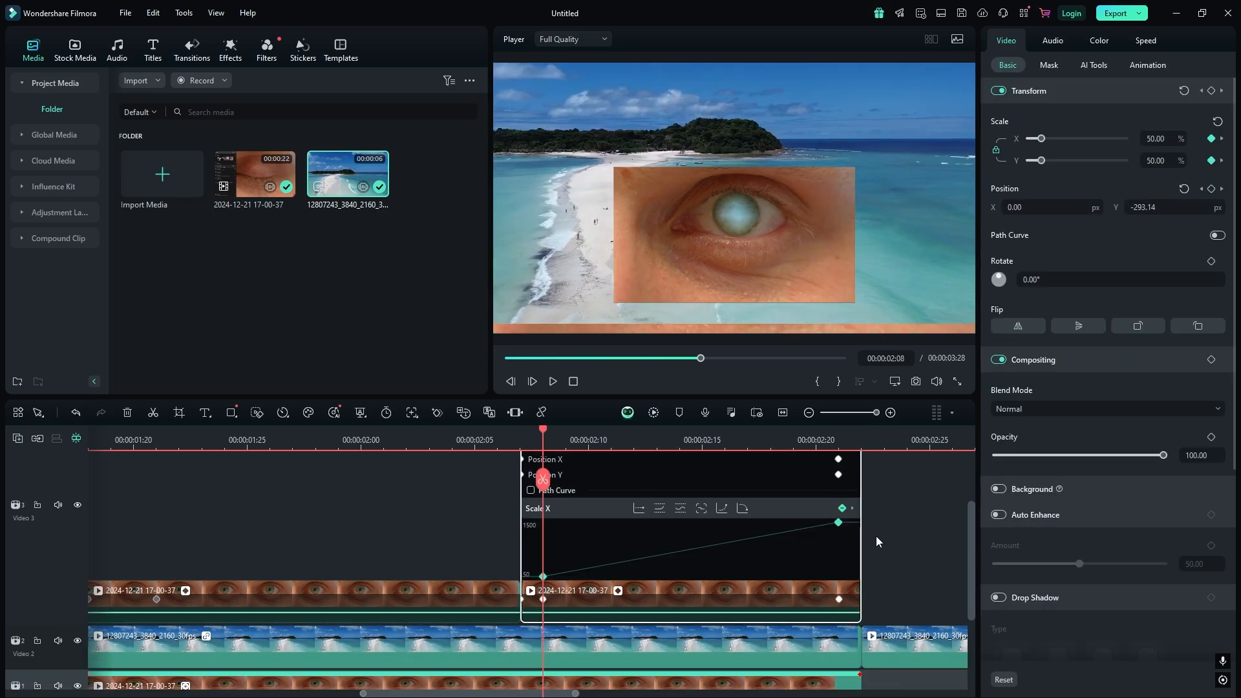
{"action": "right_click", "coordinate": [838, 522]}
{"action": "left_click", "coordinate": [860, 620]}
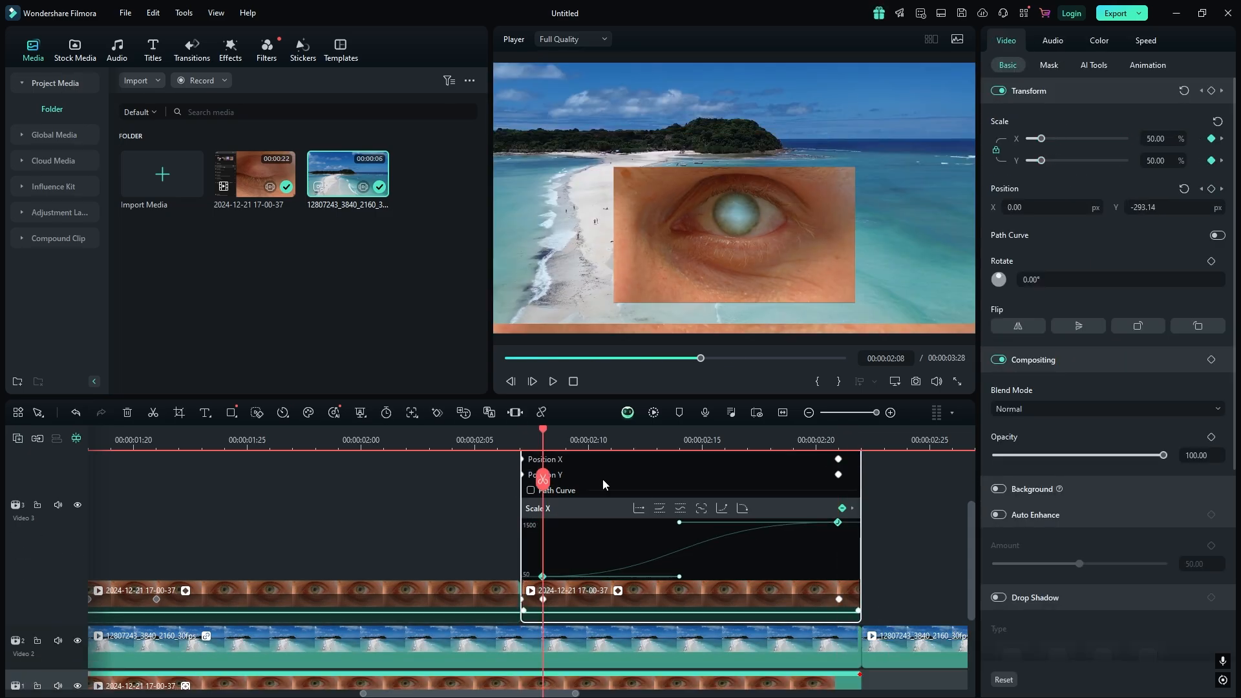
- Move the Scale X start keyframe to 00:00:02:07 and raise its curve handle so the zoom starts faster
{"action": "left_click_drag", "start_coordinate": [543, 429], "coordinate": [500, 487]}
{"action": "left_click_drag", "start_coordinate": [542, 576], "coordinate": [522, 577]}
{"action": "left_click_drag", "start_coordinate": [816, 522], "coordinate": [872, 524]}
{"action": "left_click_drag", "start_coordinate": [816, 432], "coordinate": [530, 579]}
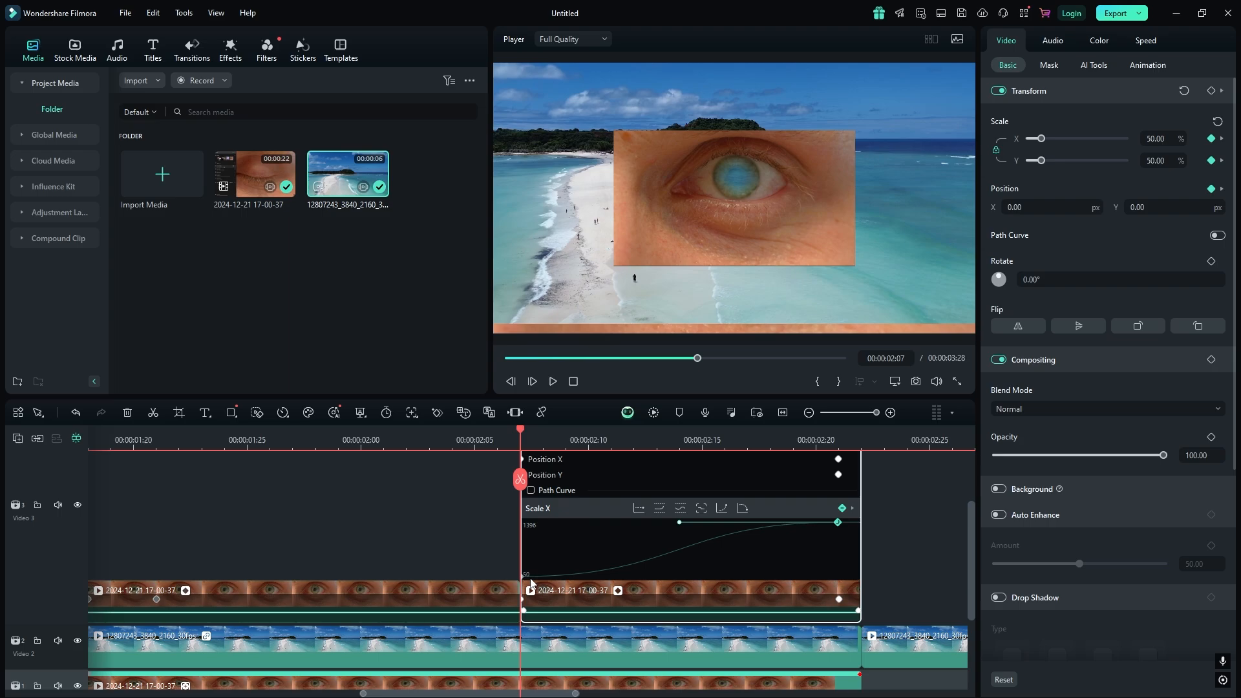
{"action": "left_click", "coordinate": [522, 576]}
{"action": "left_click_drag", "start_coordinate": [680, 577], "coordinate": [679, 534]}
- Preview the zoom through the iris into the beach scene
{"action": "left_click_drag", "start_coordinate": [520, 431], "coordinate": [907, 433]}
{"action": "scroll", "coordinate": [546, 451], "scroll_direction": "down", "scroll_amount": 3}
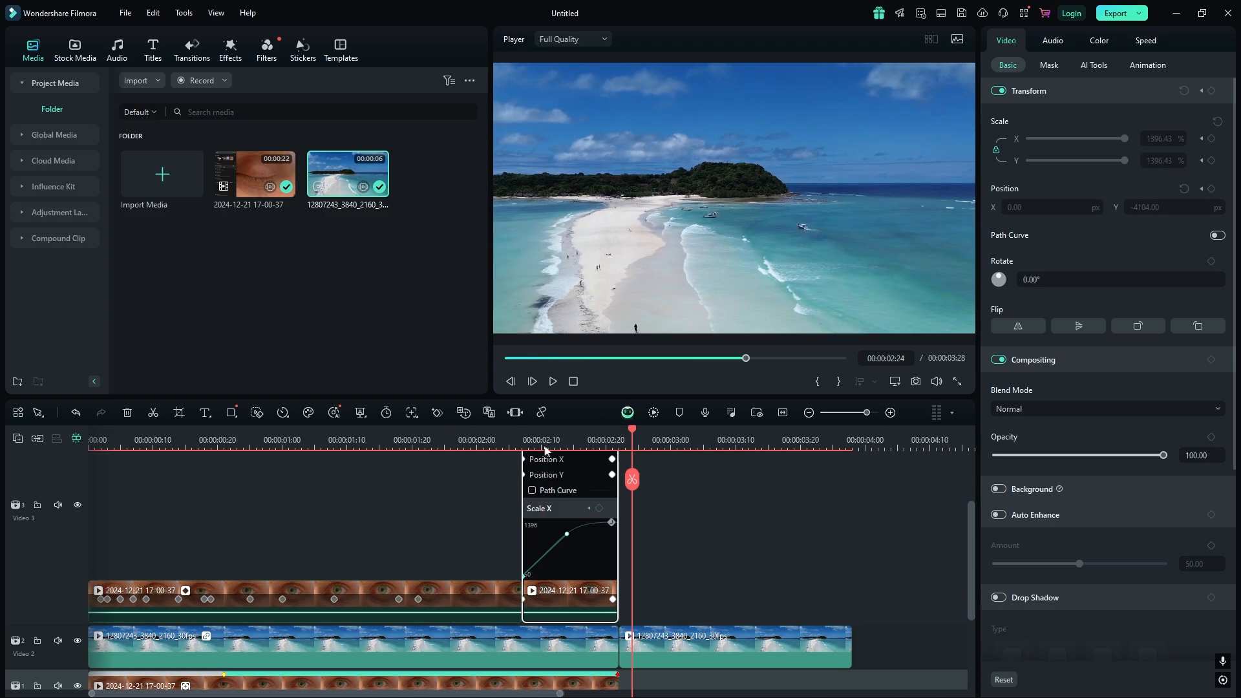
{"action": "scroll", "coordinate": [546, 451], "scroll_direction": "down", "scroll_amount": 1}
{"action": "left_click", "coordinate": [326, 437]}
{"action": "left_click", "coordinate": [551, 382]}
{"action": "left_click", "coordinate": [551, 383]}
- Hide the Scale X curve of the short eye clip on Video 3
{"action": "scroll", "coordinate": [546, 448], "scroll_direction": "up", "scroll_amount": 6}
{"action": "scroll", "coordinate": [1106, 388], "scroll_direction": "down", "scroll_amount": 4}
{"action": "left_click", "coordinate": [423, 548]}
{"action": "scroll", "coordinate": [487, 500], "scroll_direction": "up", "scroll_amount": 3}
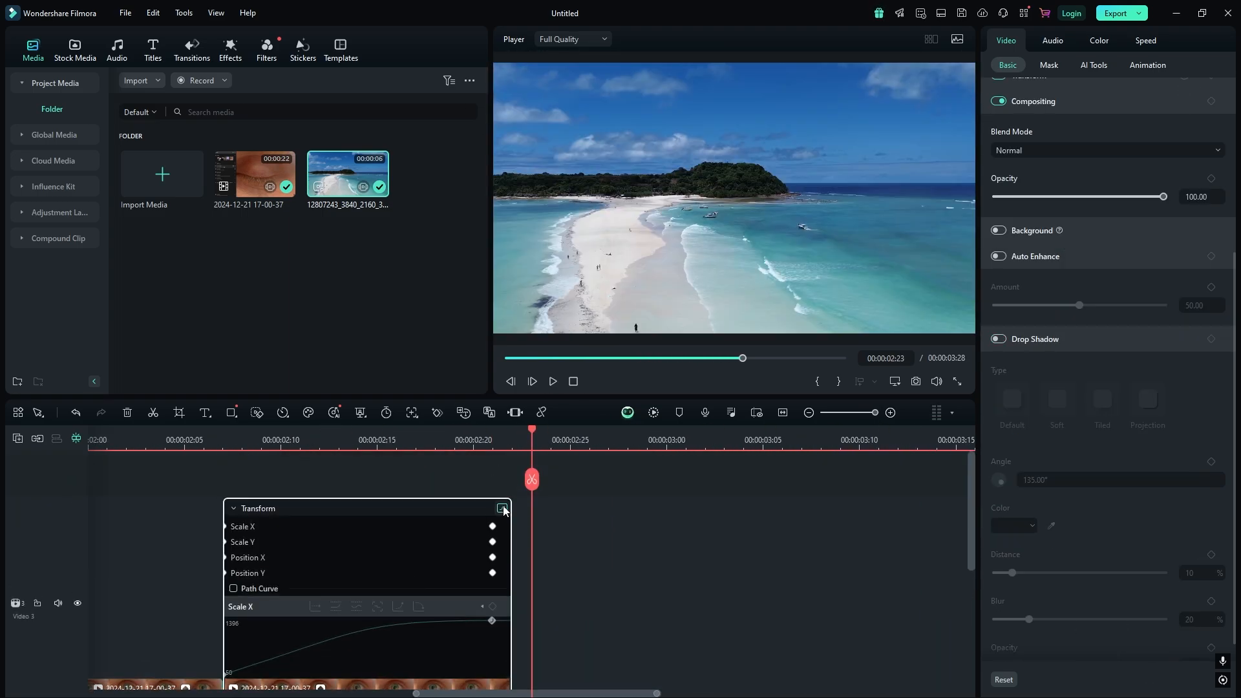
{"action": "left_click", "coordinate": [503, 509]}
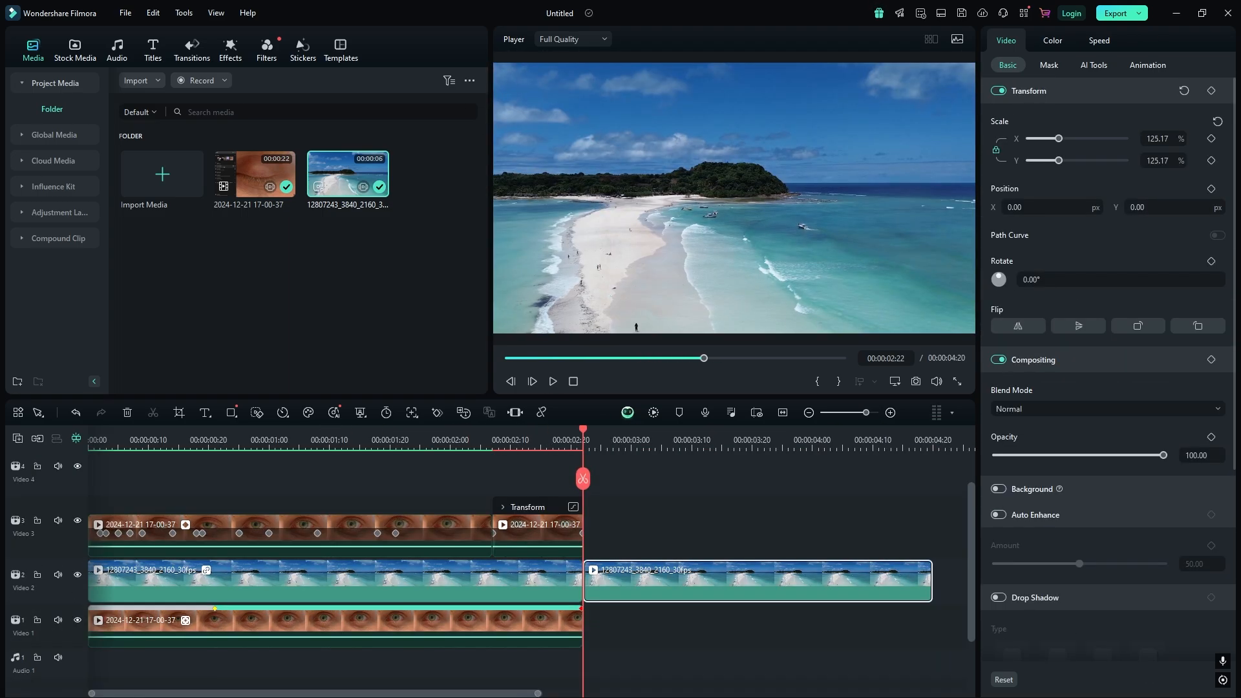
- Extend the start of the second beach clip back to 00:00:02:16 so it overlaps the end of the eye zoom
{"action": "left_click", "coordinate": [792, 513]}
{"action": "mouse_move", "coordinate": [789, 444]}
{"action": "left_mouse_down"}
{"action": "mouse_move", "coordinate": [732, 443]}
{"action": "mouse_move", "coordinate": [775, 455]}
{"action": "left_mouse_up"}
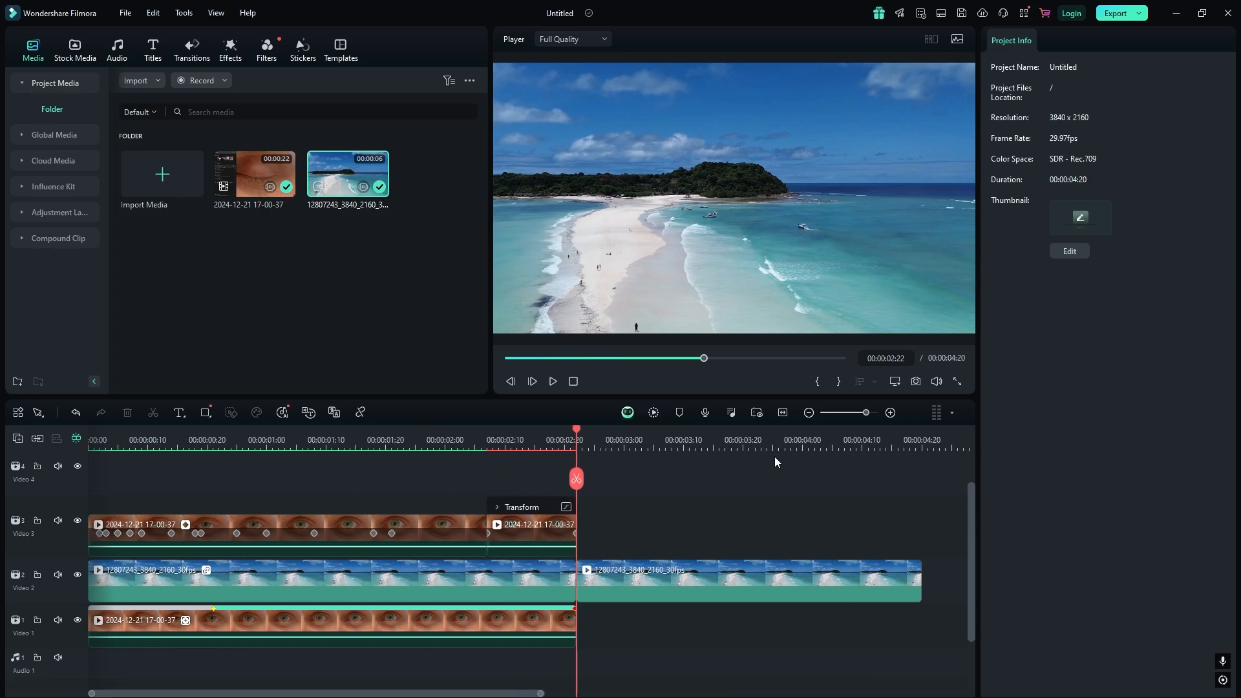
{"action": "left_click", "coordinate": [556, 581]}
{"action": "left_click_drag", "start_coordinate": [573, 577], "coordinate": [542, 582]}
{"action": "left_click_drag", "start_coordinate": [574, 440], "coordinate": [540, 453]}
- Search the transitions for "desolve" and add the Dissolve transition to the start of the second beach clip
{"action": "left_click", "coordinate": [190, 50]}
{"action": "left_click", "coordinate": [258, 80]}
{"action": "type", "text": "desolve"}
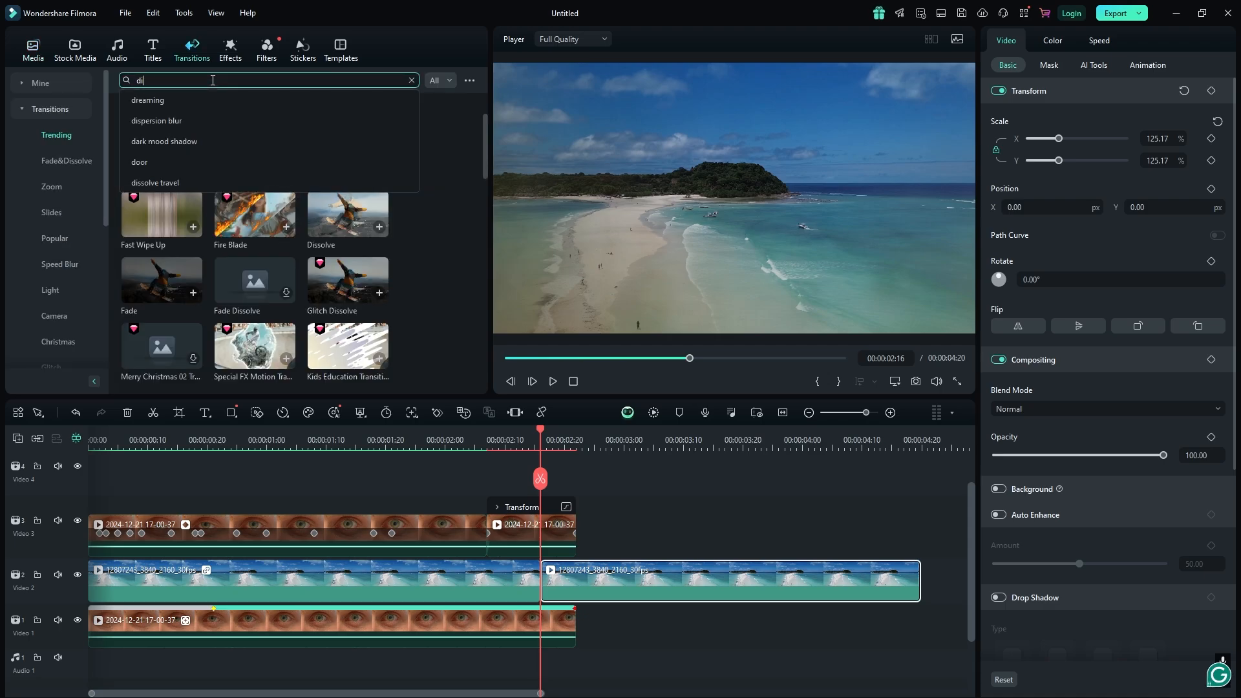
{"action": "key", "text": "Return"}
{"action": "left_click_drag", "start_coordinate": [255, 127], "coordinate": [614, 603]}
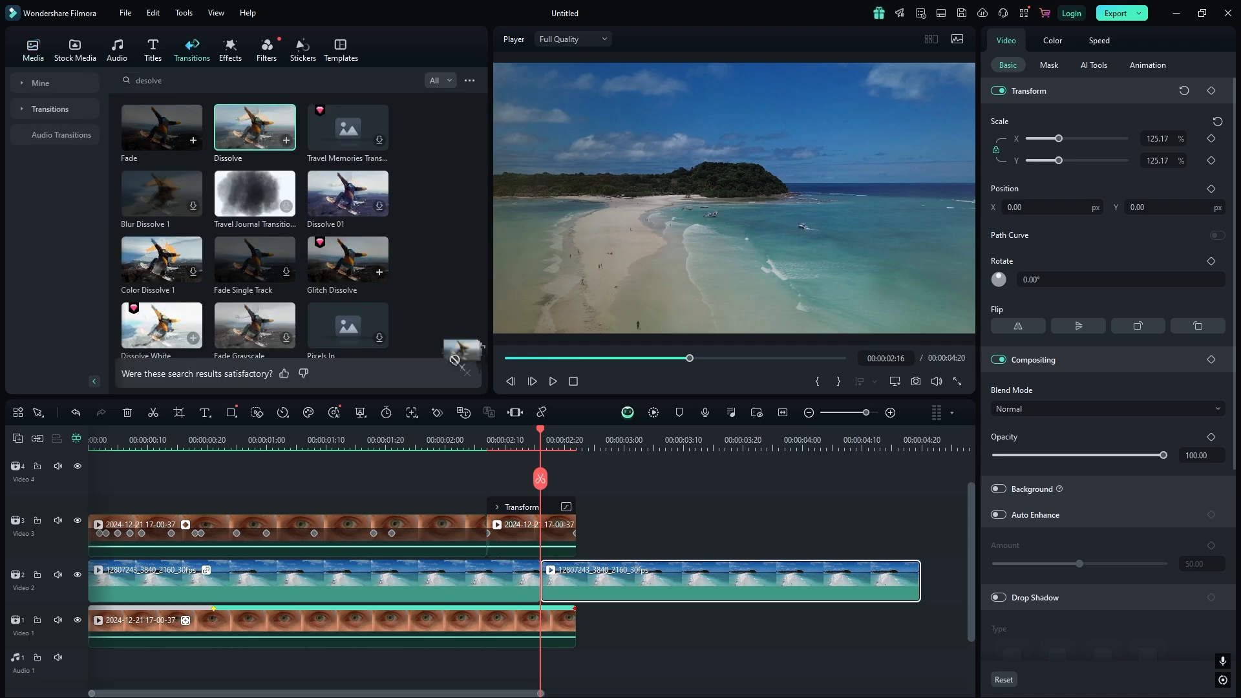
- Place the Dissolve transition over the cut between the two beach clips on Video 2 and set its duration to 00:00:00:15
{"action": "double_click", "coordinate": [396, 79]}
{"action": "key", "text": "BackSpace"}
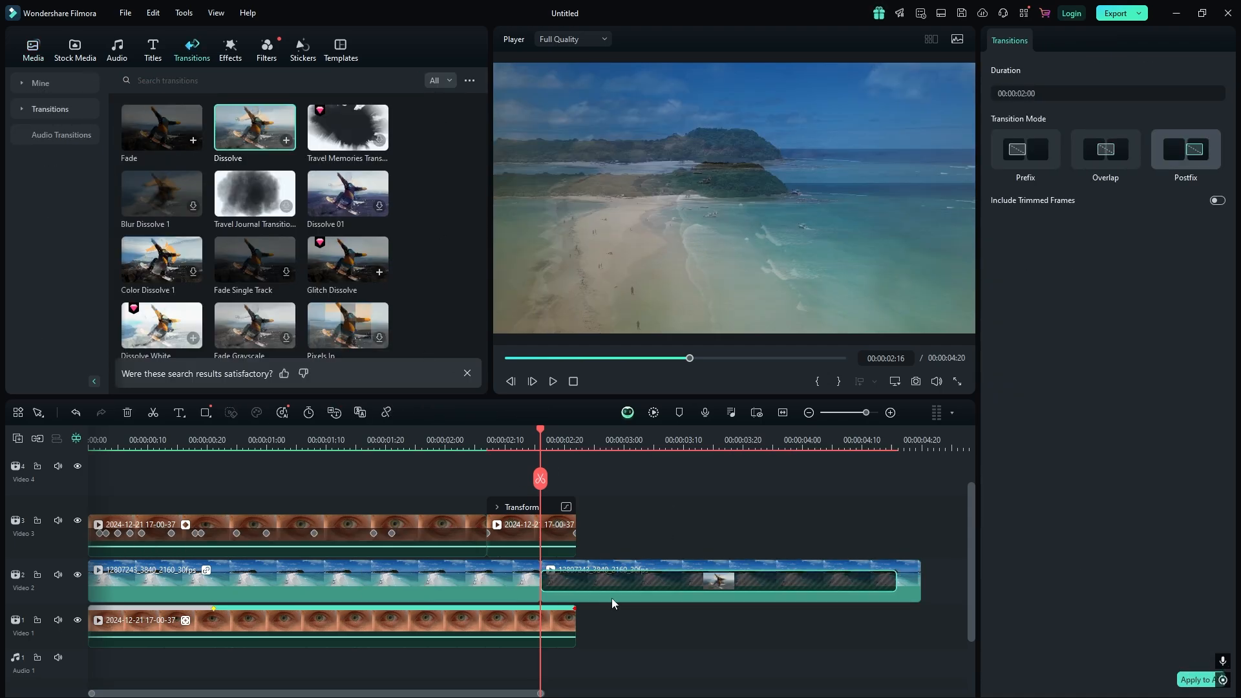
{"action": "key", "text": "Delete"}
{"action": "left_click_drag", "start_coordinate": [255, 128], "coordinate": [541, 581]}
{"action": "left_click_drag", "start_coordinate": [485, 440], "coordinate": [542, 445]}
{"action": "left_click", "coordinate": [644, 582]}
{"action": "left_click_drag", "start_coordinate": [639, 582], "coordinate": [557, 582]}
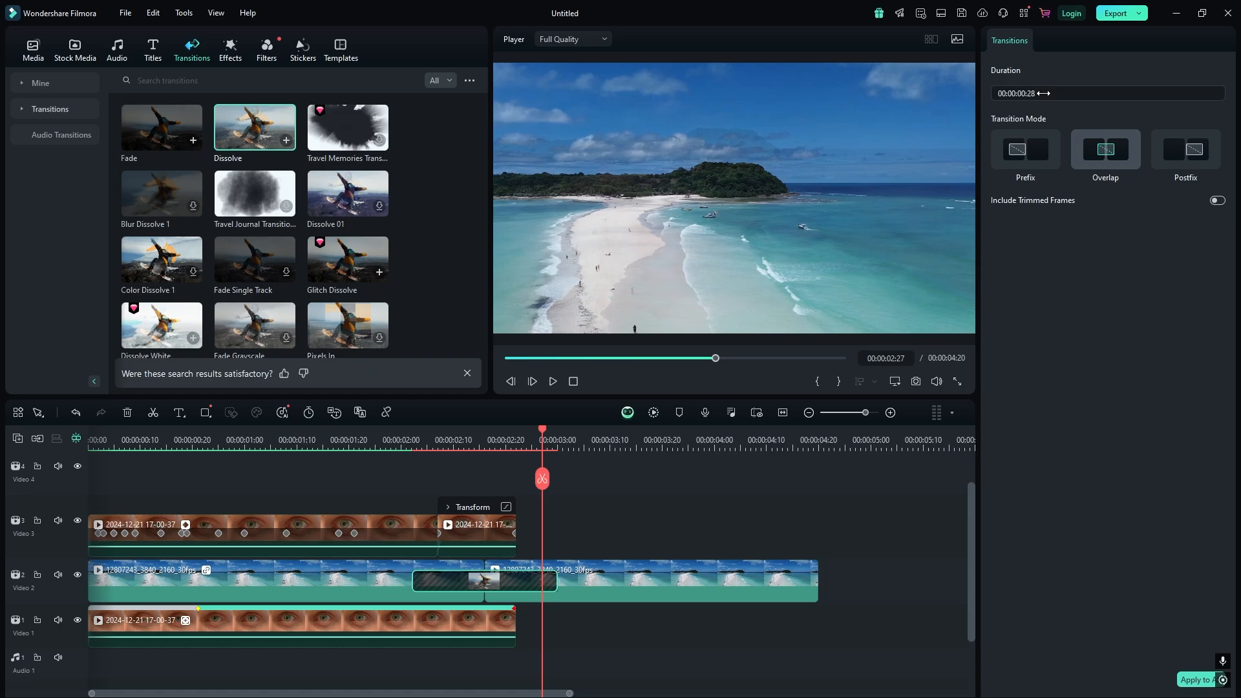
{"action": "left_click", "coordinate": [1043, 94]}
{"action": "type", "text": "15"}
{"action": "key", "text": "Return"}
- Render the timeline preview and play the iris zoom dissolving into the beach scene
{"action": "left_click", "coordinate": [422, 445]}
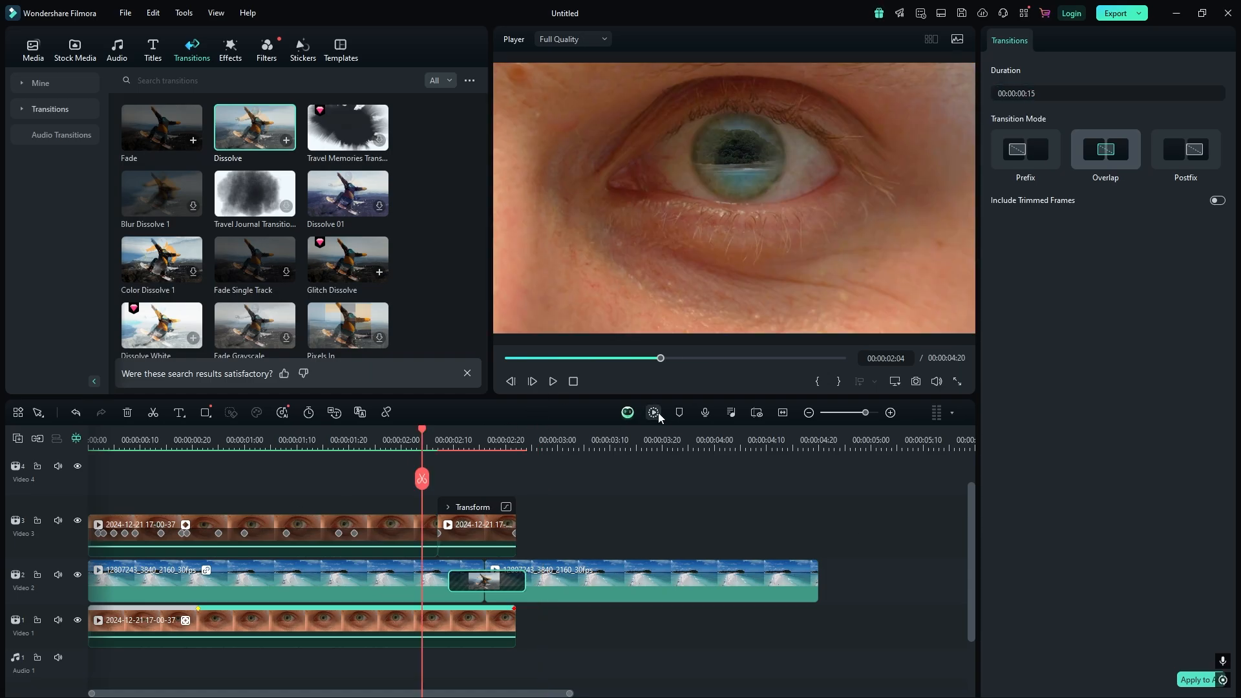
{"action": "left_click", "coordinate": [655, 413]}
{"action": "left_click", "coordinate": [555, 381]}
{"action": "left_click_drag", "start_coordinate": [653, 434], "coordinate": [443, 465]}
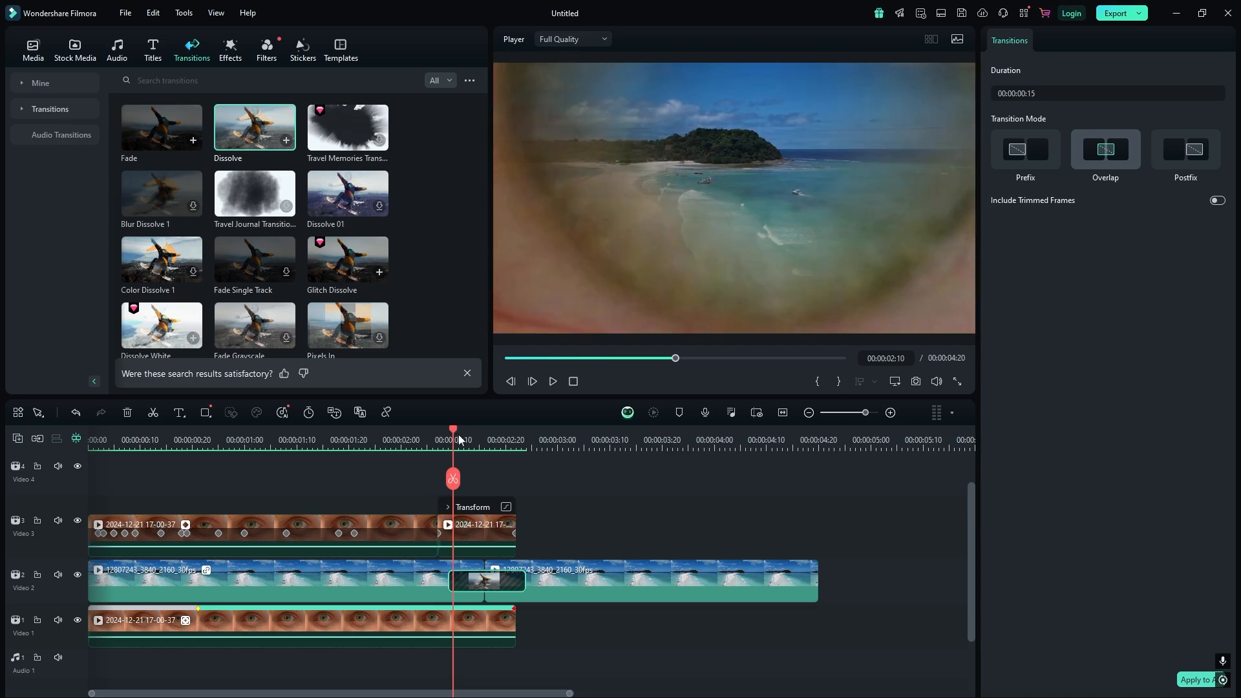
{"action": "left_click", "coordinate": [392, 571]}
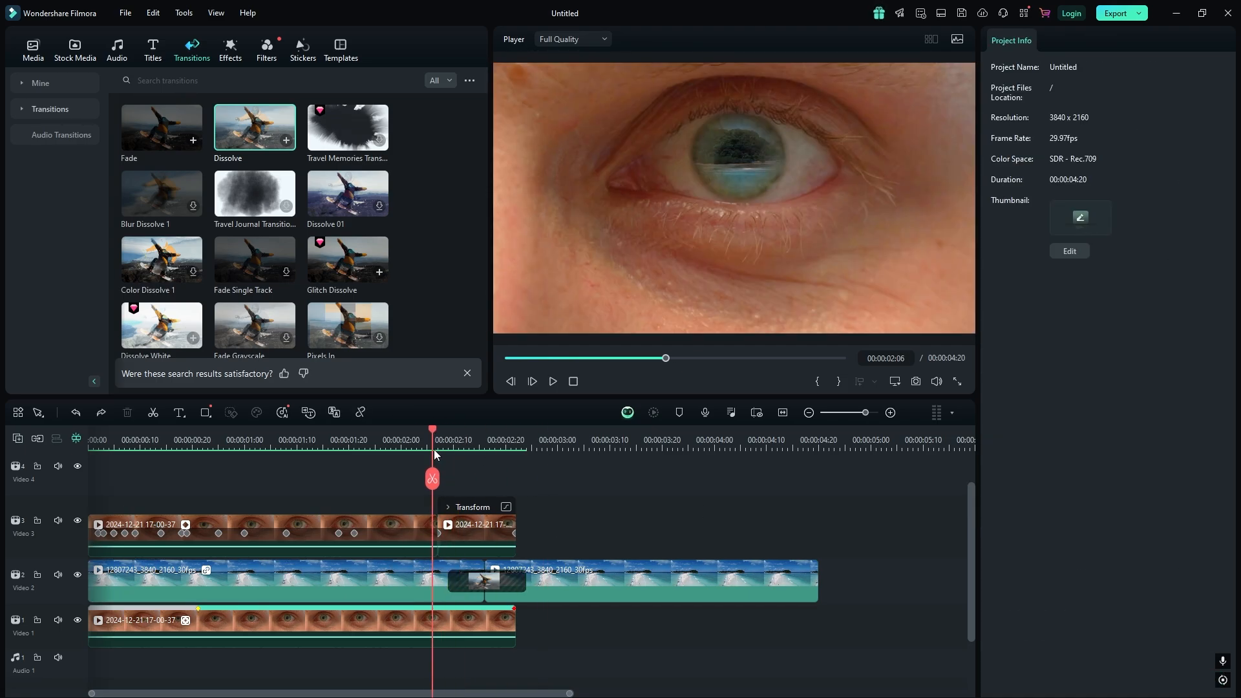
- Add an adjustment layer on Video 4 from 00:00:02:05 to the end of the eye clips
{"action": "left_click_drag", "start_coordinate": [433, 450], "coordinate": [424, 453]}
{"action": "left_click", "coordinate": [33, 48]}
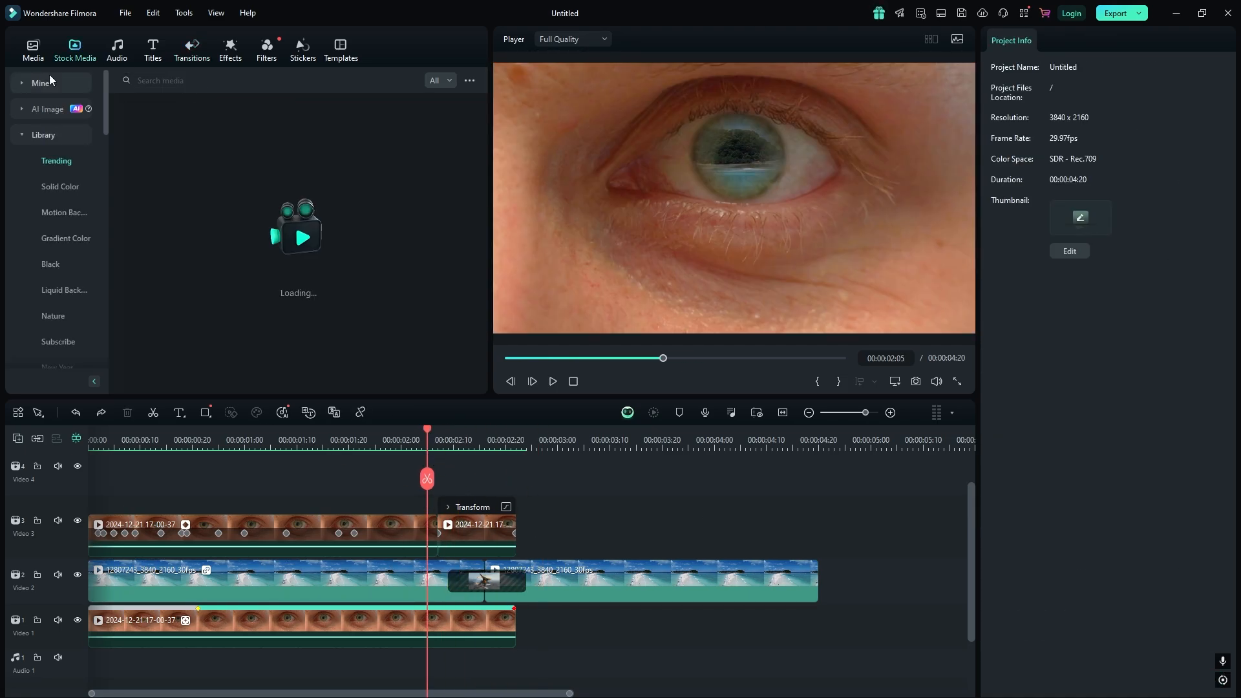
{"action": "left_click", "coordinate": [59, 213]}
{"action": "left_click_drag", "start_coordinate": [162, 146], "coordinate": [536, 484]}
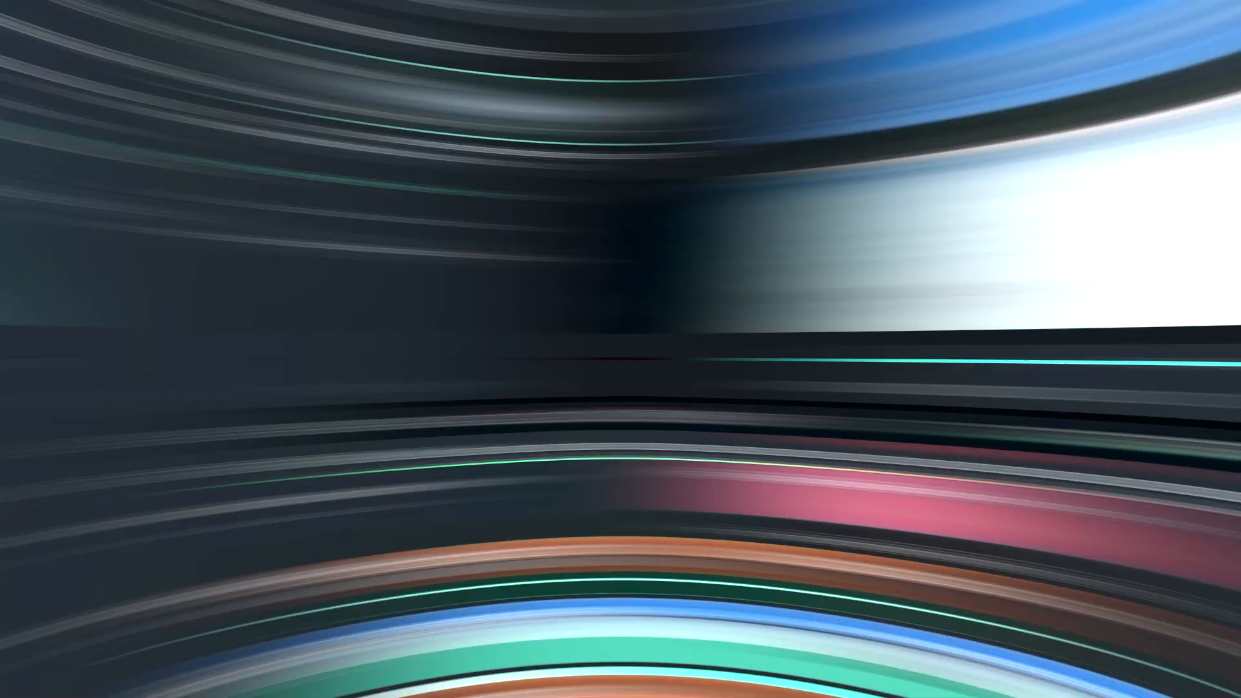
- Add the Boris FX effects BCC Plus Glow and BCC Prism to the adjustment layer
{"action": "scroll", "coordinate": [399, 313], "scroll_direction": "down", "scroll_amount": 5}
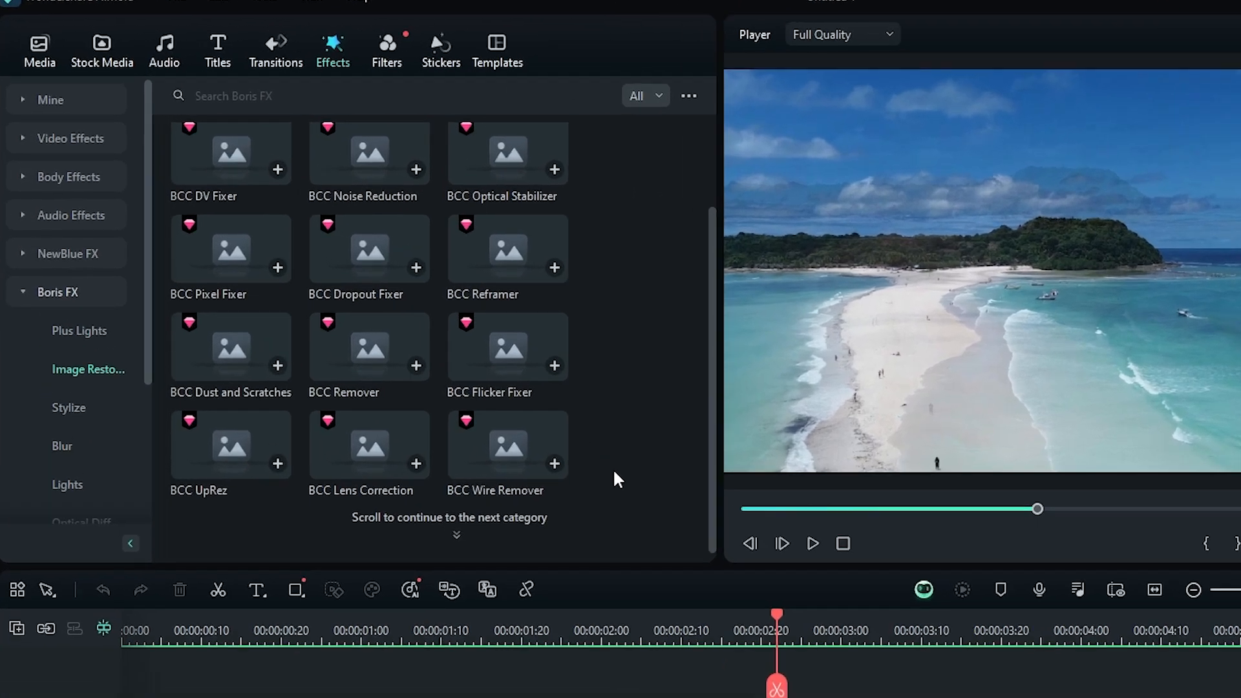
{"action": "scroll", "coordinate": [420, 333], "scroll_direction": "up", "scroll_amount": 5}
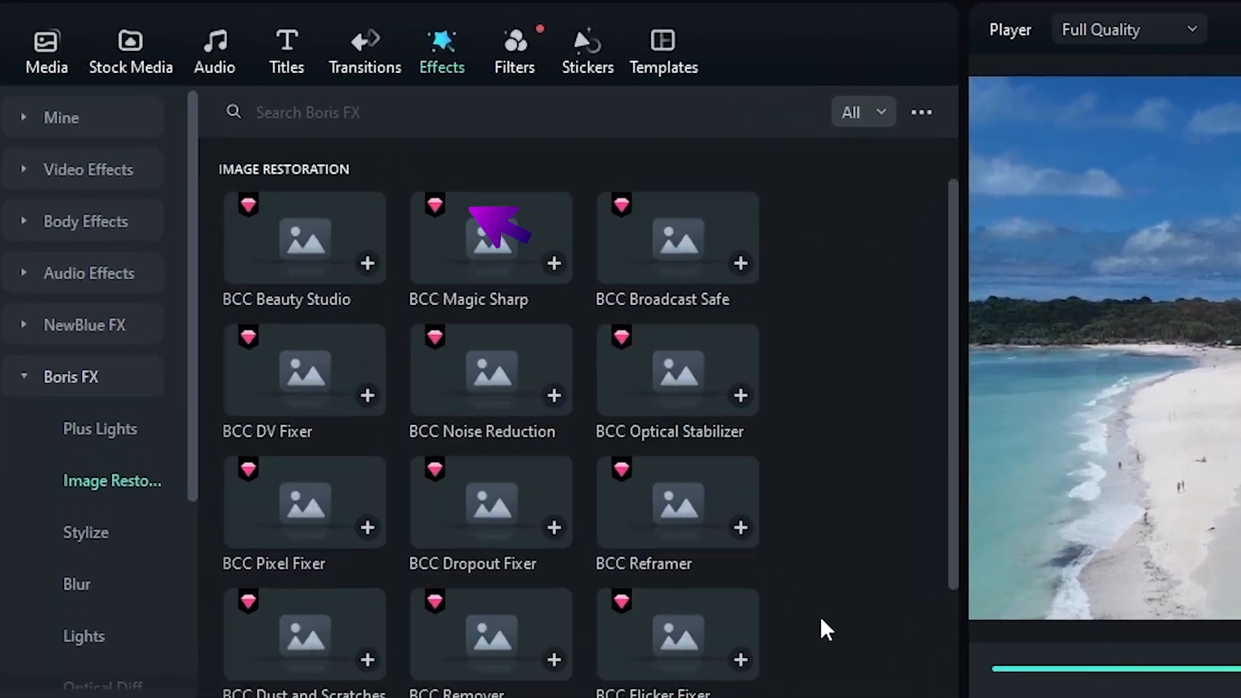
{"action": "scroll", "coordinate": [877, 657], "scroll_direction": "down", "scroll_amount": 3}
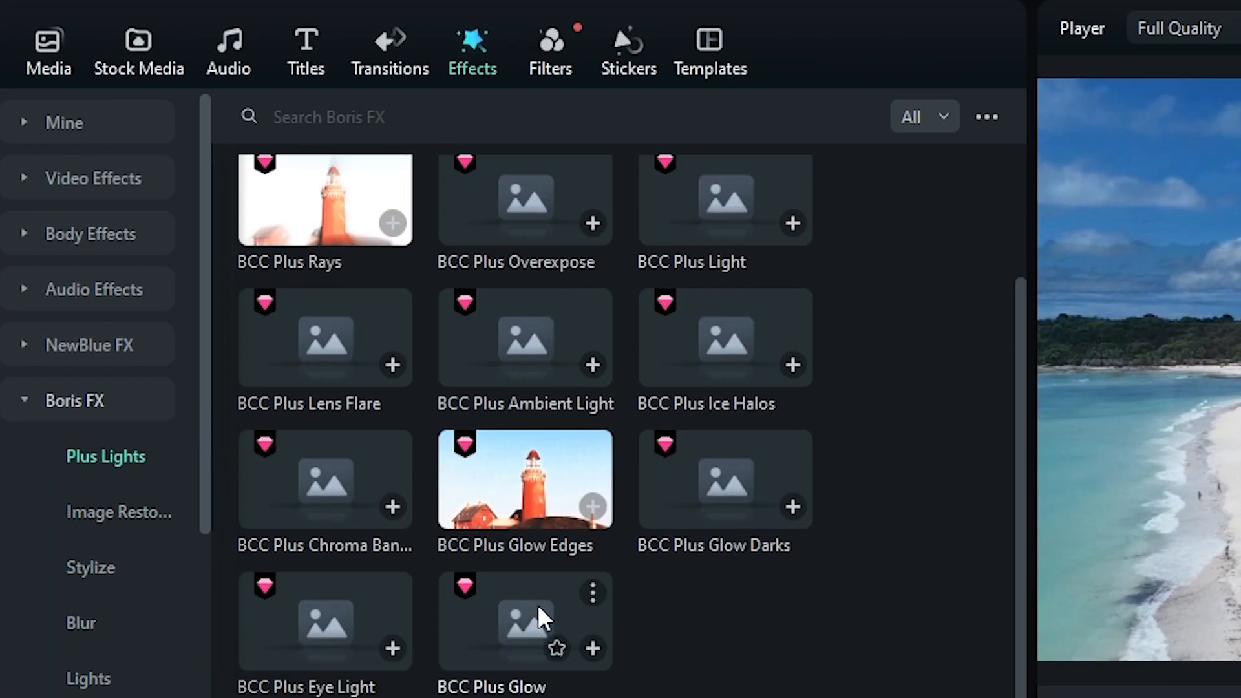
{"action": "left_click_drag", "start_coordinate": [558, 619], "coordinate": [485, 527]}
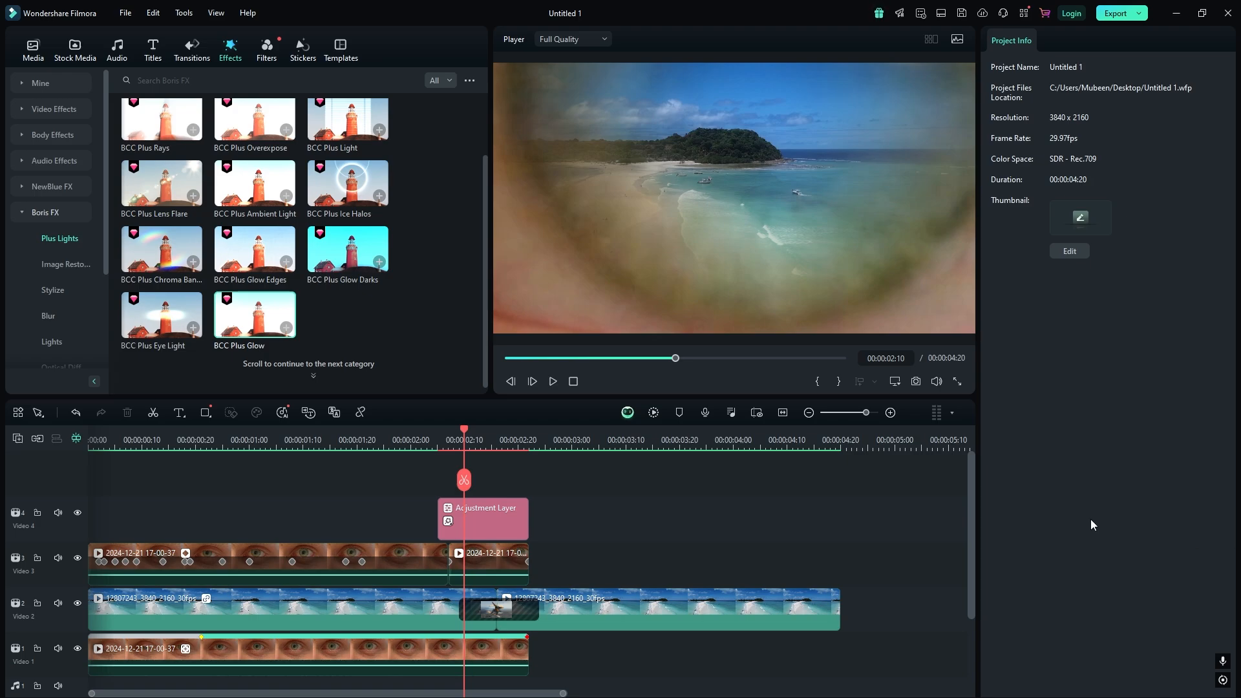
{"action": "left_click", "coordinate": [69, 296]}
{"action": "left_click_drag", "start_coordinate": [263, 214], "coordinate": [484, 528]}
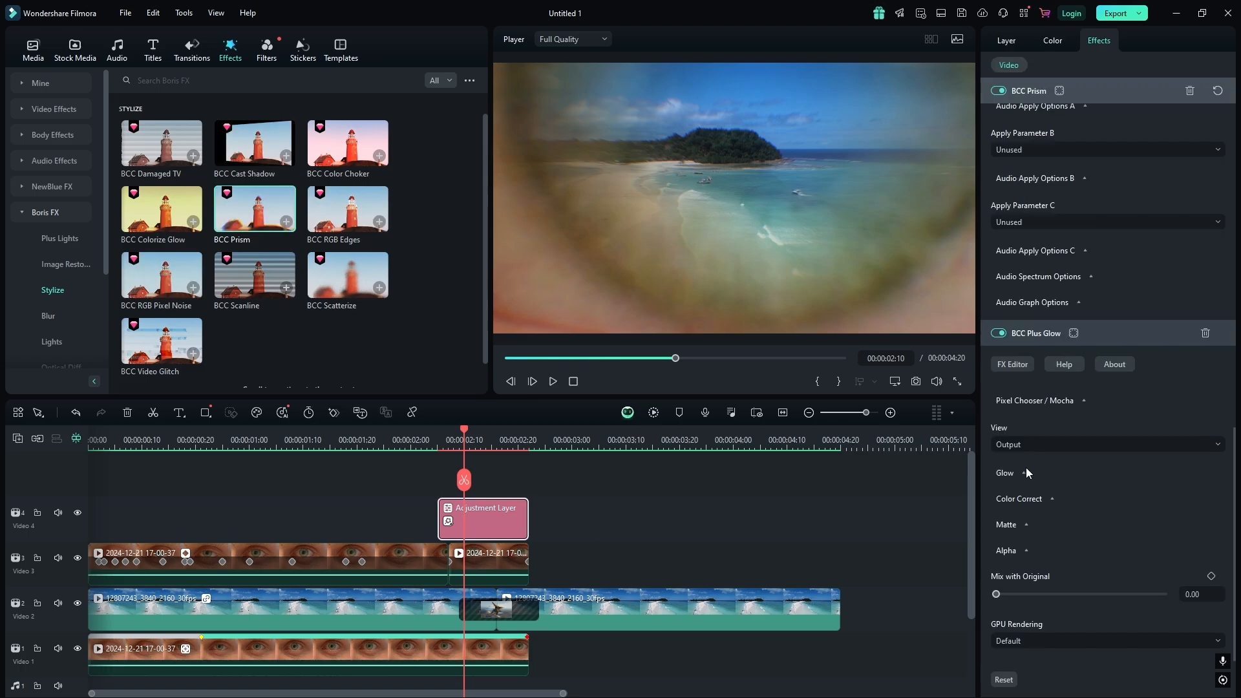
- Set the BCC Plus Glow Brightness to 250, Blur X and Blur Y to 100, and the Matte Position to about 86
{"action": "left_click", "coordinate": [1023, 473]}
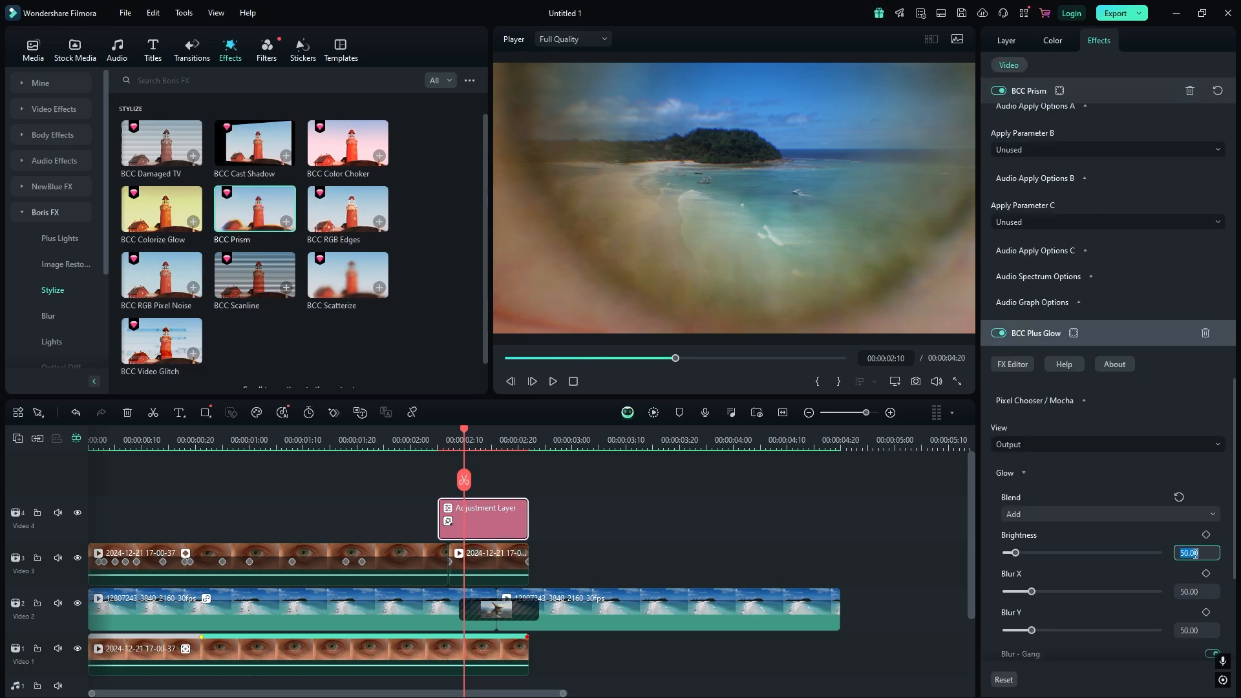
{"action": "key", "text": "Return"}
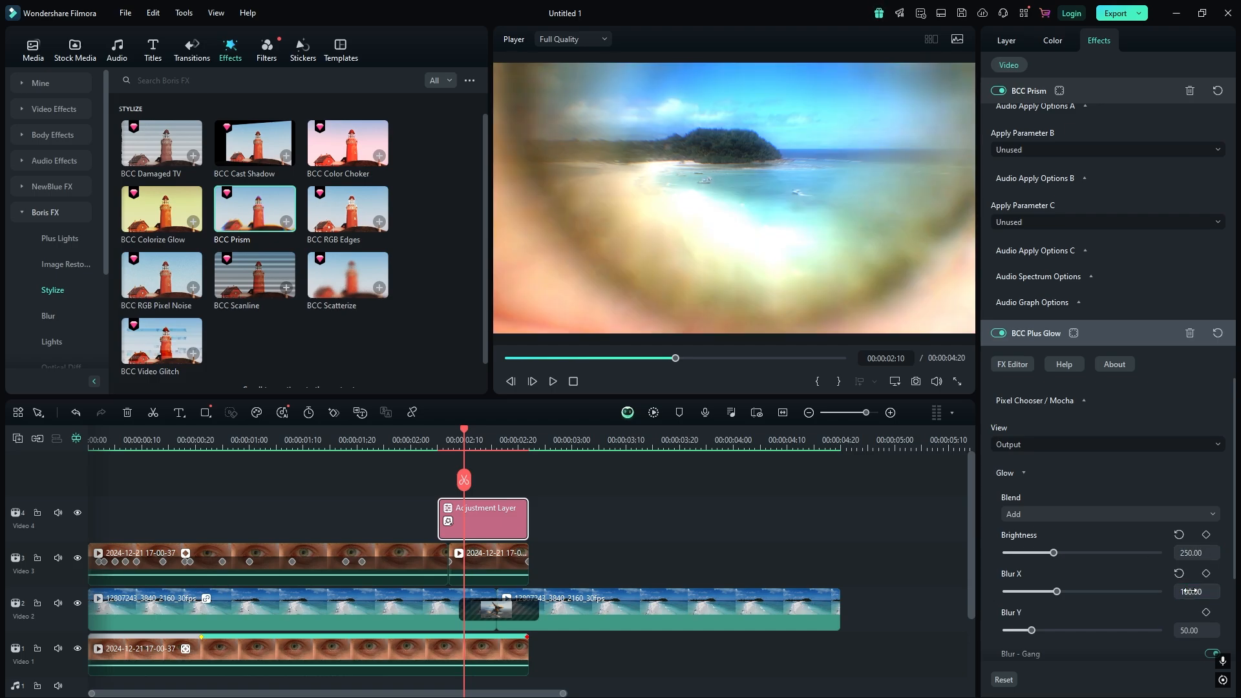
{"action": "scroll", "coordinate": [1094, 527], "scroll_direction": "down", "scroll_amount": 5}
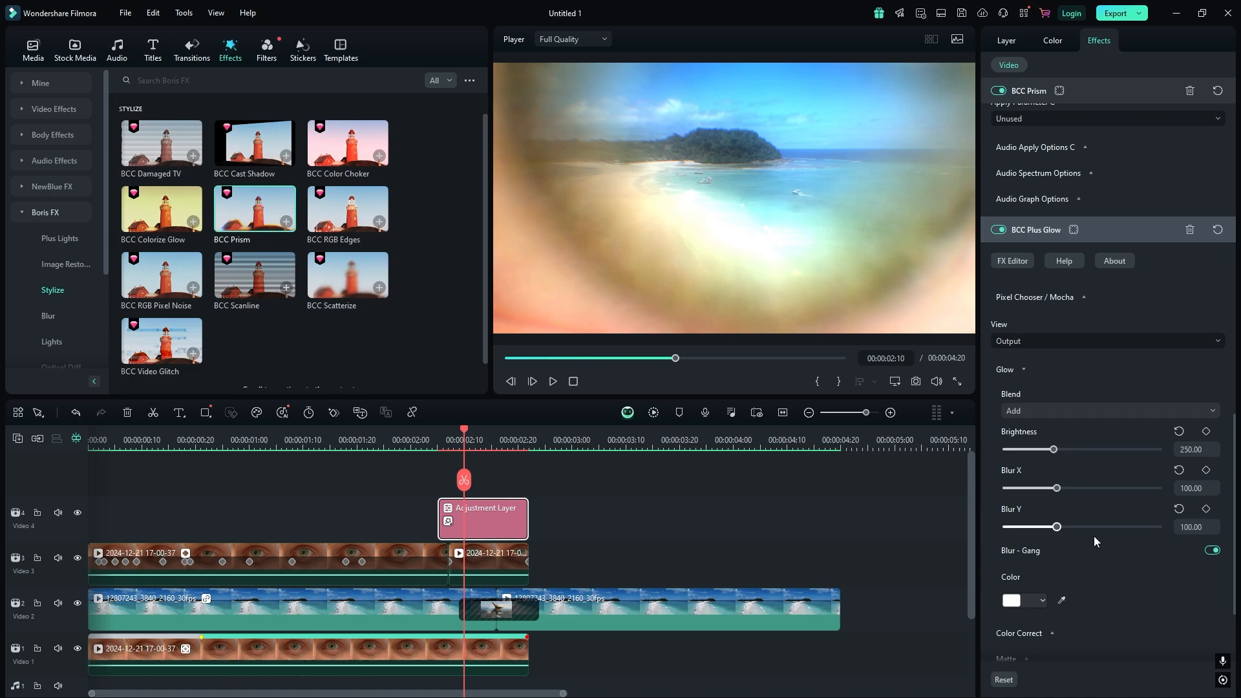
{"action": "left_click_drag", "start_coordinate": [1127, 545], "coordinate": [1136, 547]}
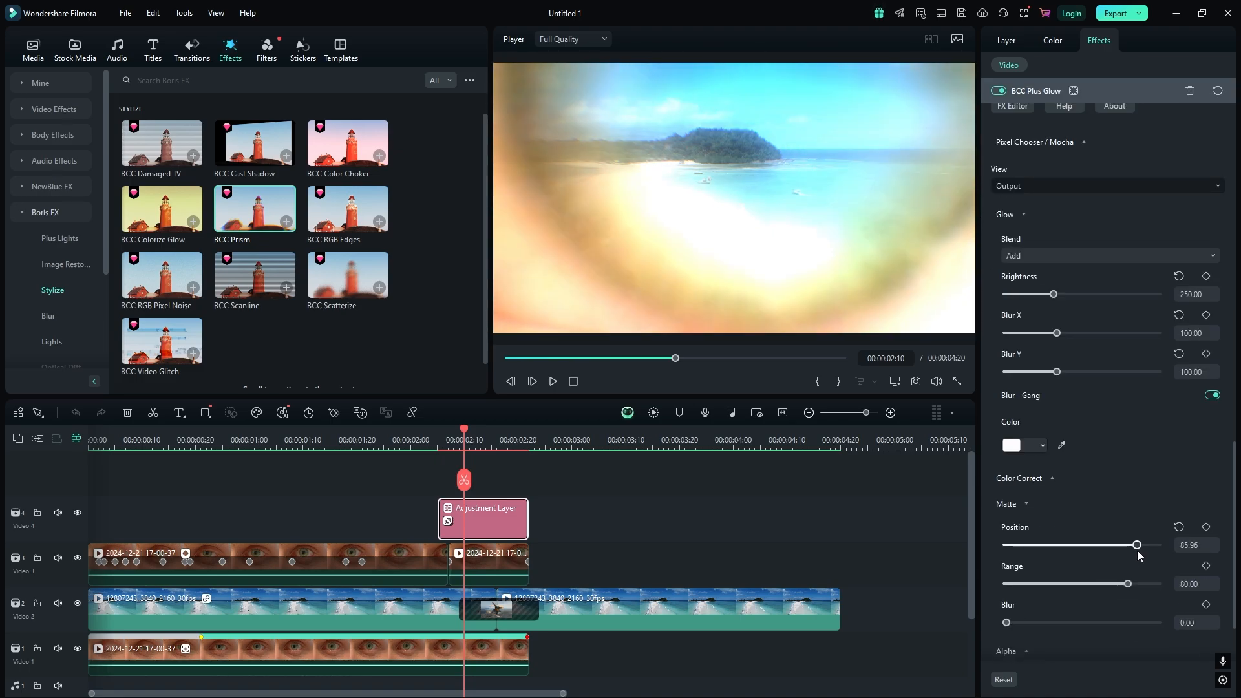
- Add a BCC Plus Glow Brightness keyframe at the adjustment layer's start, 00:00:02:05
{"action": "key", "text": "Left"}
{"action": "key", "text": "Left"}
{"action": "key", "text": "Left"}
{"action": "key", "text": "Left"}
{"action": "key", "text": "Left"}
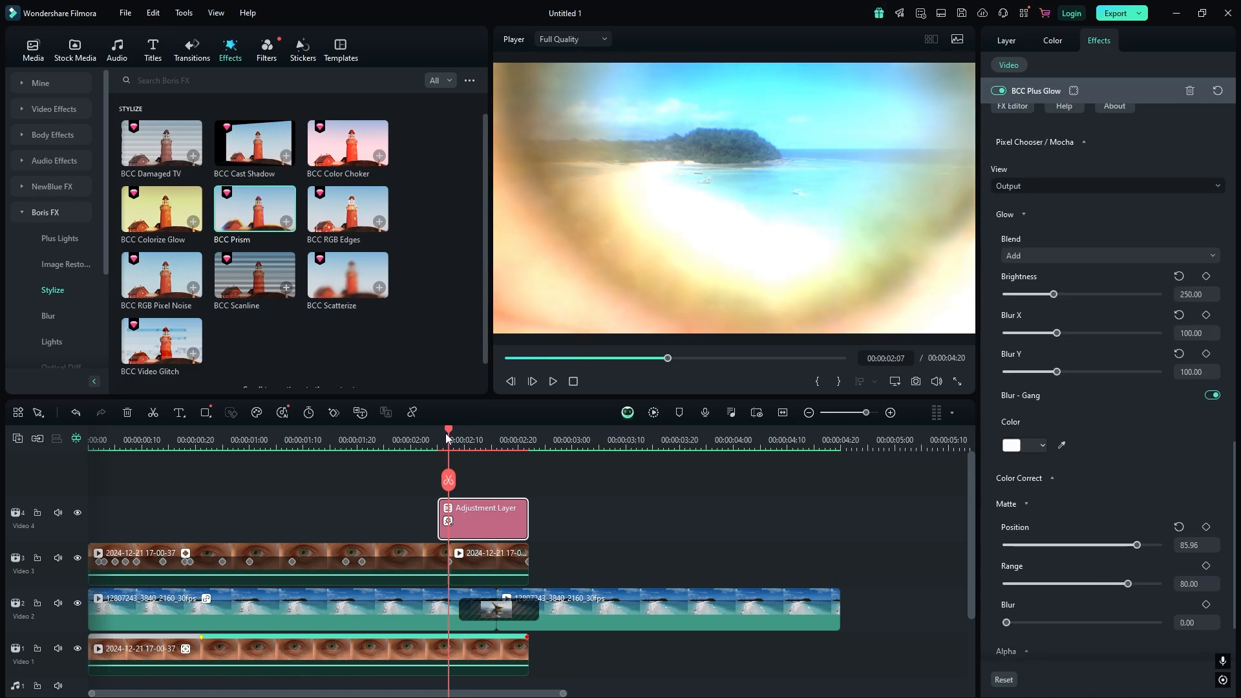
{"action": "left_click", "coordinate": [1206, 276]}
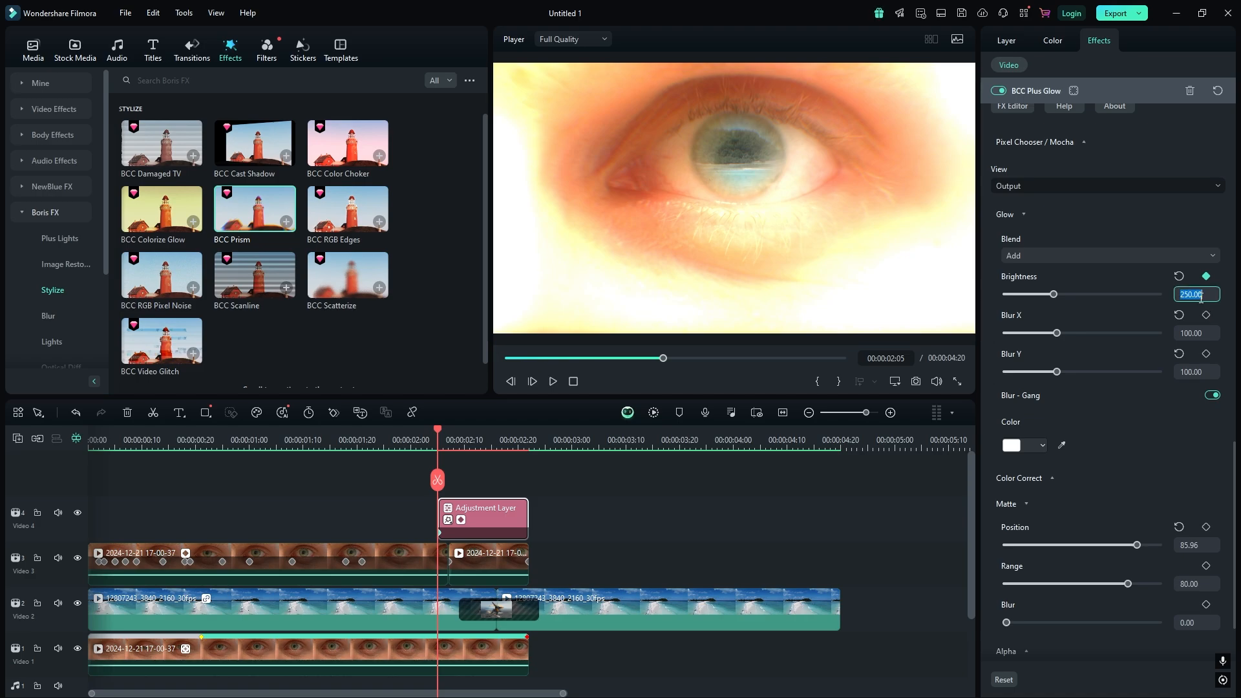
{"action": "key", "text": "Return"}
- Keyframe the BCC Plus Glow Brightness to 250 at 00:00:02:16 and to 0 at 00:00:02:22
{"action": "left_click_drag", "start_coordinate": [475, 440], "coordinate": [528, 441]}
{"action": "type", "text": "250"}
{"action": "key", "text": "Return"}
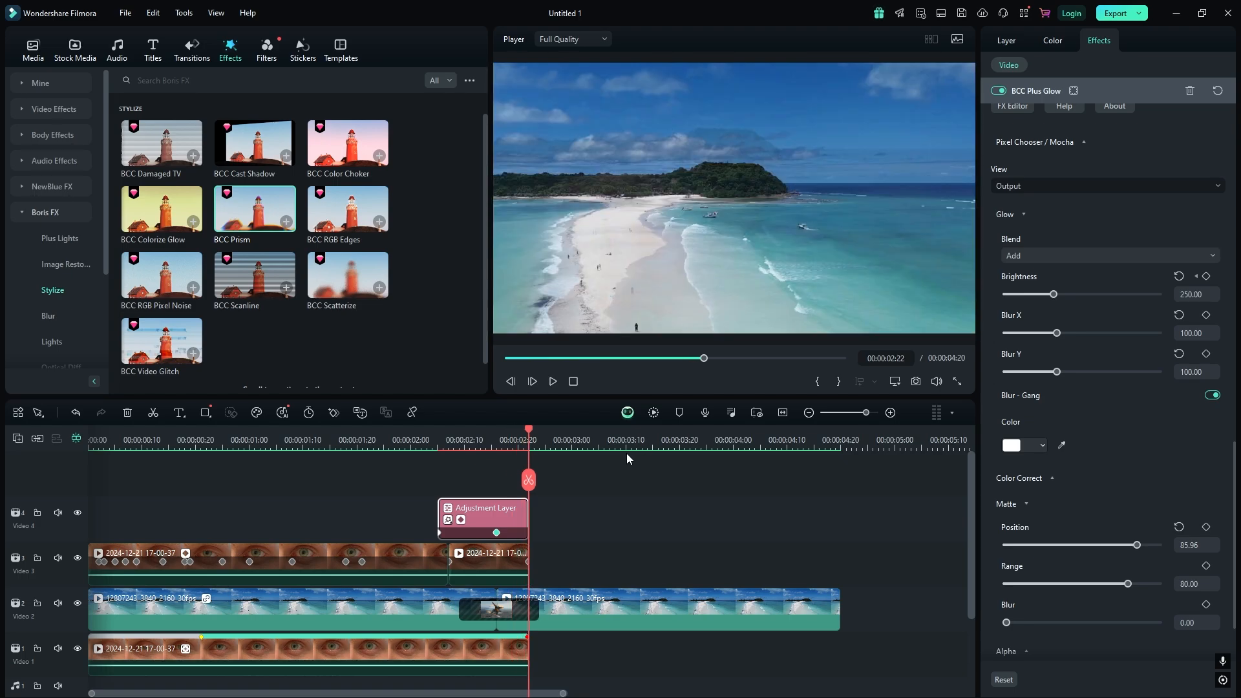
{"action": "left_click", "coordinate": [1184, 294]}
{"action": "type", "text": "0"}
{"action": "key", "text": "Return"}
- Shorten the Dissolve transition between the beach clips to 00:00:00:11 and review the glow over it
{"action": "left_click_drag", "start_coordinate": [529, 617], "coordinate": [528, 611]}
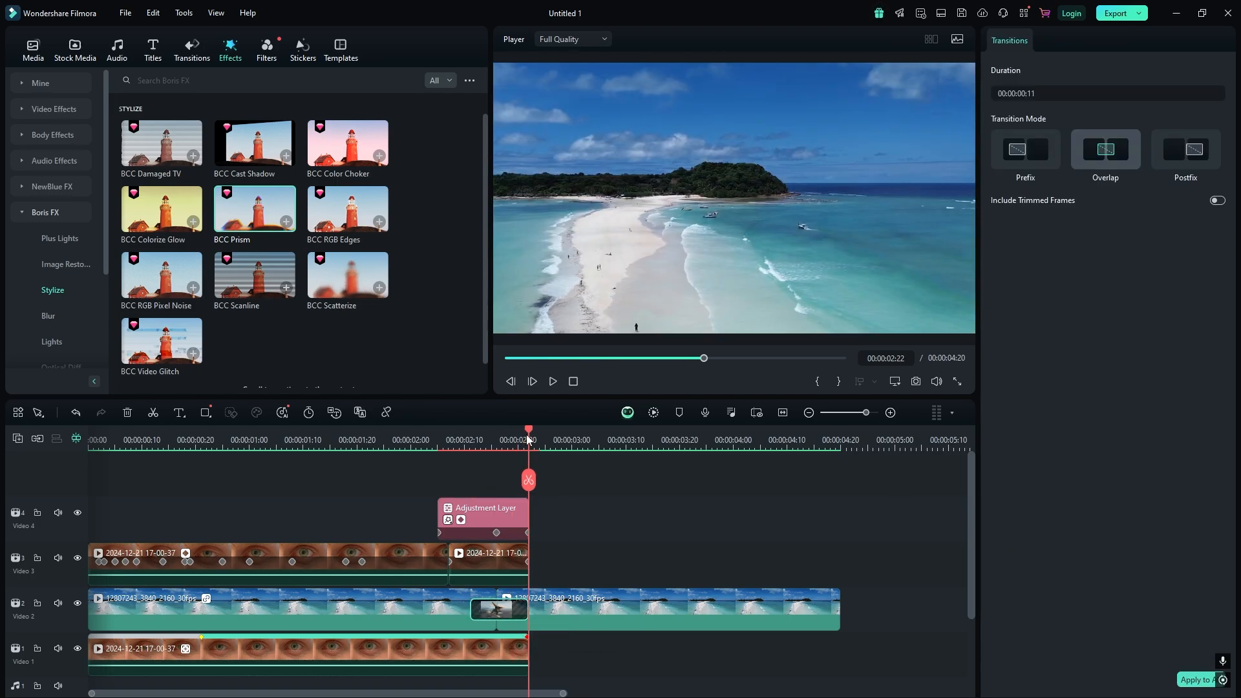
{"action": "left_click_drag", "start_coordinate": [528, 440], "coordinate": [500, 448]}
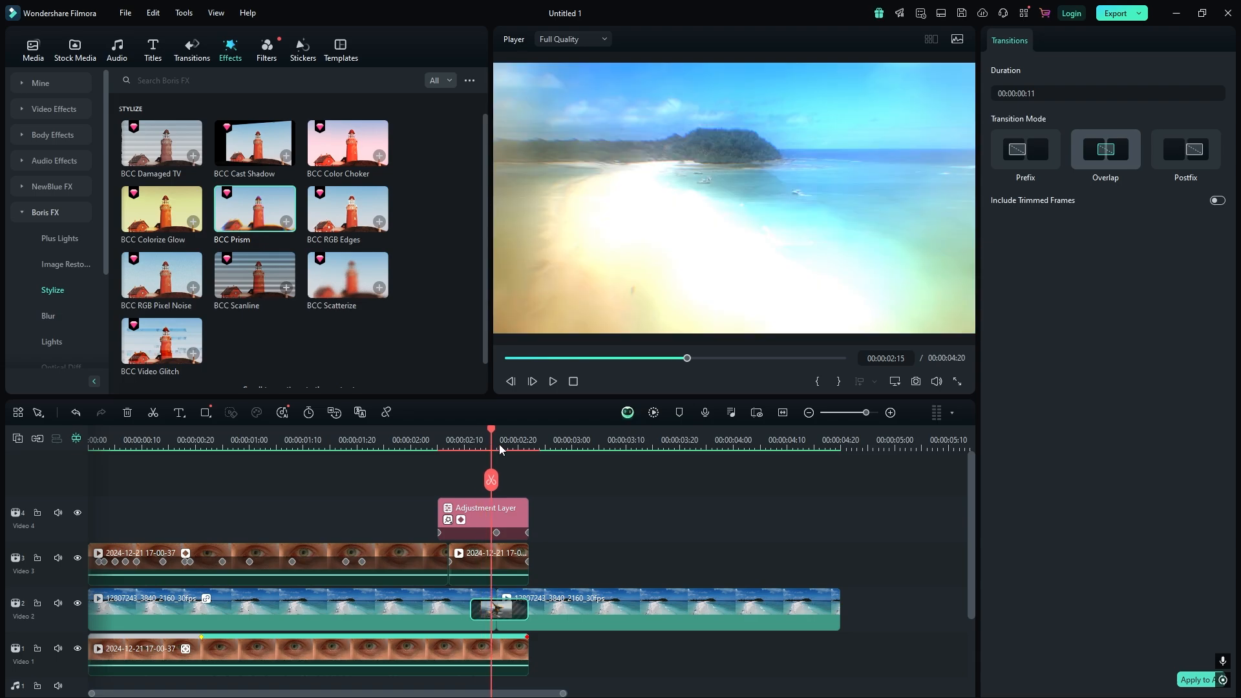
- Set the adjustment layer's BCC Prism Starting Depth to 0.90 and Ending Depth to 1.10
{"action": "left_click", "coordinate": [478, 514]}
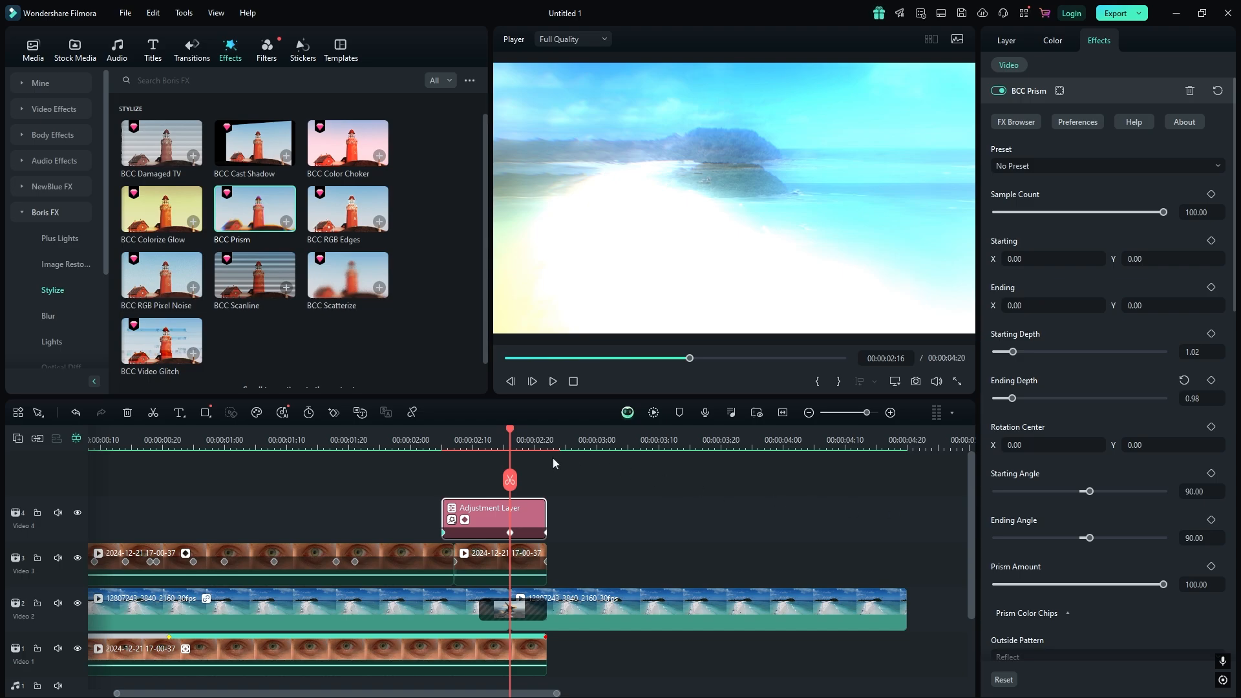
{"action": "mouse_move", "coordinate": [510, 432]}
{"action": "left_mouse_down"}
{"action": "mouse_move", "coordinate": [498, 434]}
{"action": "mouse_move", "coordinate": [511, 440]}
{"action": "left_mouse_up"}
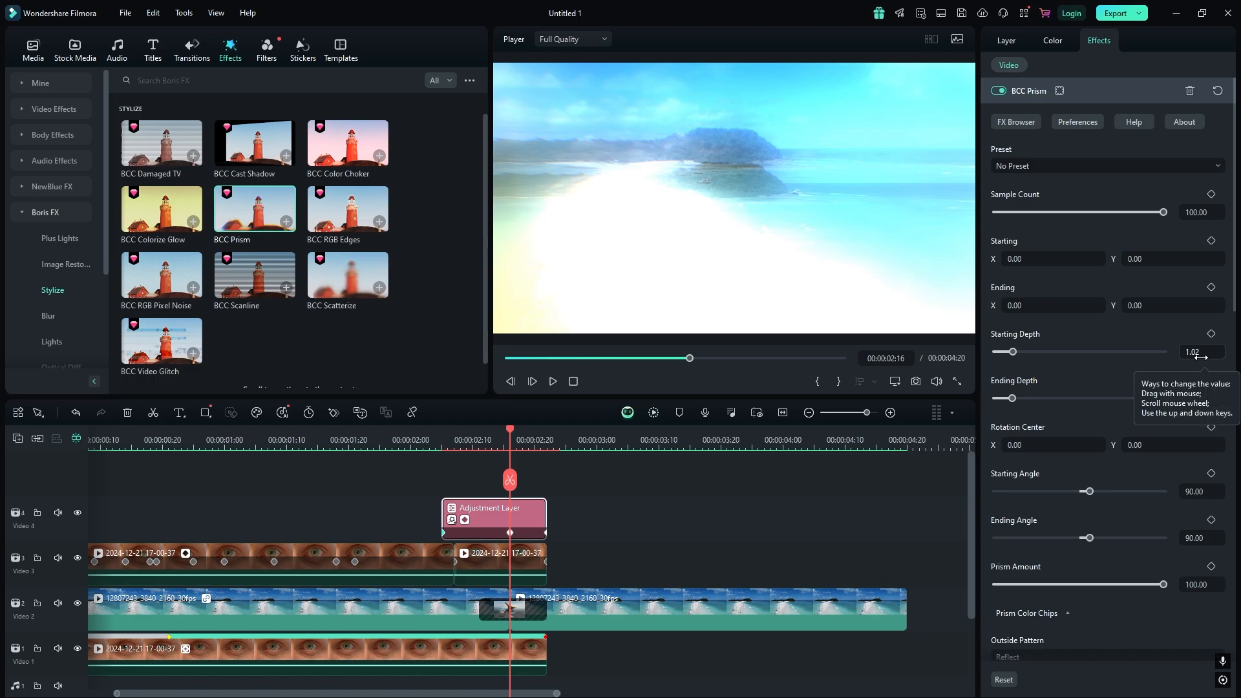
{"action": "type", "text": "0."}
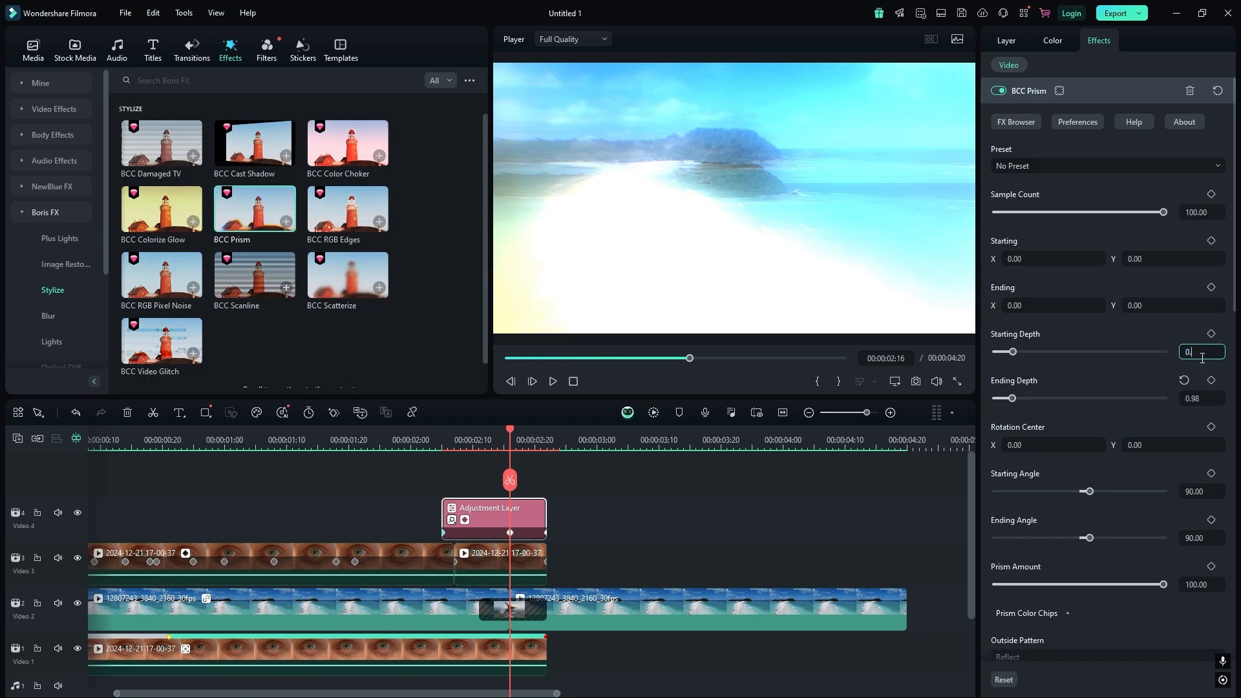
{"action": "type", "text": "90"}
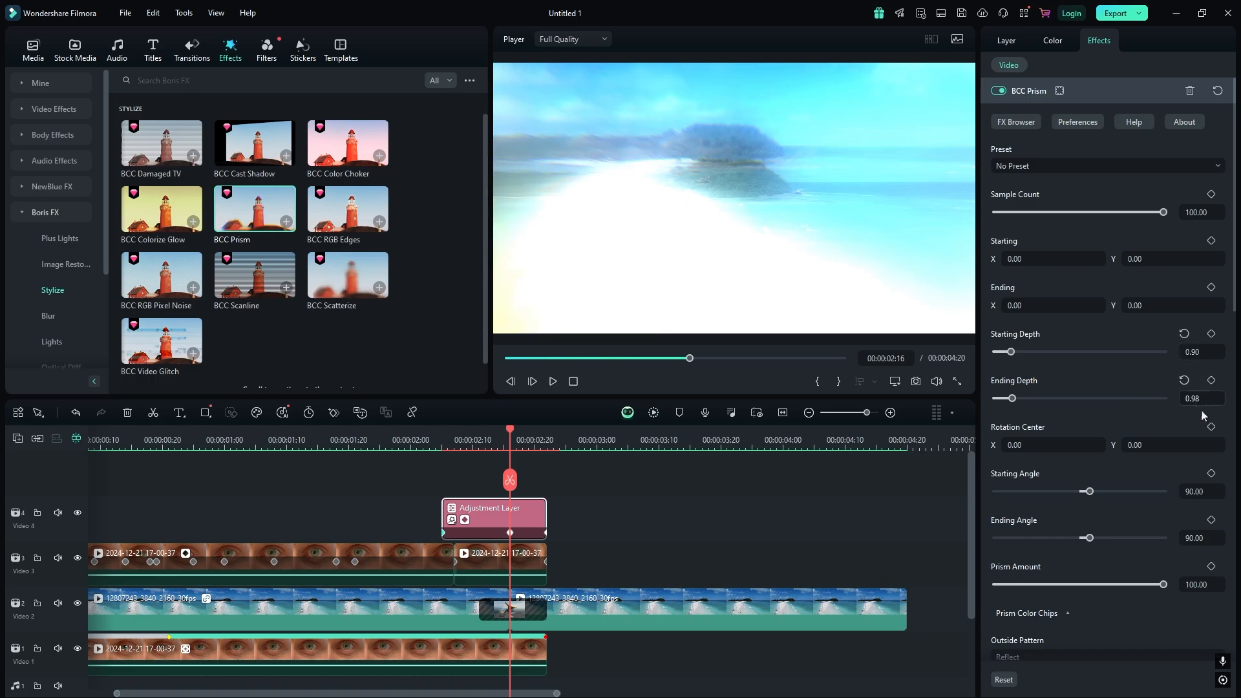
{"action": "left_click", "coordinate": [1201, 399]}
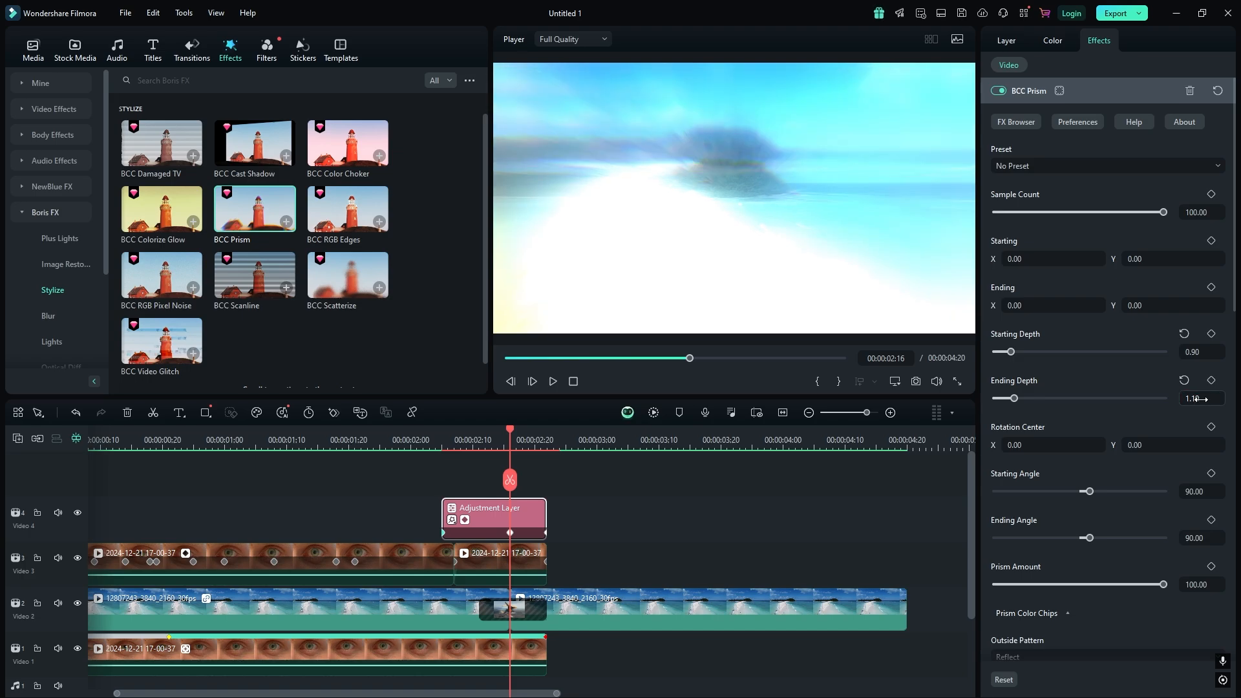
- Keyframe the BCC Prism Starting and Ending Depth at 00:00:02:16, set both to 1.00 at 00:00:02:05, and Starting Depth to 1.00 at 00:00:02:22
{"action": "left_click_drag", "start_coordinate": [509, 440], "coordinate": [442, 444]}
{"action": "left_click", "coordinate": [1211, 334]}
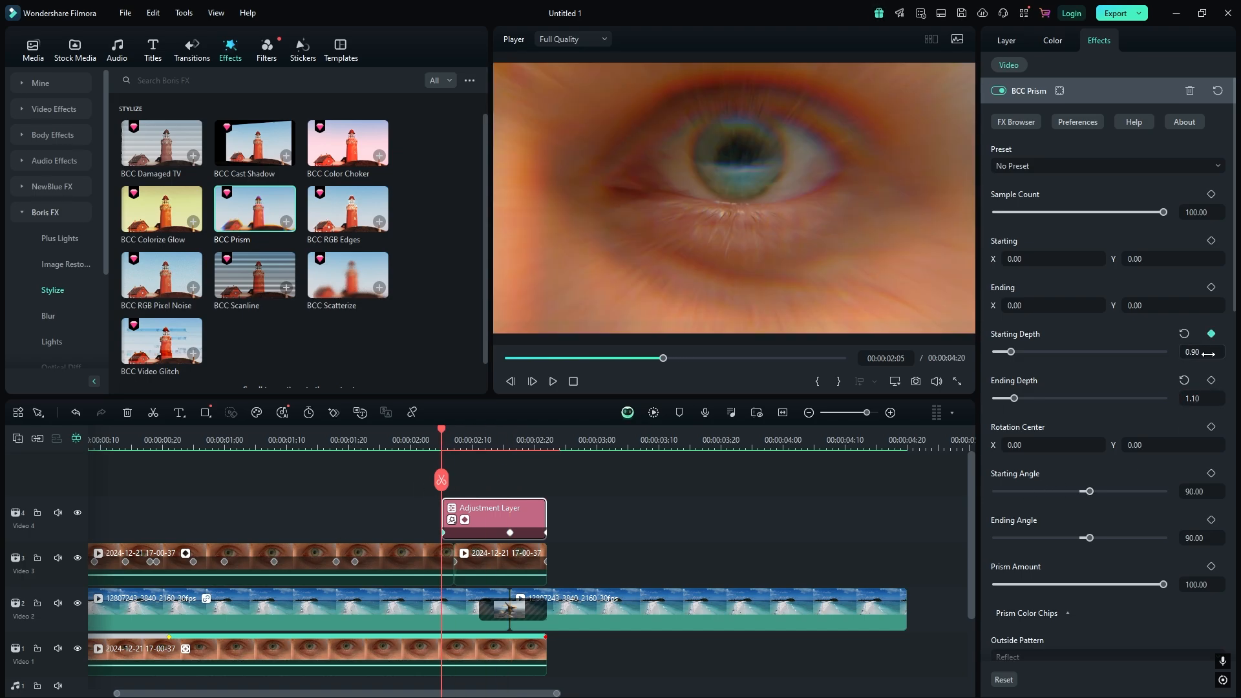
{"action": "left_click", "coordinate": [509, 438]}
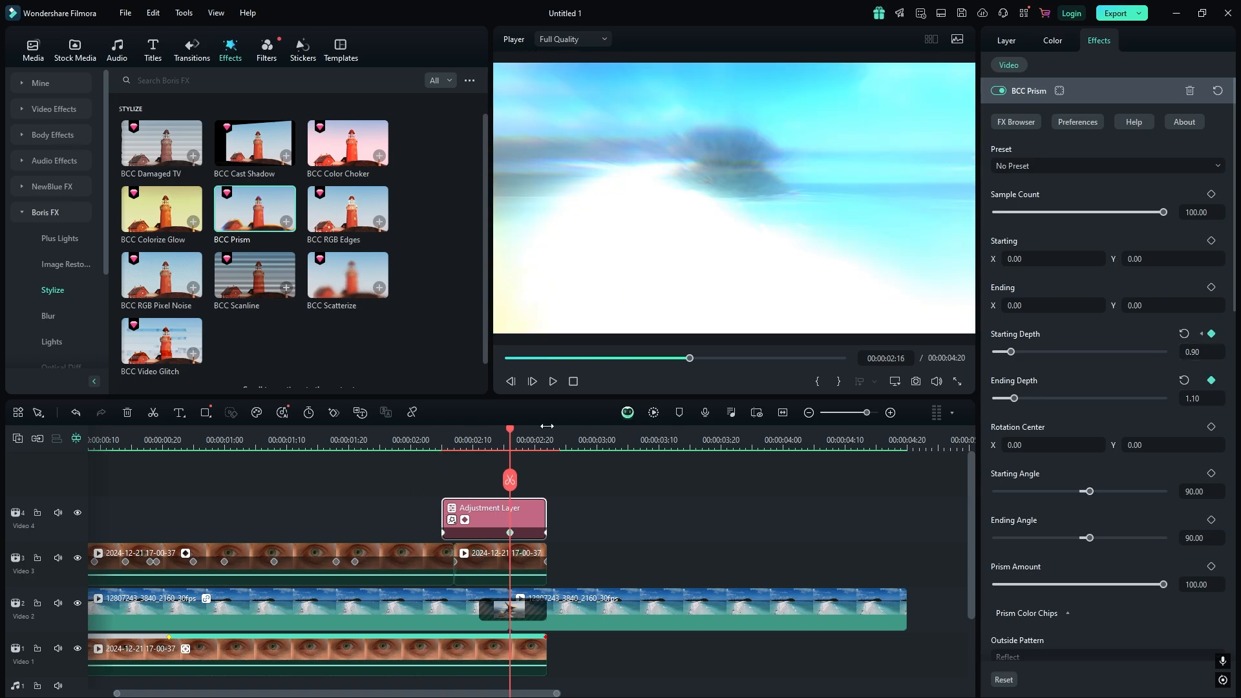
{"action": "left_click_drag", "start_coordinate": [510, 438], "coordinate": [442, 442]}
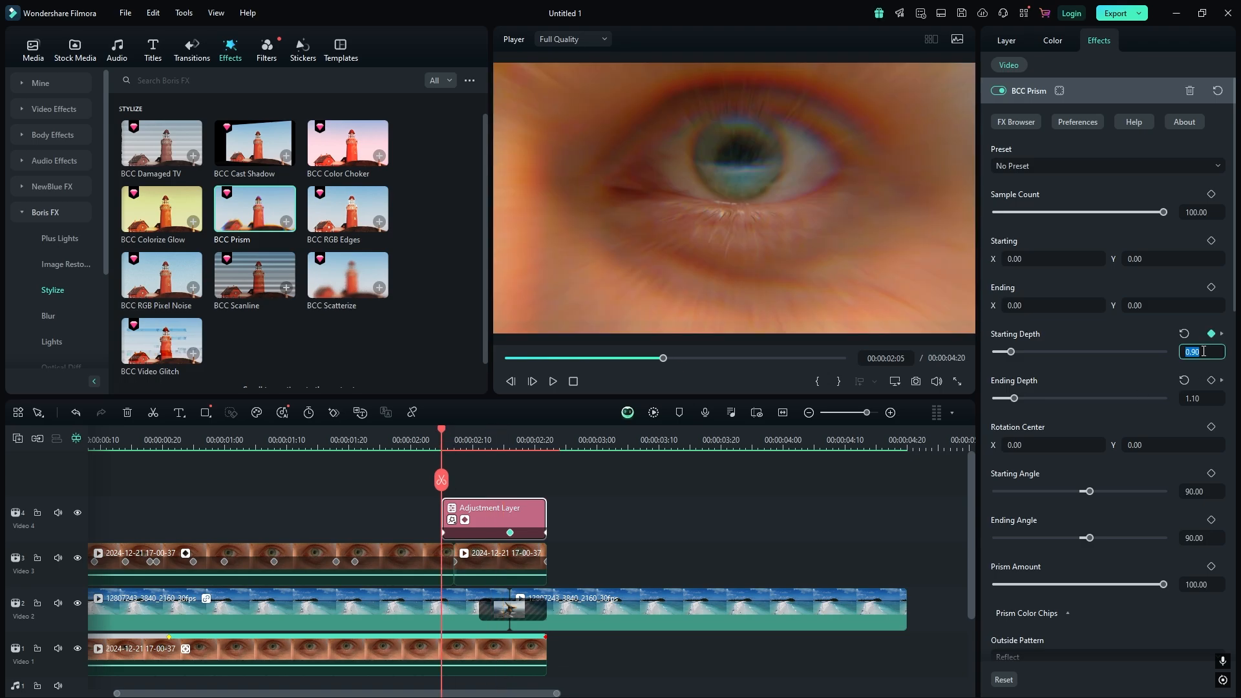
{"action": "type", "text": "1"}
{"action": "key", "text": "Return"}
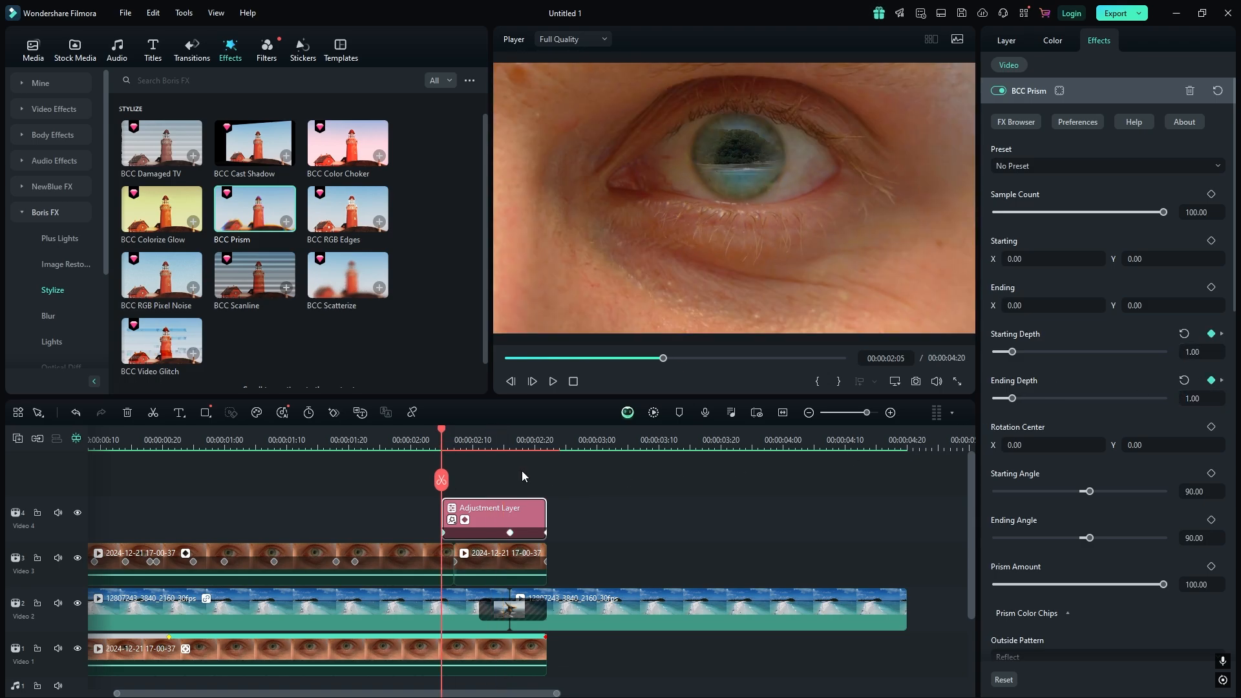
{"action": "left_click", "coordinate": [546, 438]}
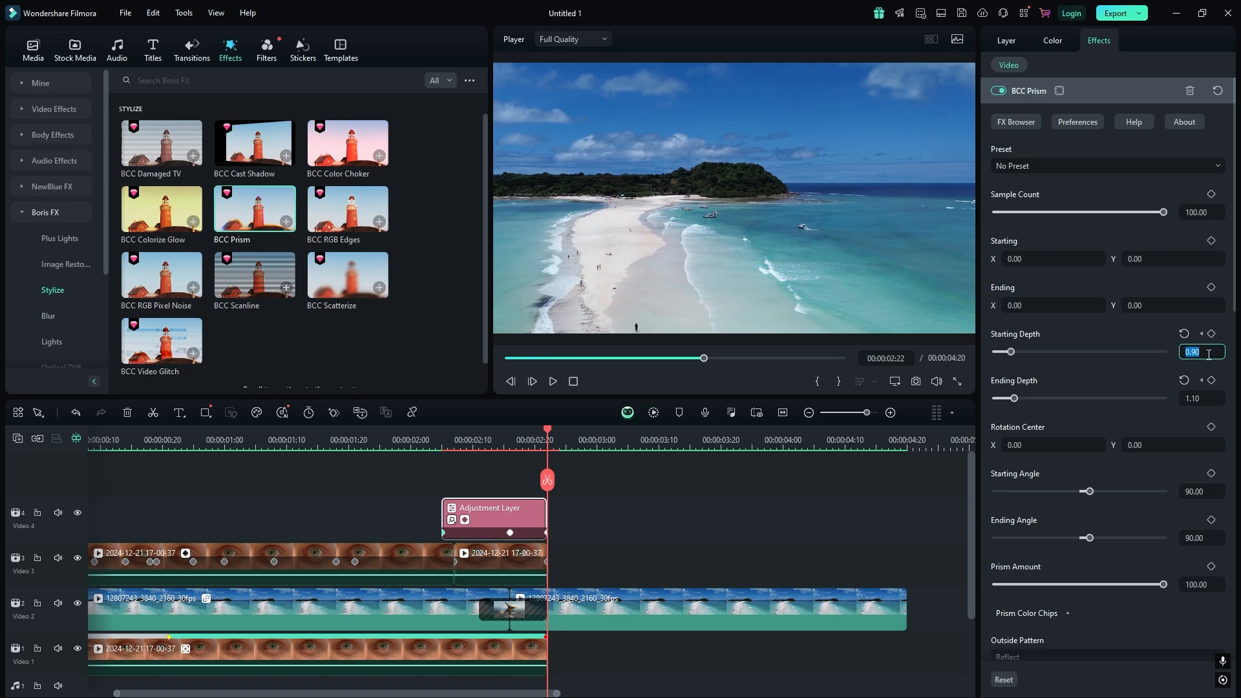
{"action": "left_click", "coordinate": [866, 544]}
- Search the effects for "extreme", add the Extreme effect to the adjustment layer, and select the layer
{"action": "type", "text": "extrem"}
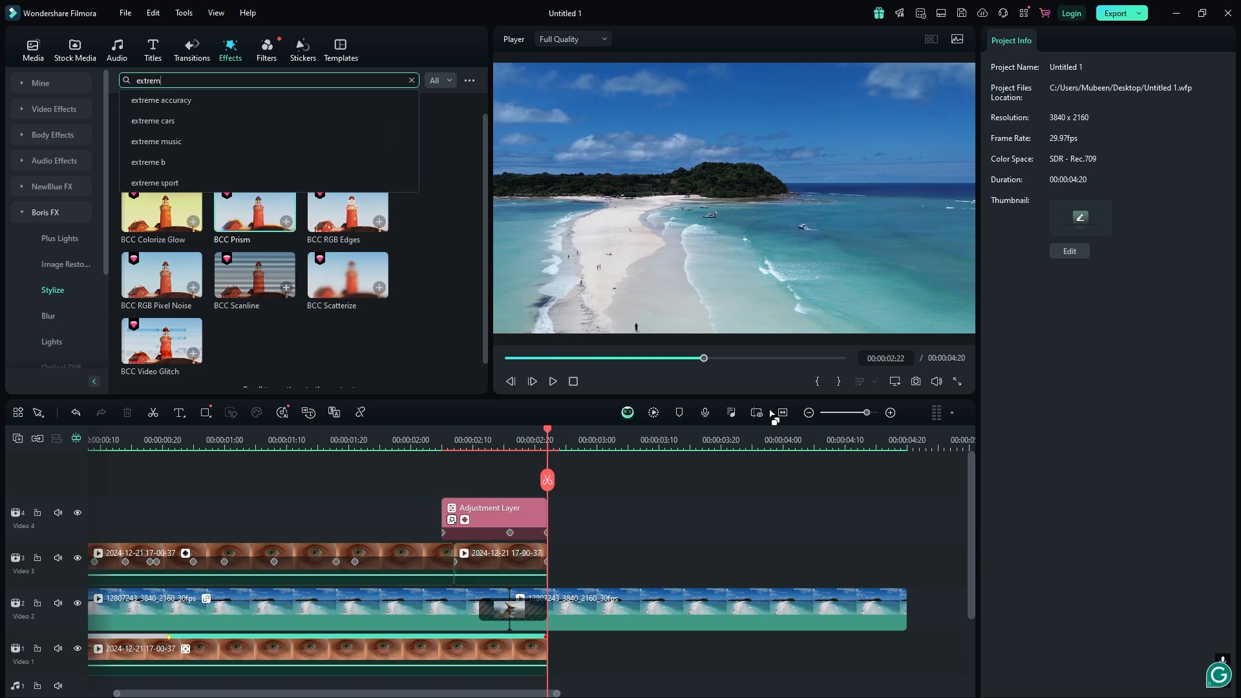
{"action": "type", "text": "e"}
{"action": "key", "text": "Return"}
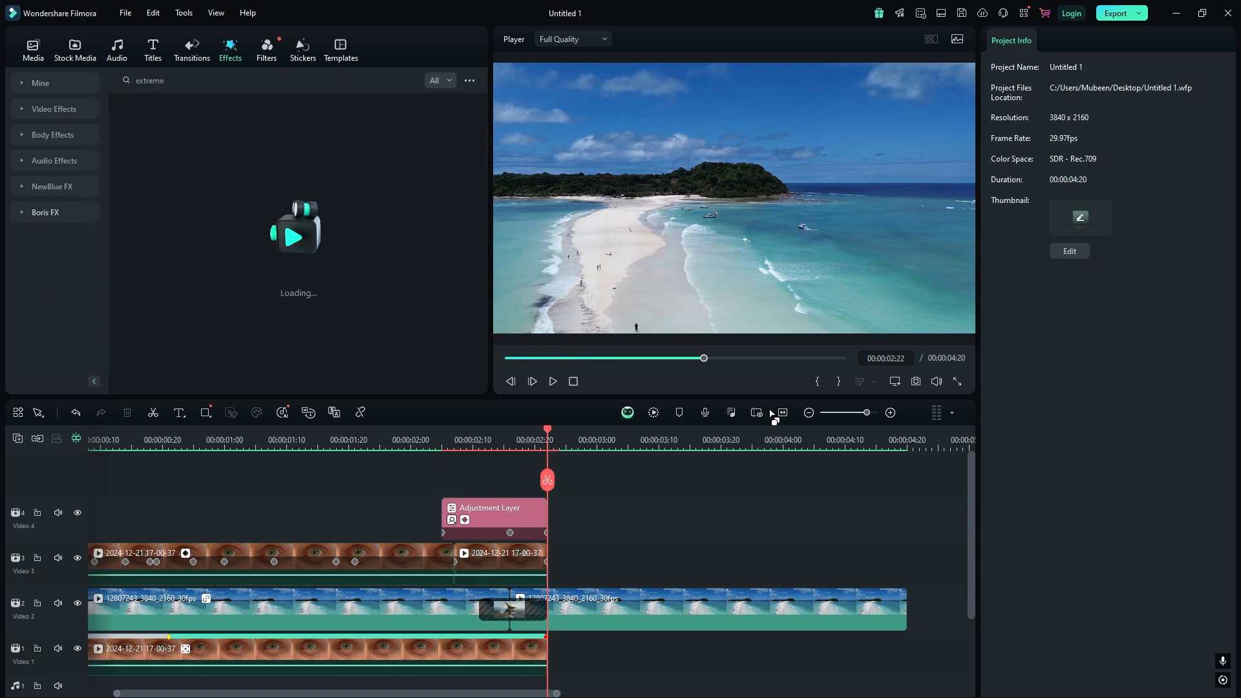
{"action": "left_click_drag", "start_coordinate": [157, 129], "coordinate": [495, 517]}
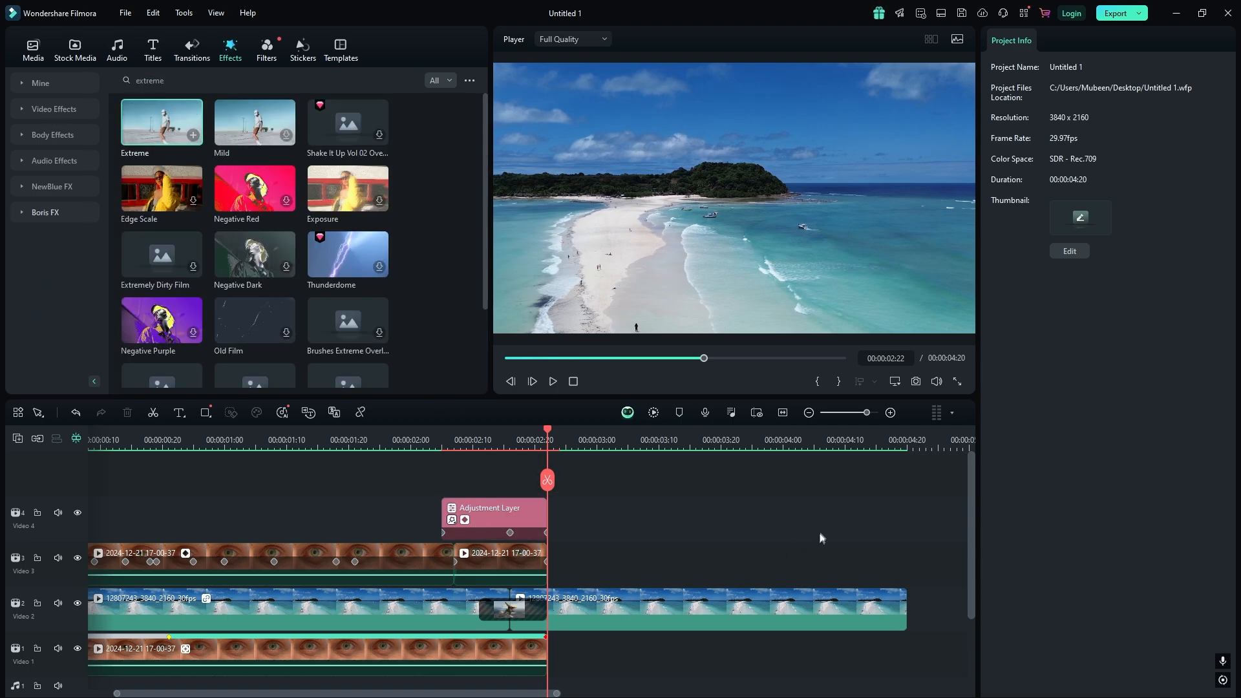
{"action": "left_click", "coordinate": [532, 511]}
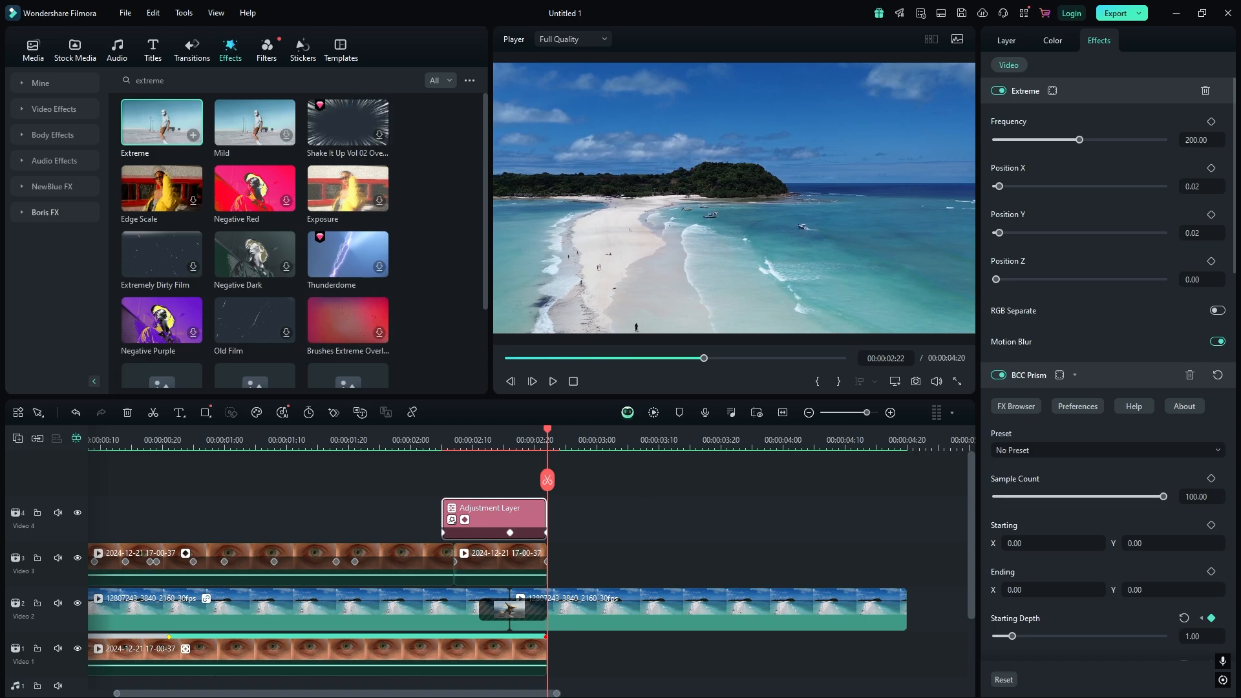
- Set the Extreme effect's Frequency to 15.00 and its Position X and Position Y to 0.00 on the adjustment layer
{"action": "left_click", "coordinate": [460, 440]}
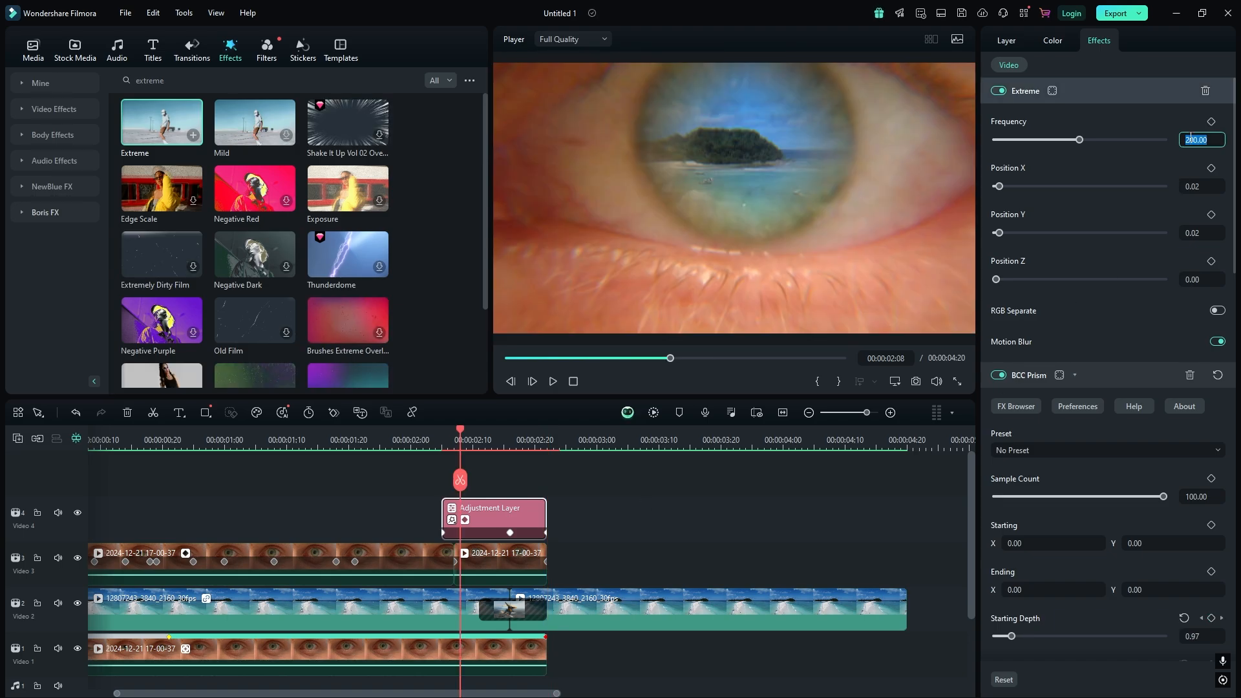
{"action": "key", "text": "Return"}
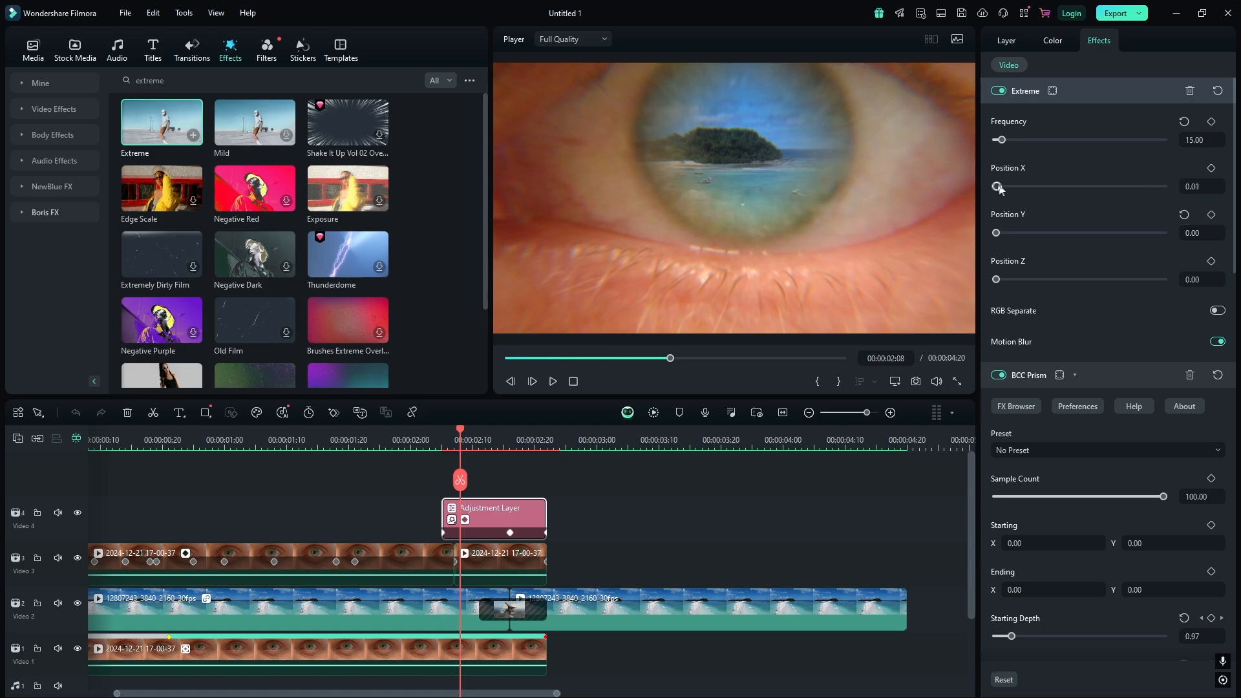
{"action": "left_click_drag", "start_coordinate": [997, 187], "coordinate": [1015, 194]}
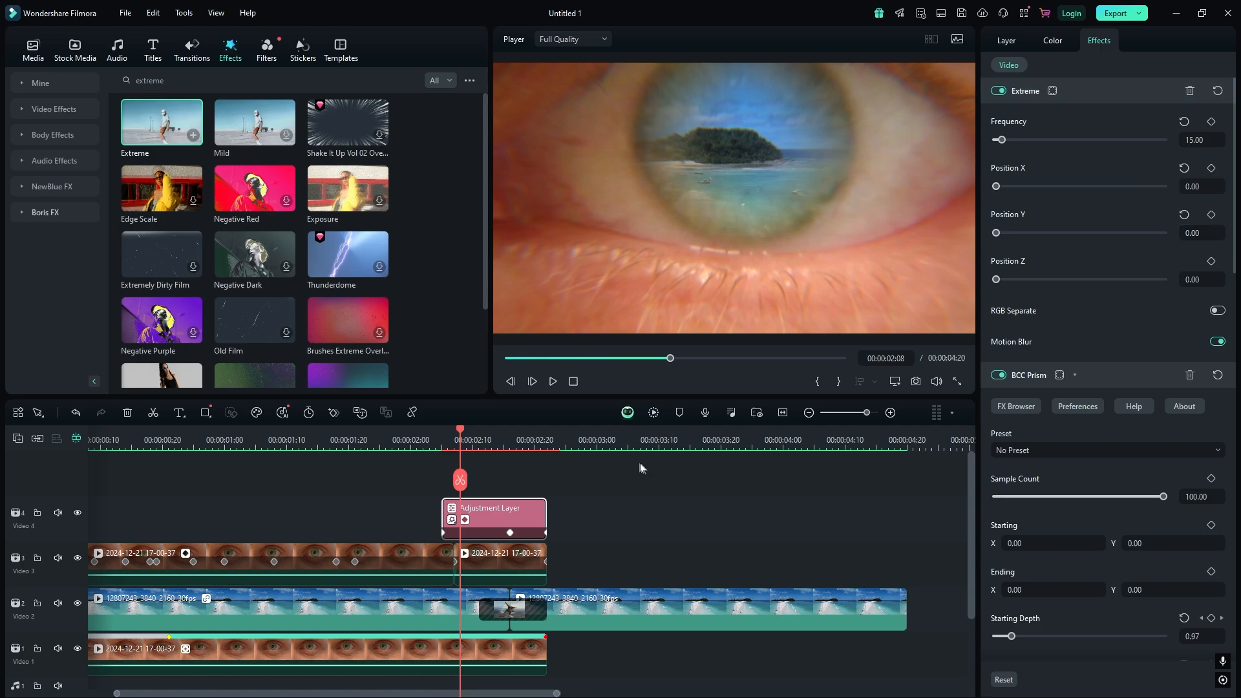
- Keyframe the Extreme effect's Position X at 0.00 on the adjustment layer's start and at 0.10 on 00:00:02:08
{"action": "mouse_move", "coordinate": [470, 429]}
{"action": "left_mouse_down"}
{"action": "mouse_move", "coordinate": [442, 429]}
{"action": "mouse_move", "coordinate": [484, 432]}
{"action": "mouse_move", "coordinate": [460, 432]}
{"action": "left_mouse_up"}
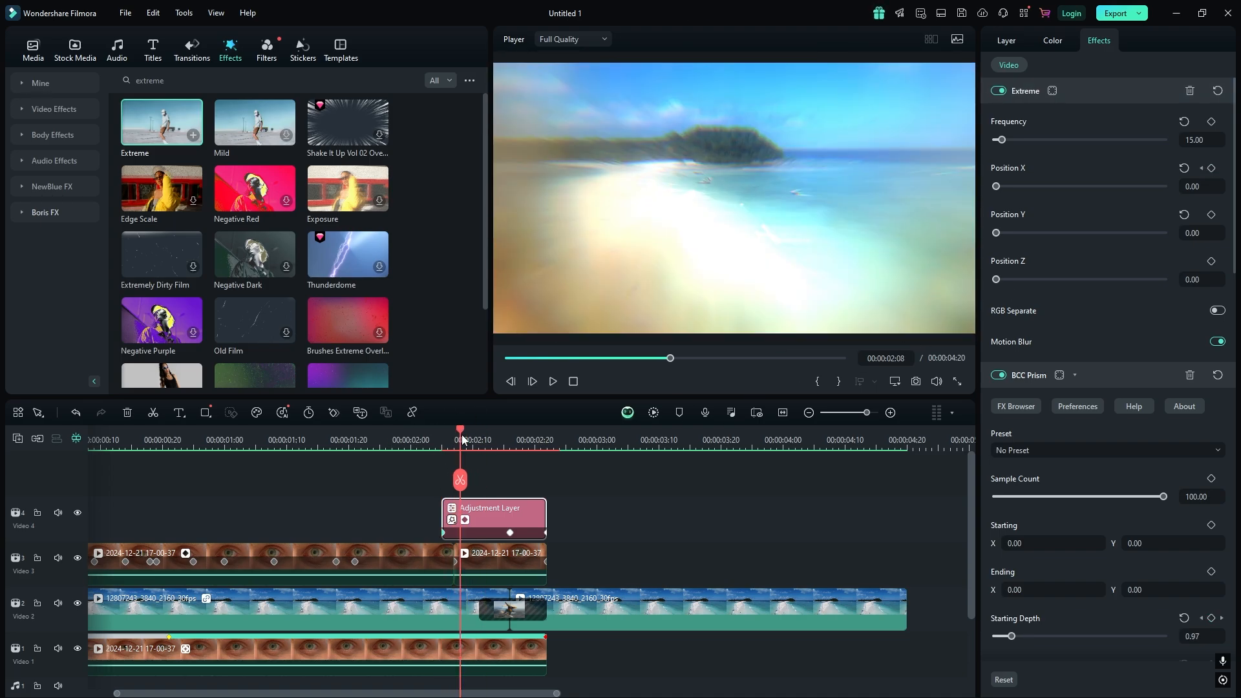
{"action": "left_click", "coordinate": [1214, 187]}
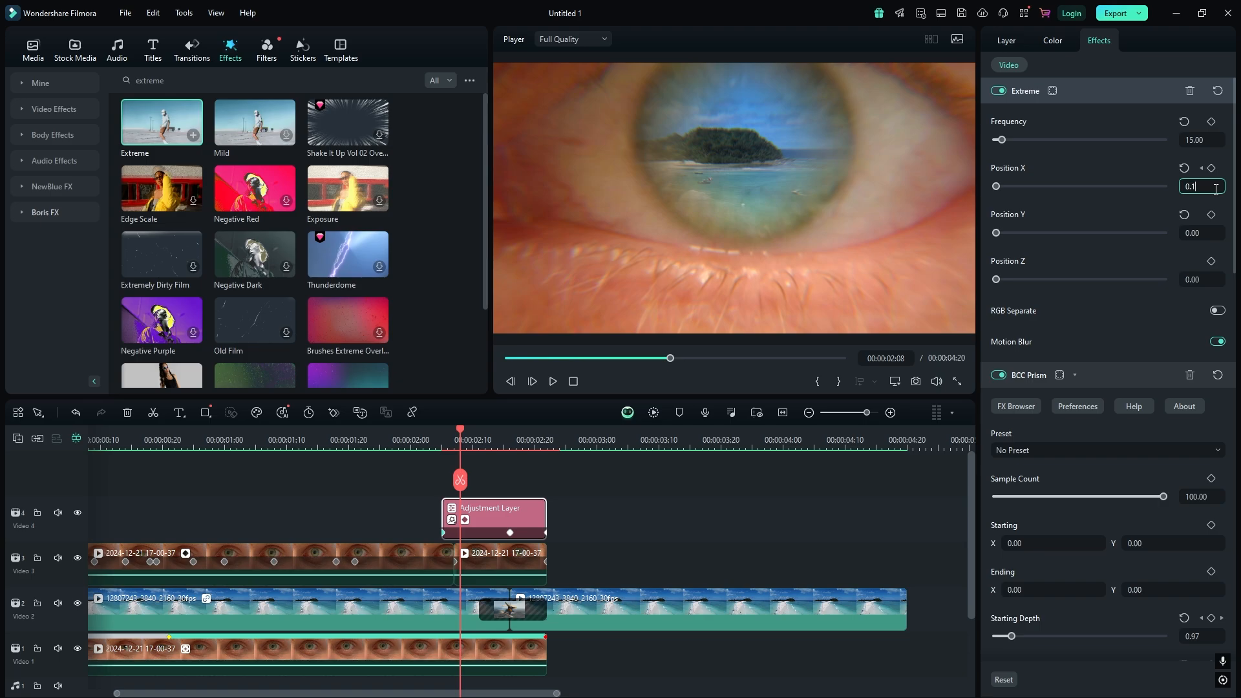
{"action": "left_click_drag", "start_coordinate": [464, 435], "coordinate": [539, 456]}
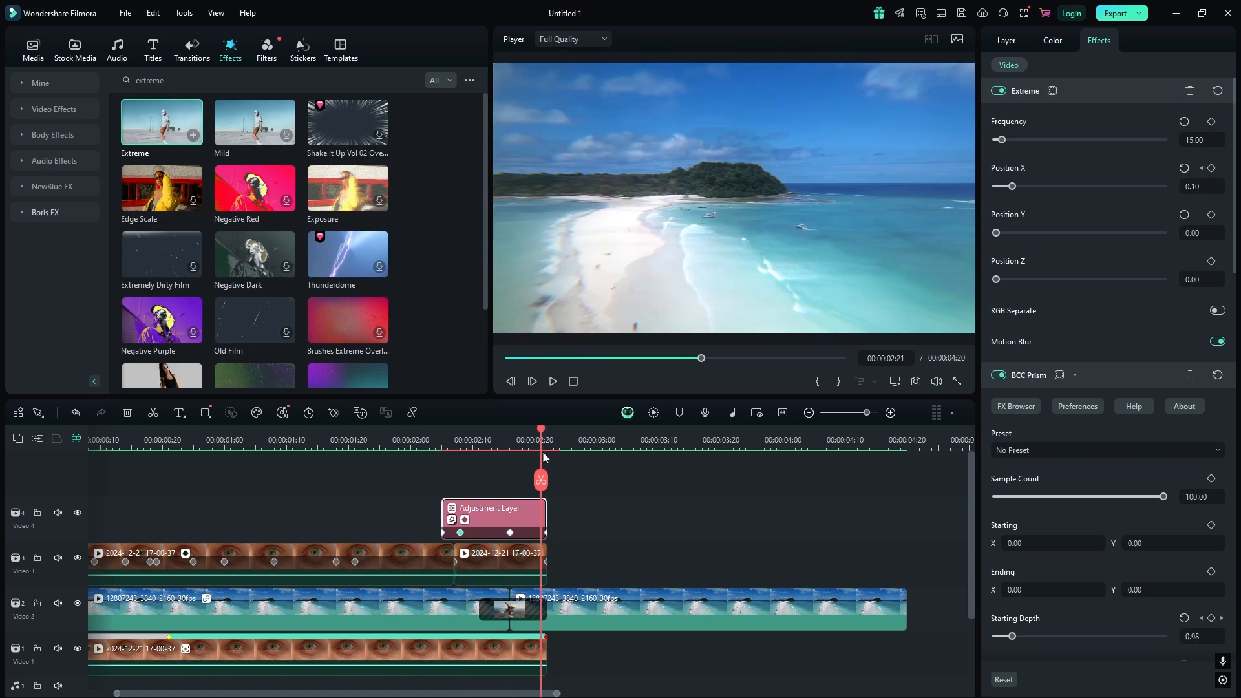